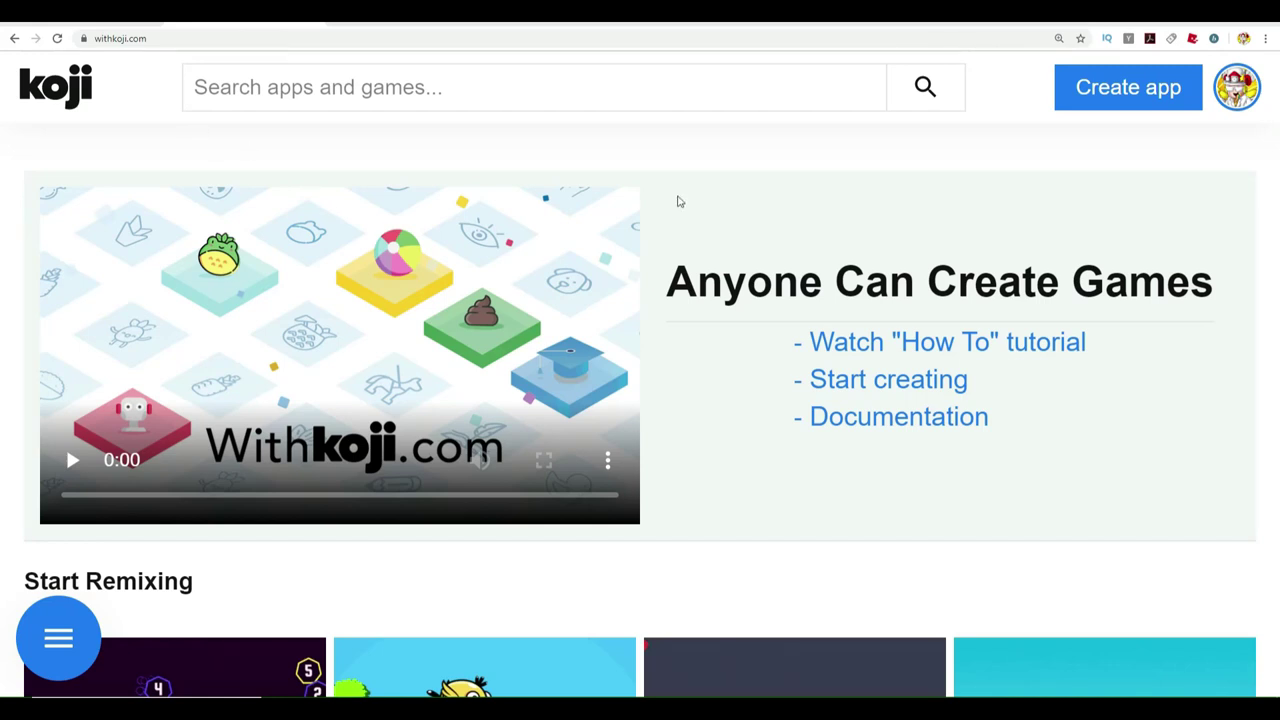
Look through the game templates offered under Start Remixing on the Koji home page
scroll(677, 201, "down", 2)
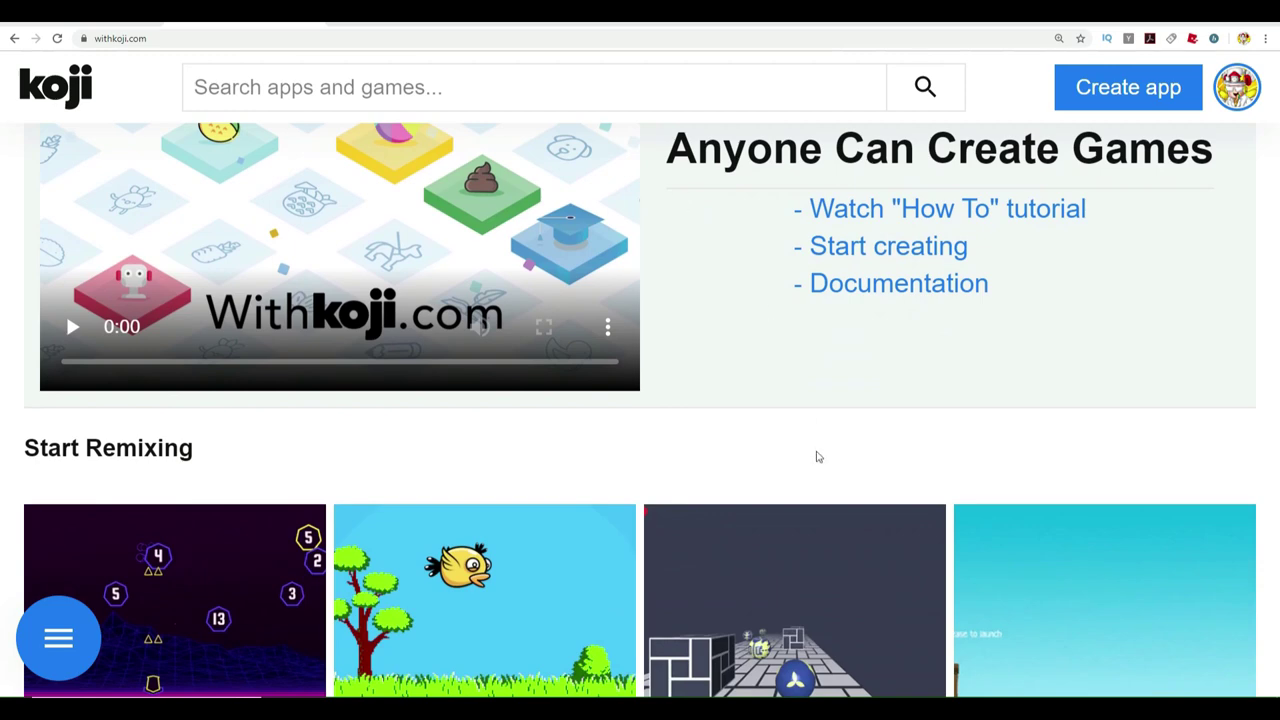
scroll(840, 441, "down", 7)
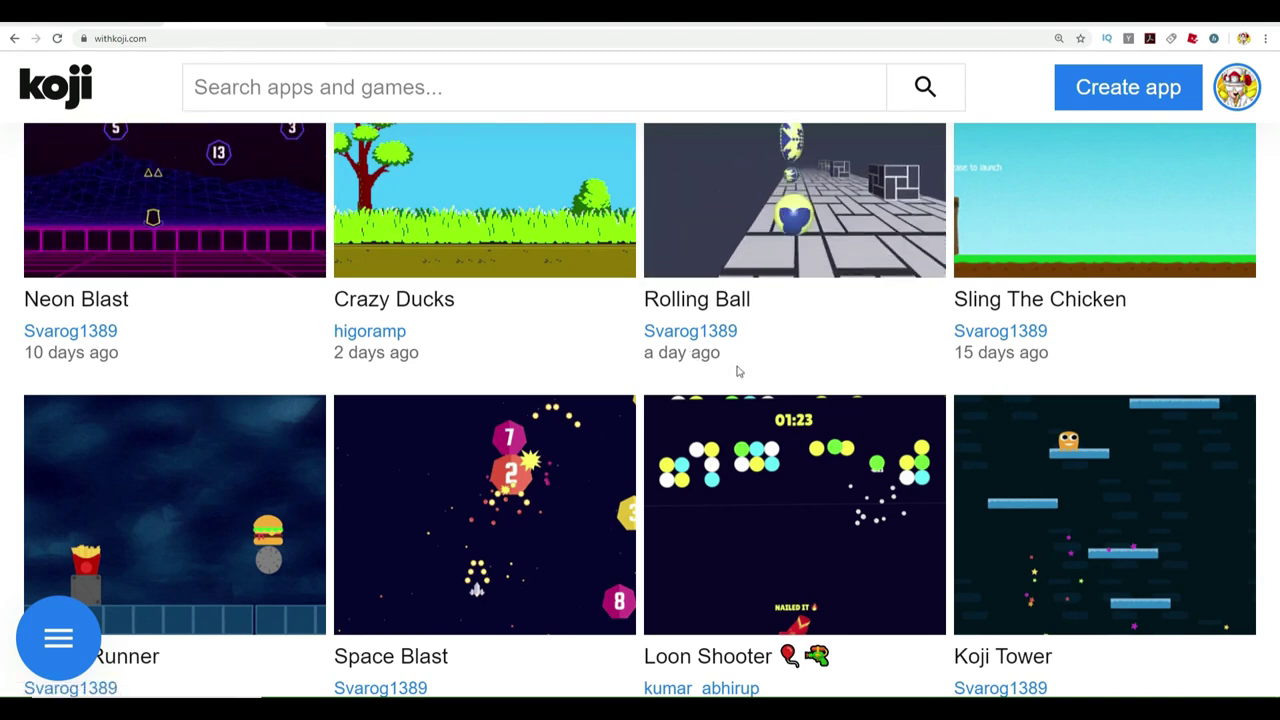
scroll(737, 371, "up", 5)
scroll(737, 371, "down", 9)
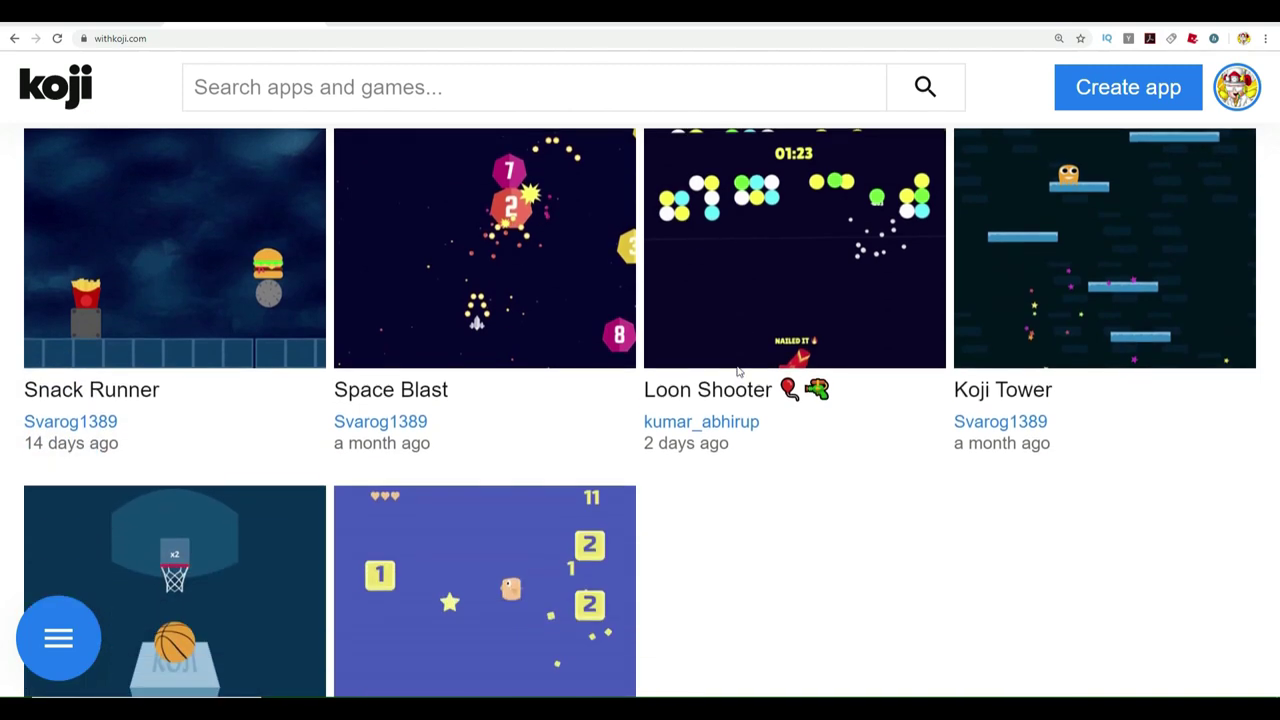
scroll(737, 371, "up", 6)
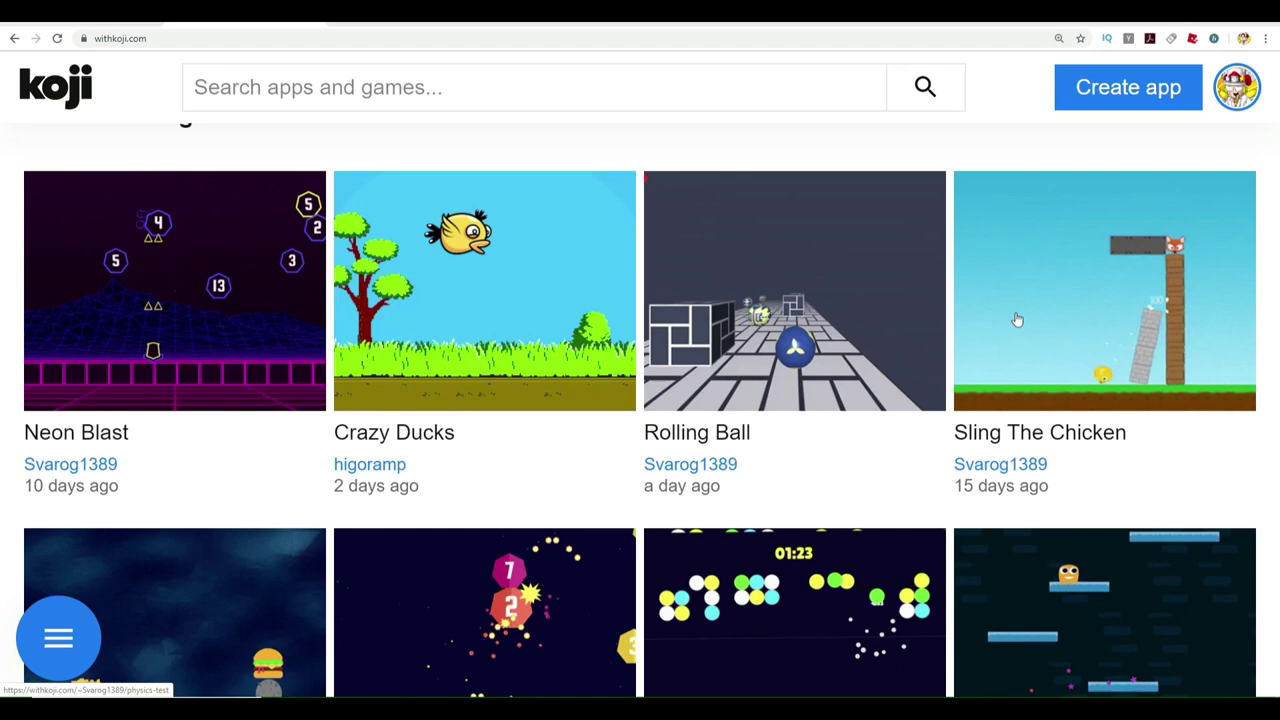
scroll(1017, 319, "down", 2)
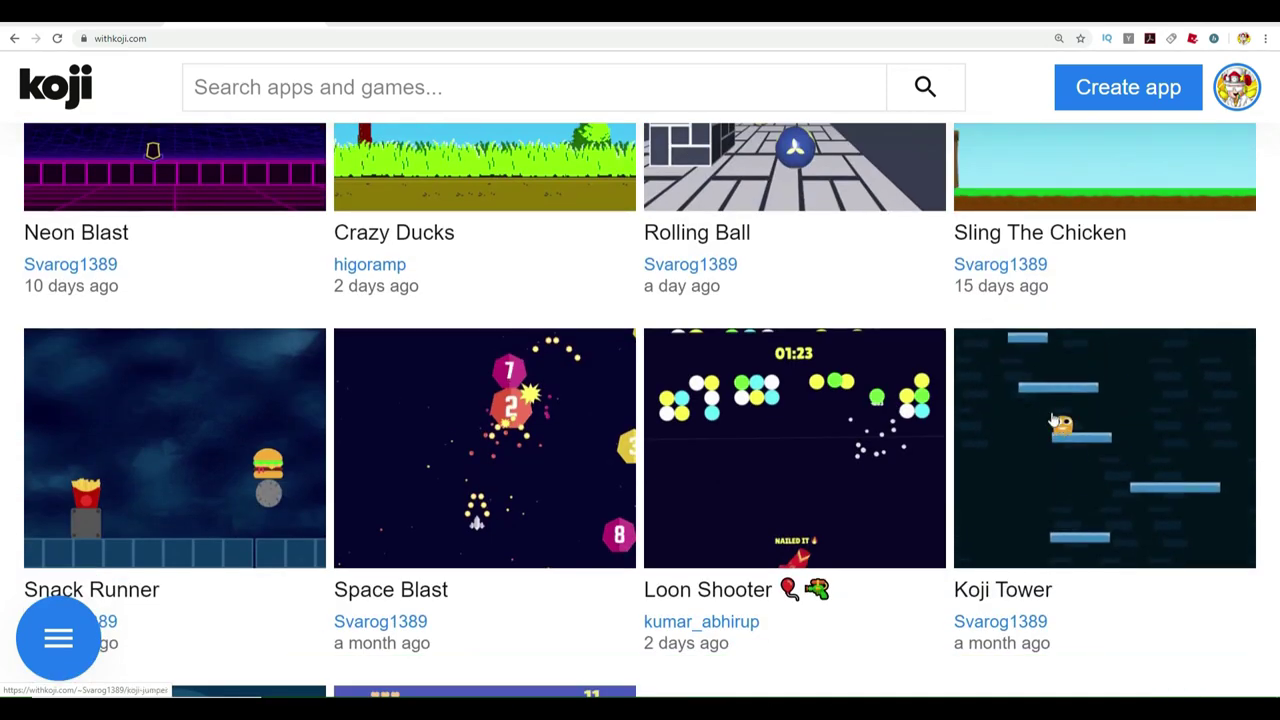
scroll(1000, 415, "down", 3)
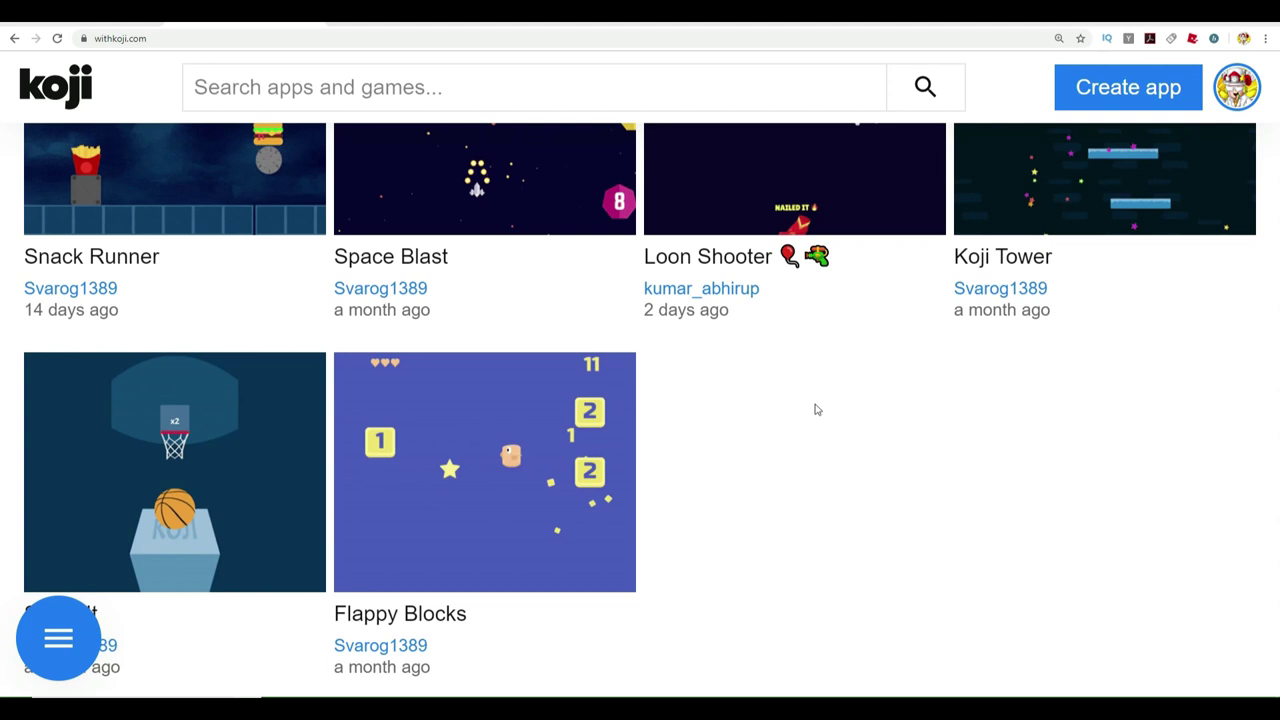
scroll(843, 406, "up", 4)
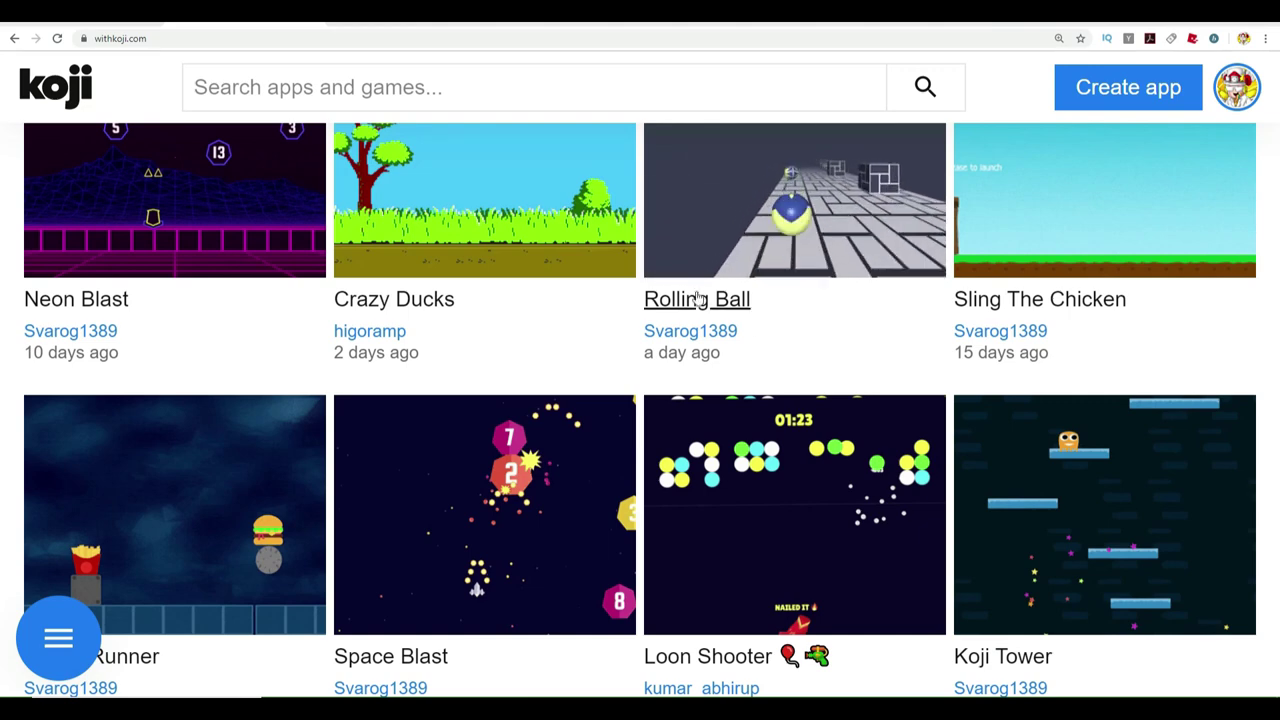
scroll(863, 297, "up", 1)
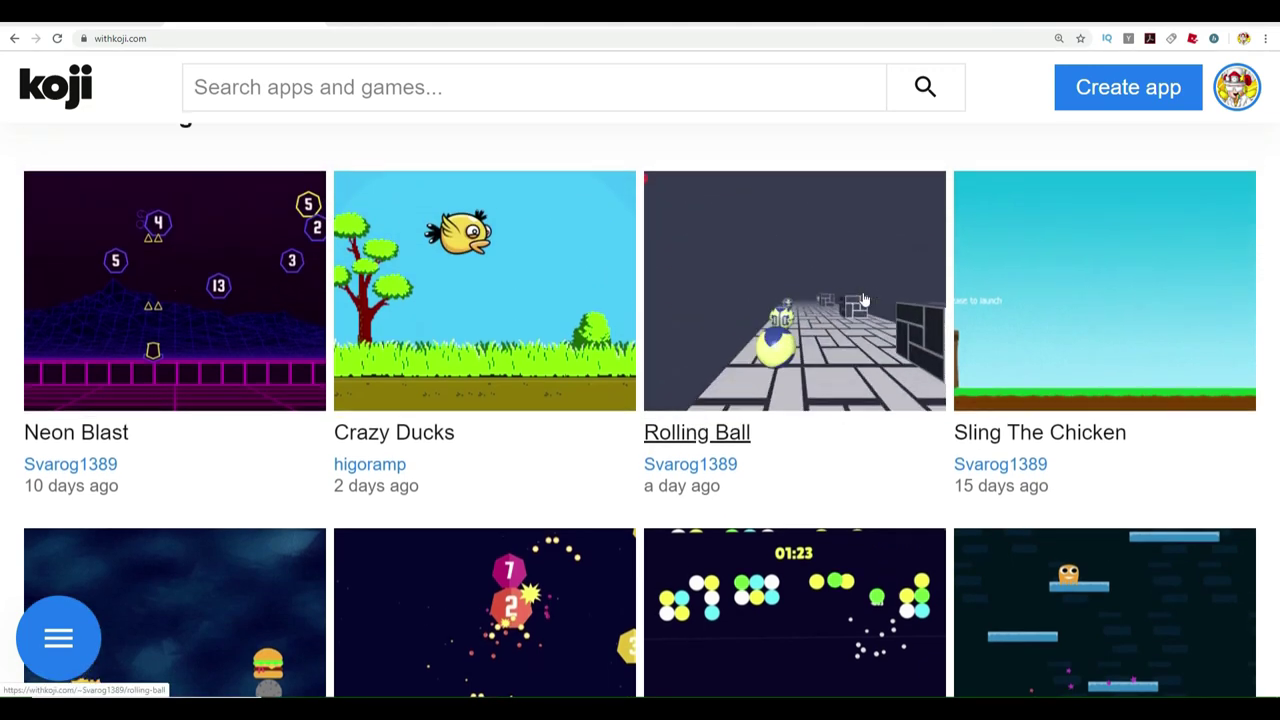
scroll(845, 340, "down", 2)
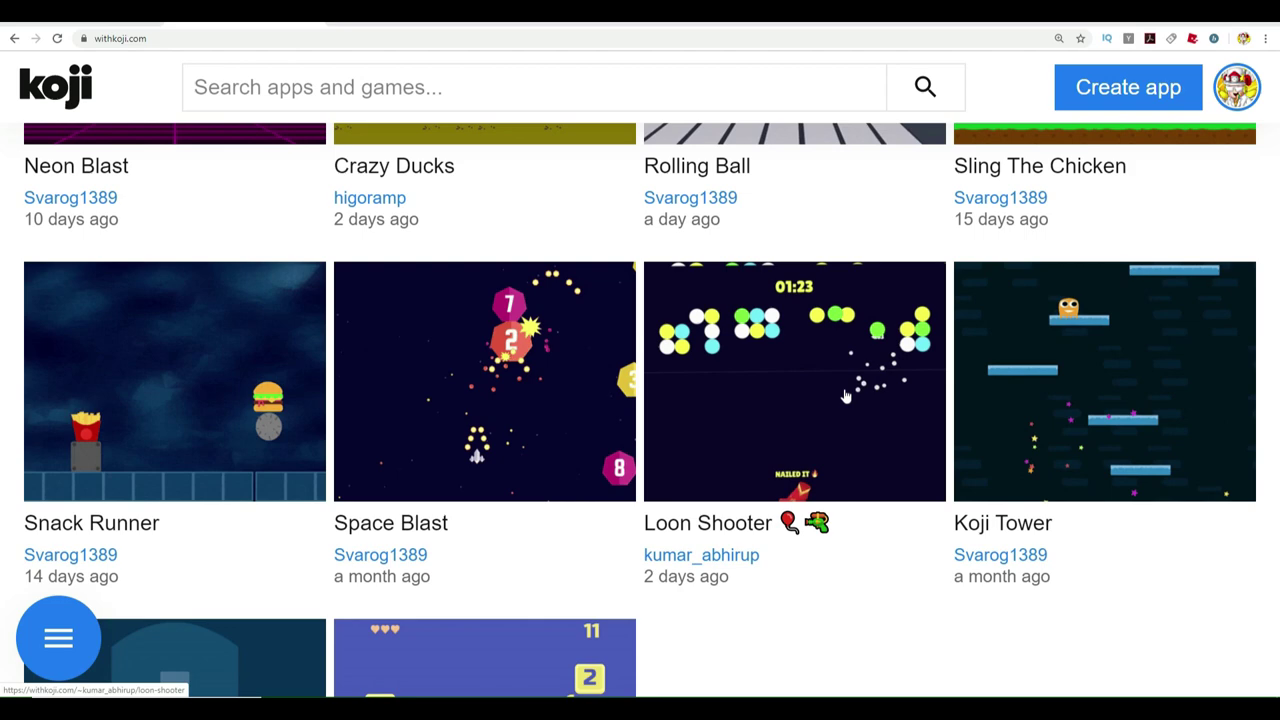
scroll(823, 377, "down", 2)
scroll(823, 371, "up", 3)
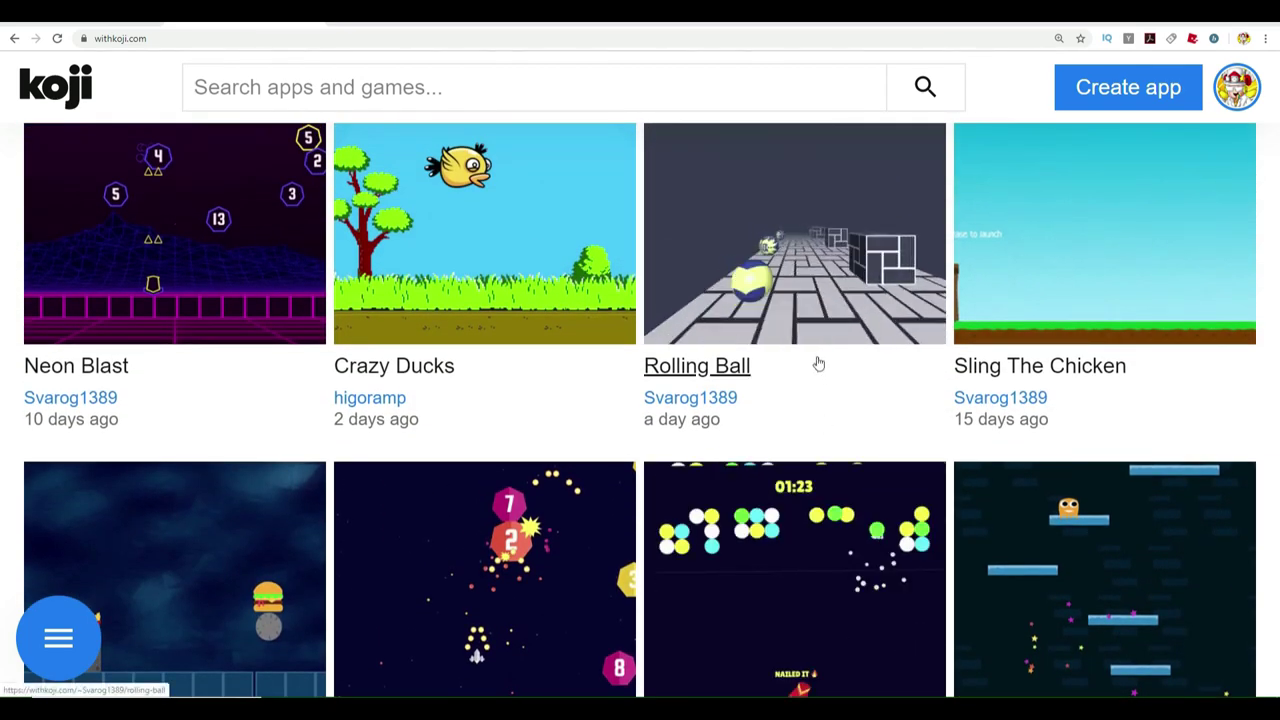
scroll(818, 365, "up", 1)
scroll(813, 355, "up", 2)
scroll(813, 355, "down", 3)
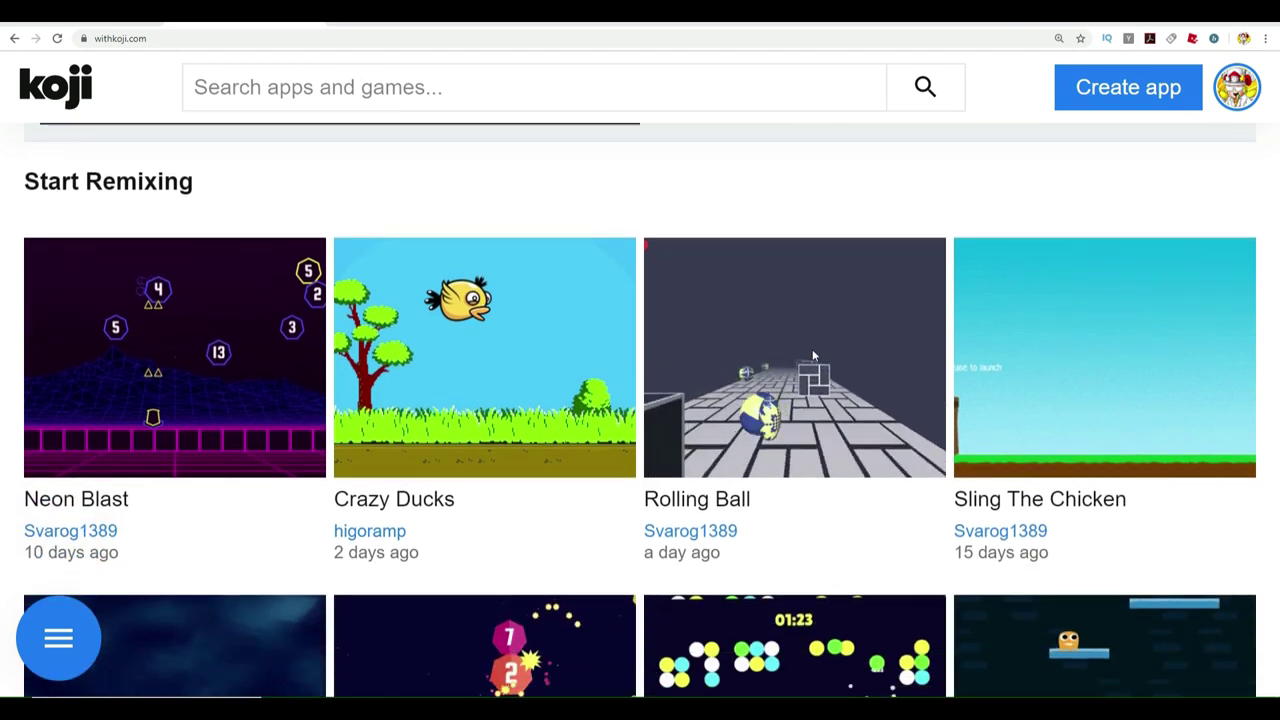
scroll(813, 355, "down", 2)
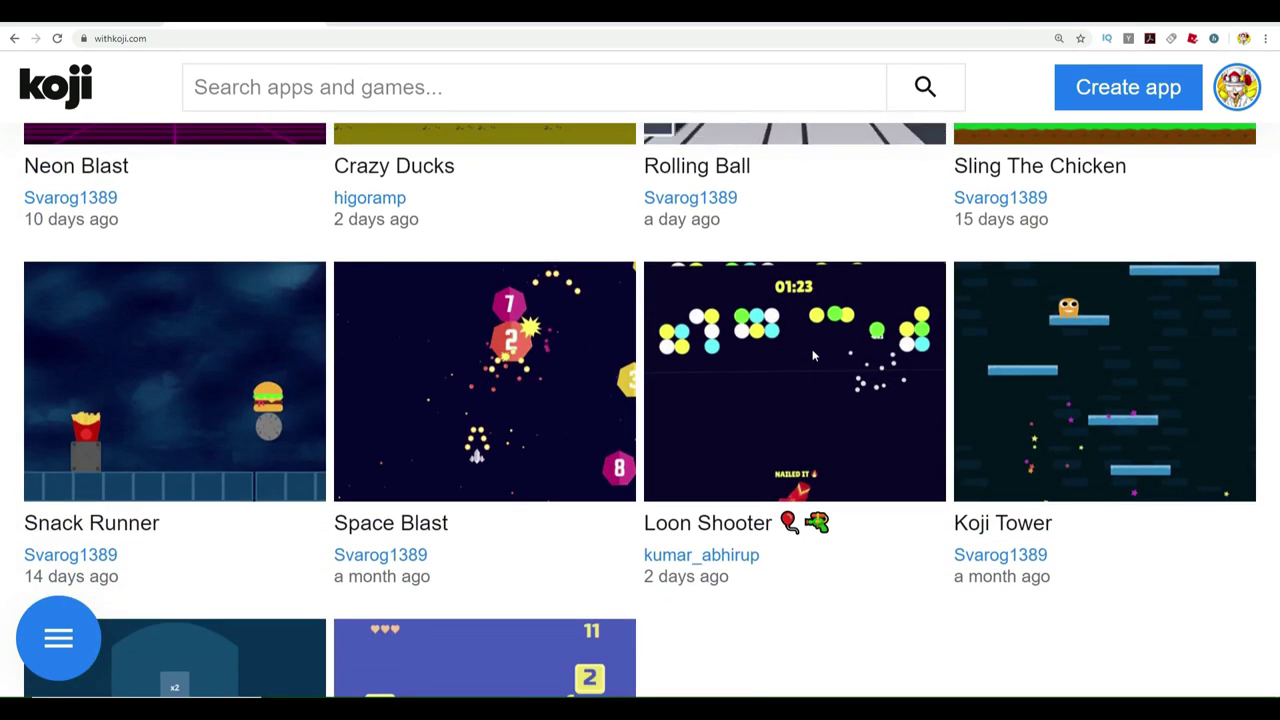
scroll(768, 258, "down", 3)
scroll(768, 258, "up", 5)
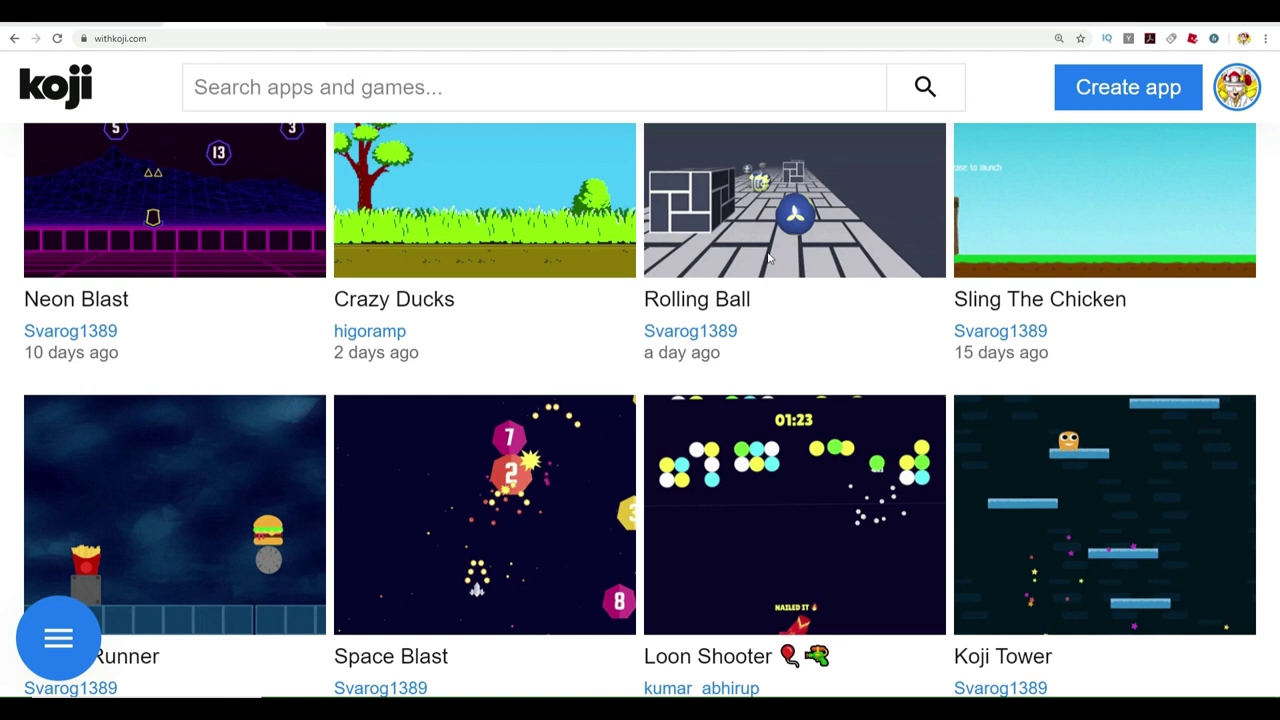
scroll(768, 258, "up", 1)
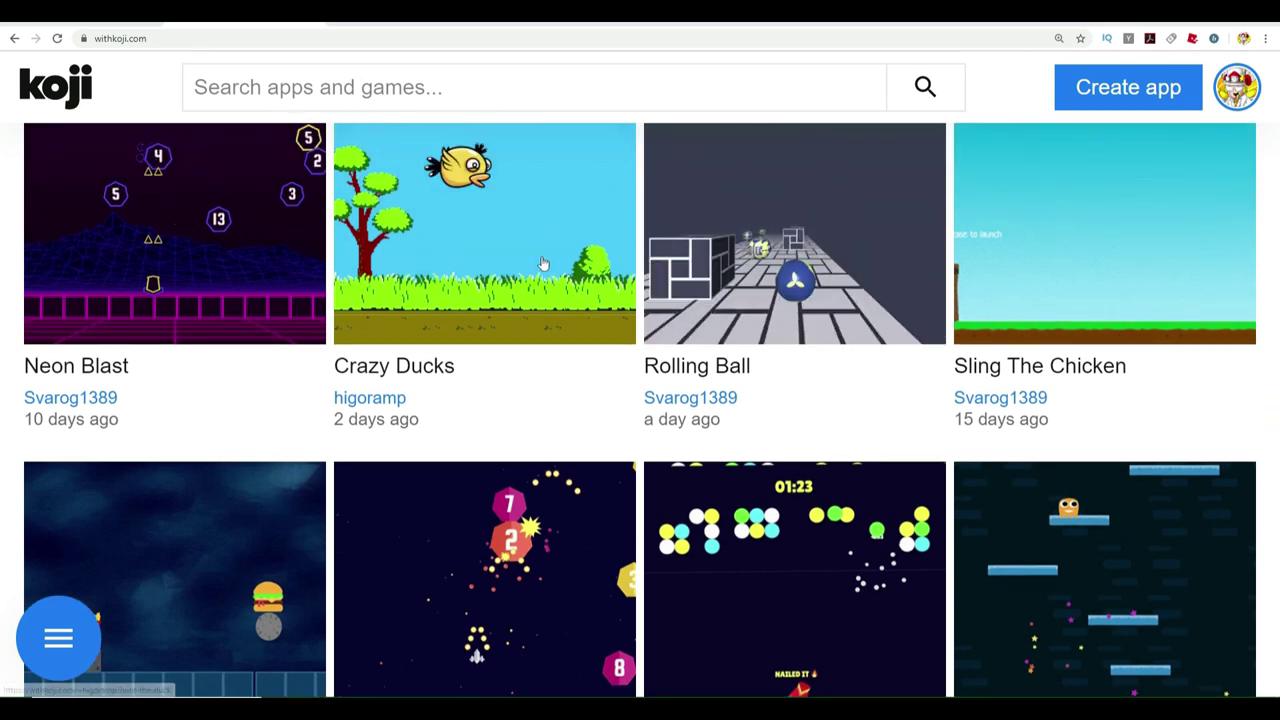
scroll(543, 263, "up", 2)
scroll(543, 263, "up", 6)
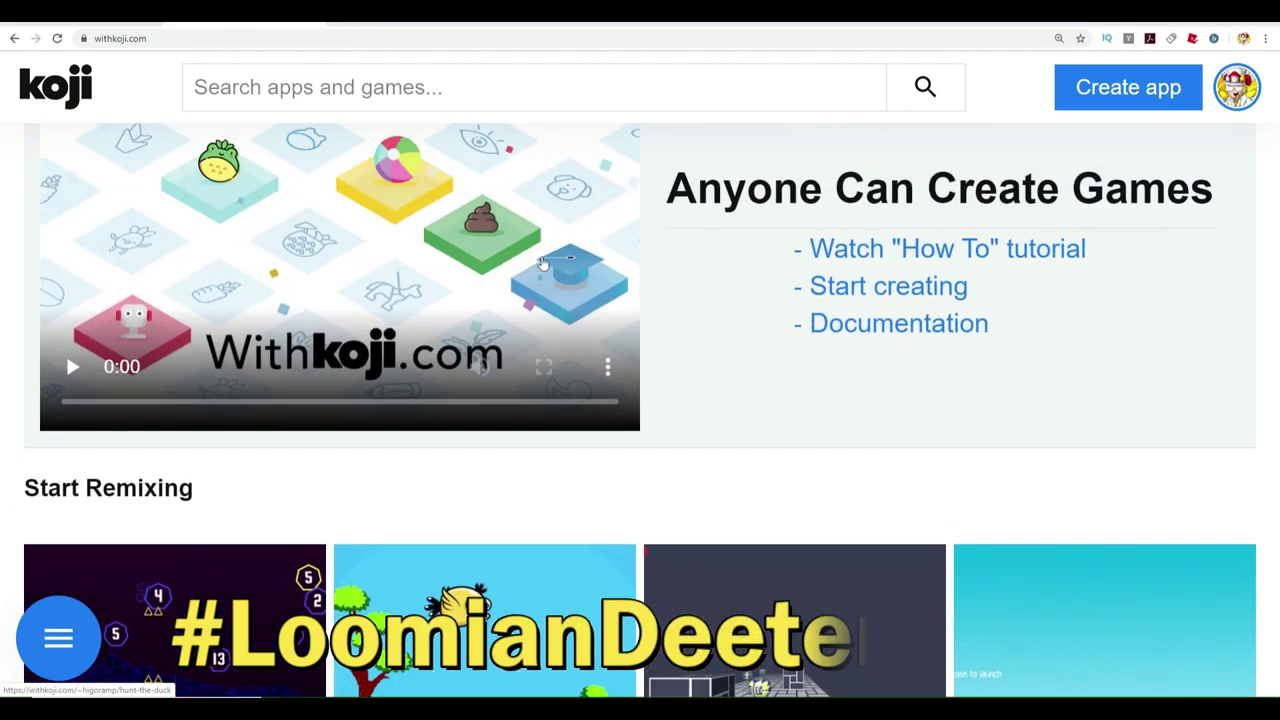
scroll(543, 263, "down", 5)
scroll(543, 263, "down", 5)
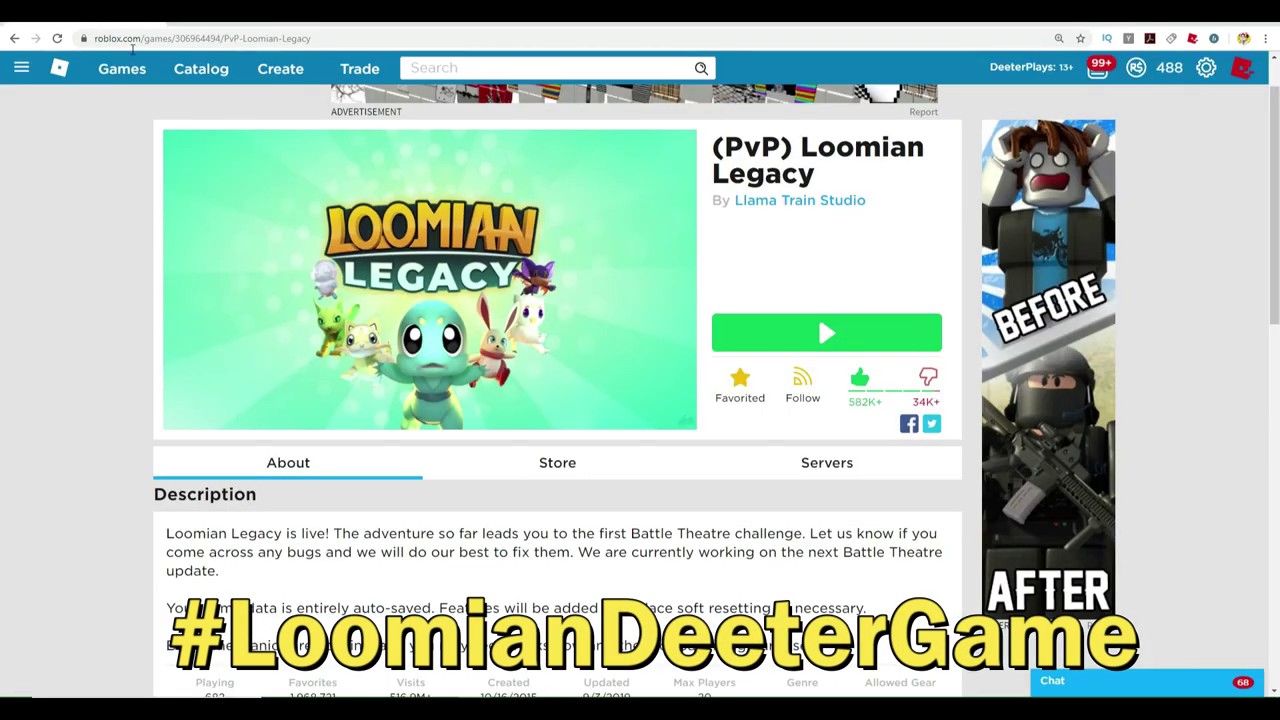
Review the home page's site address, remix templates, top games section and getting-started links
scroll(547, 209, "up", 1)
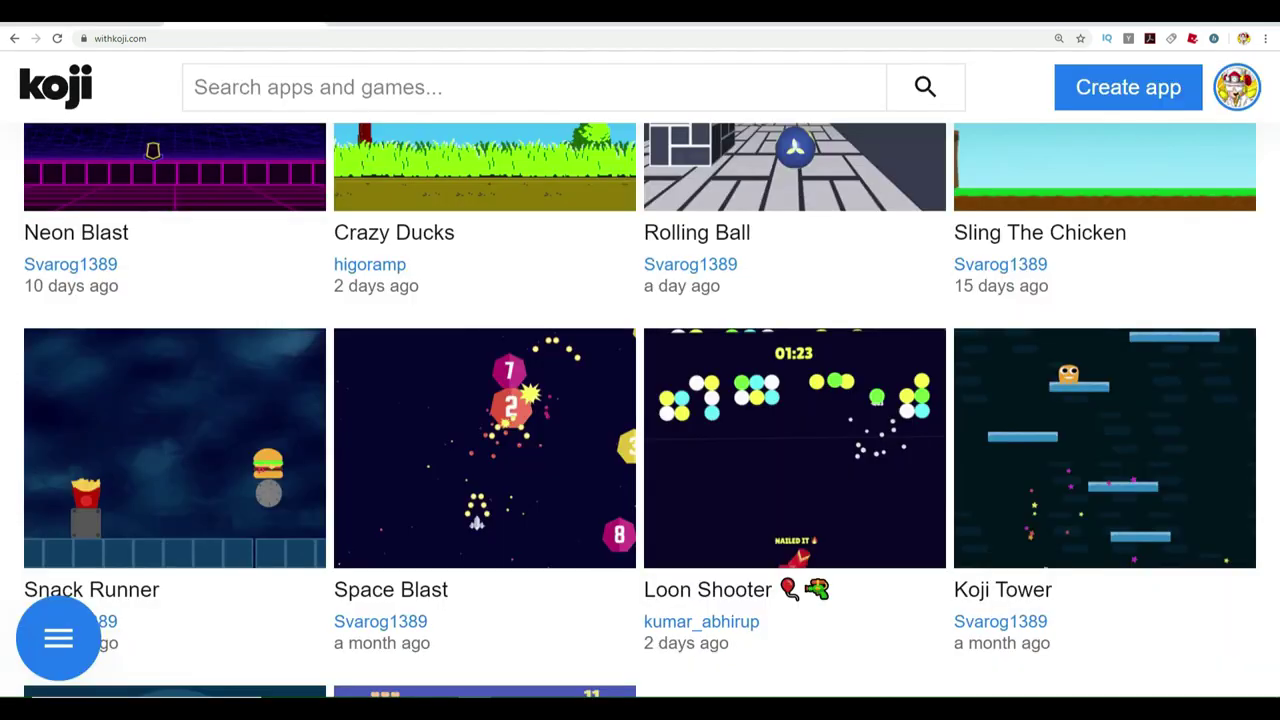
scroll(635, 218, "down", 1)
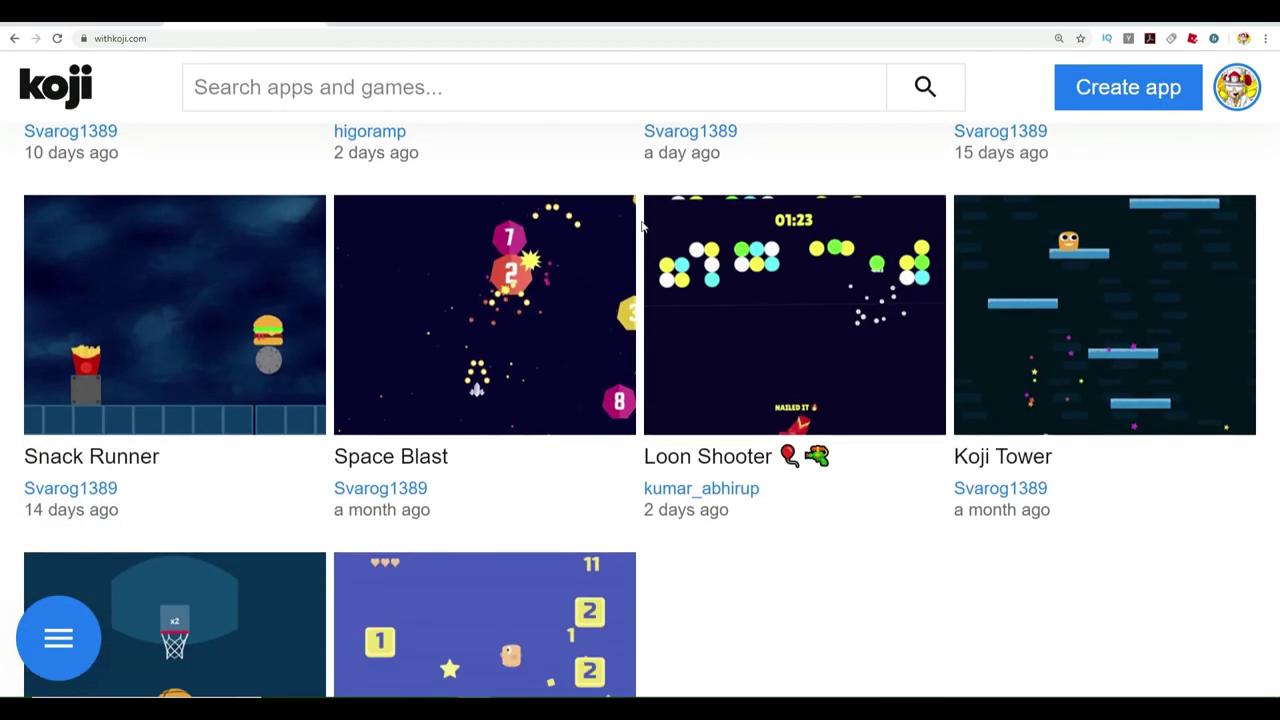
scroll(640, 222, "up", 8)
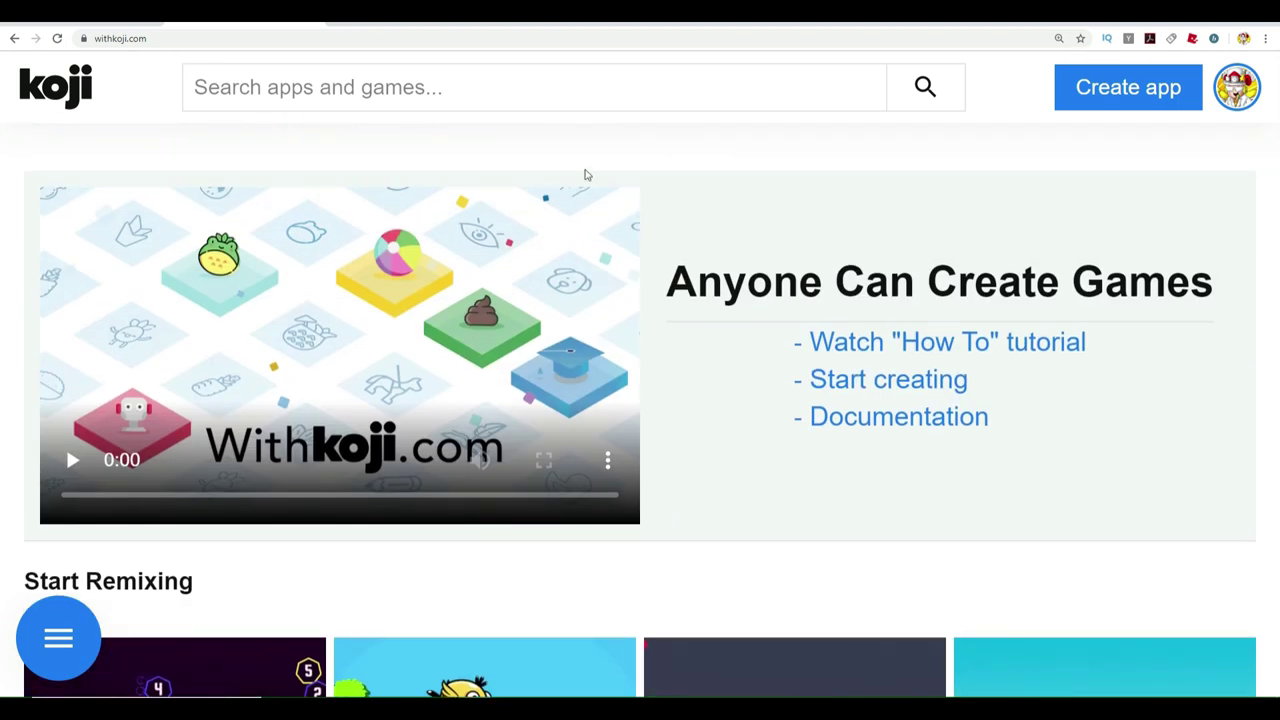
scroll(586, 174, "down", 14)
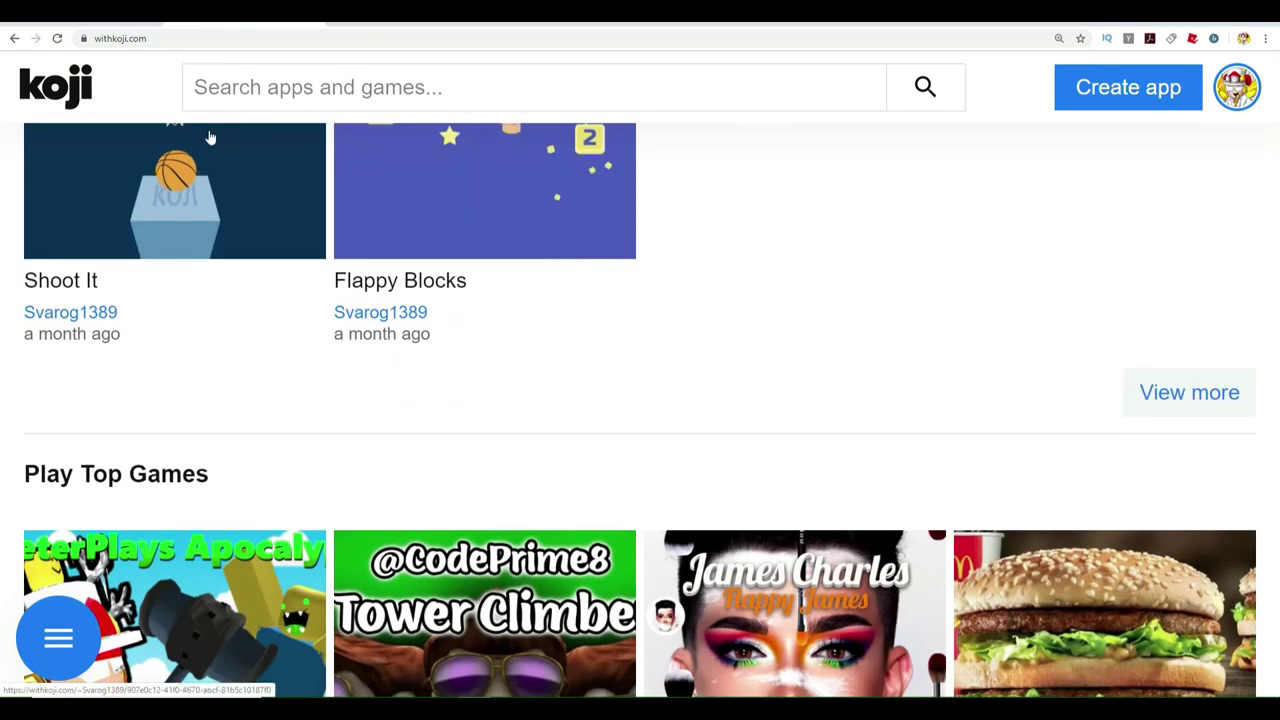
left_click(161, 38)
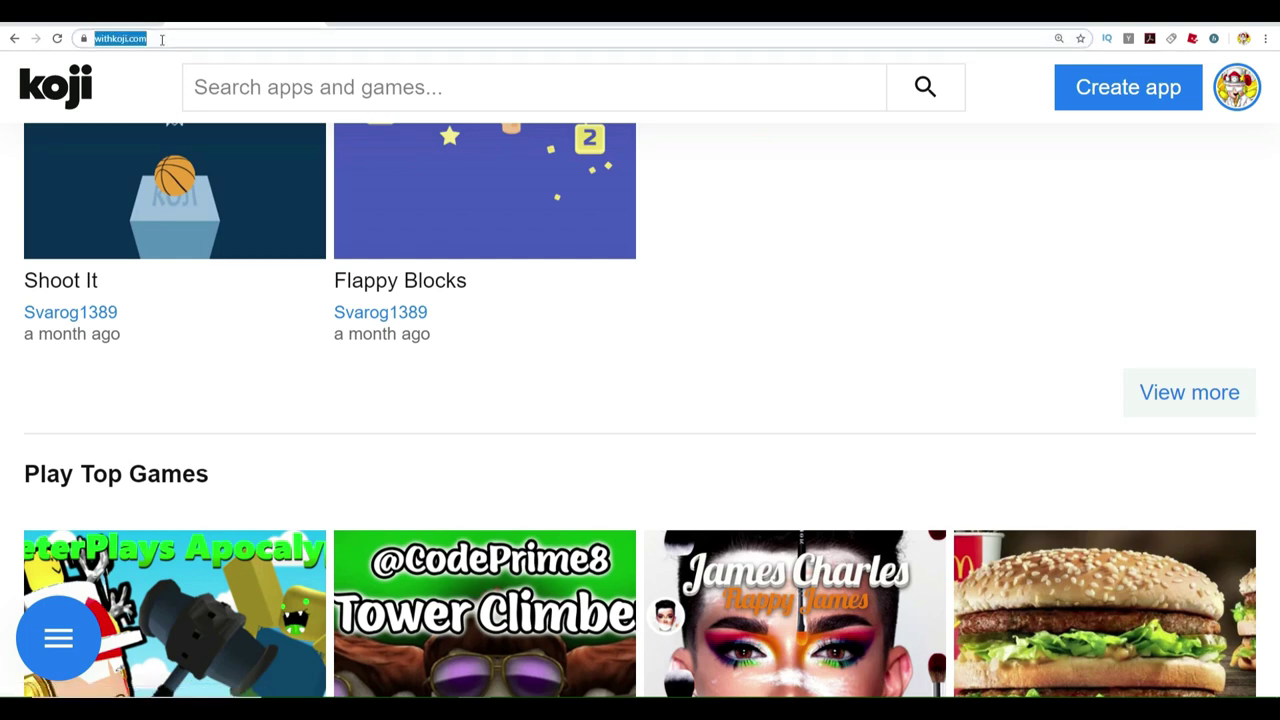
scroll(1092, 150, "up", 4)
scroll(1092, 150, "up", 2)
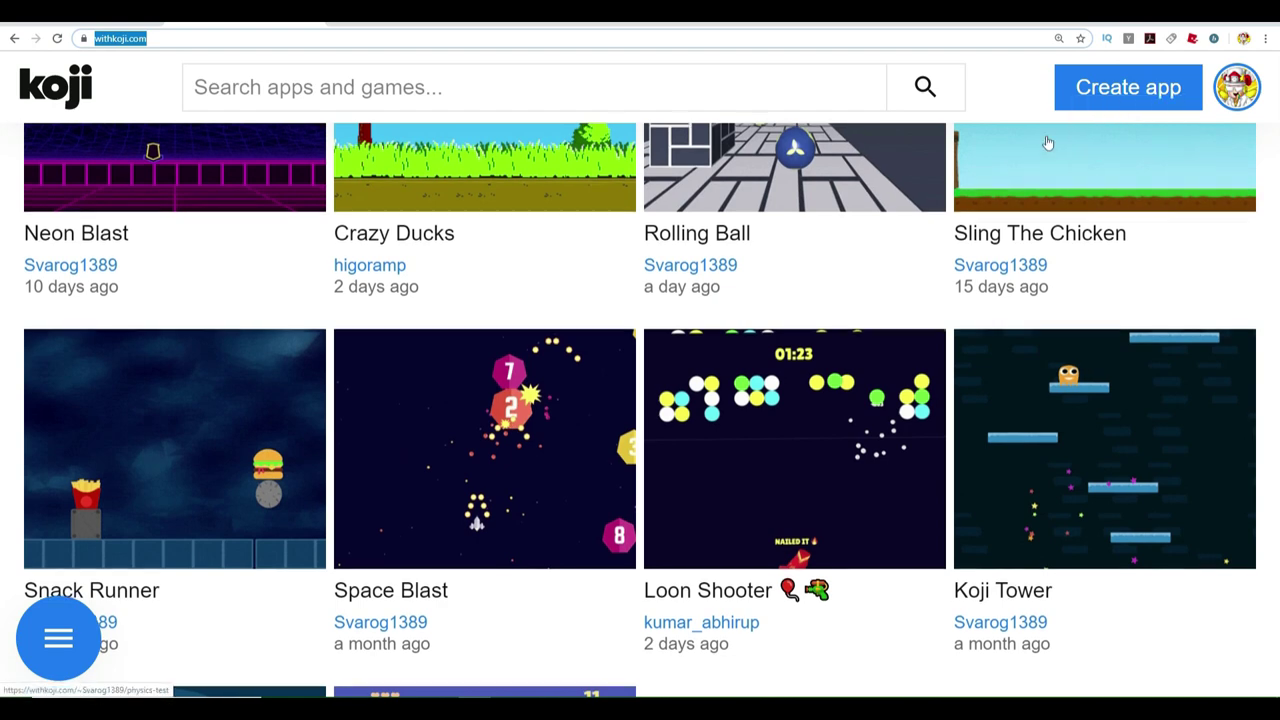
scroll(1048, 144, "up", 3)
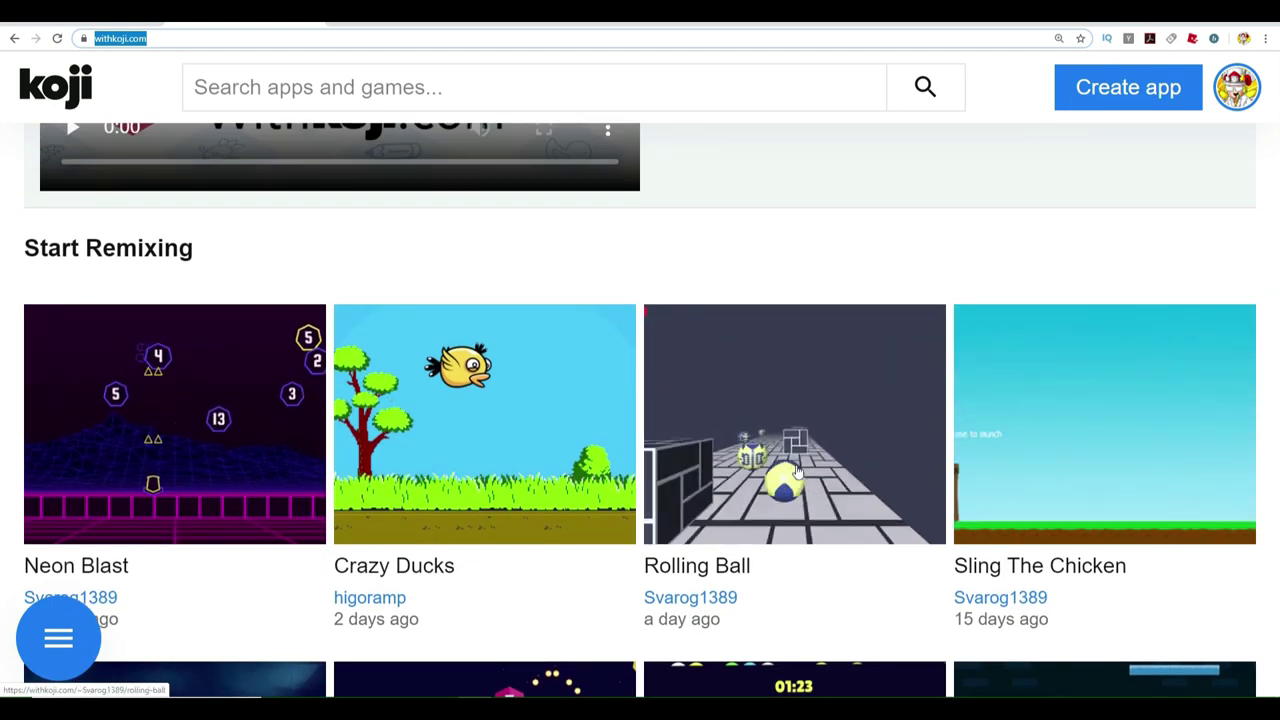
scroll(421, 438, "down", 3)
scroll(1040, 318, "up", 2)
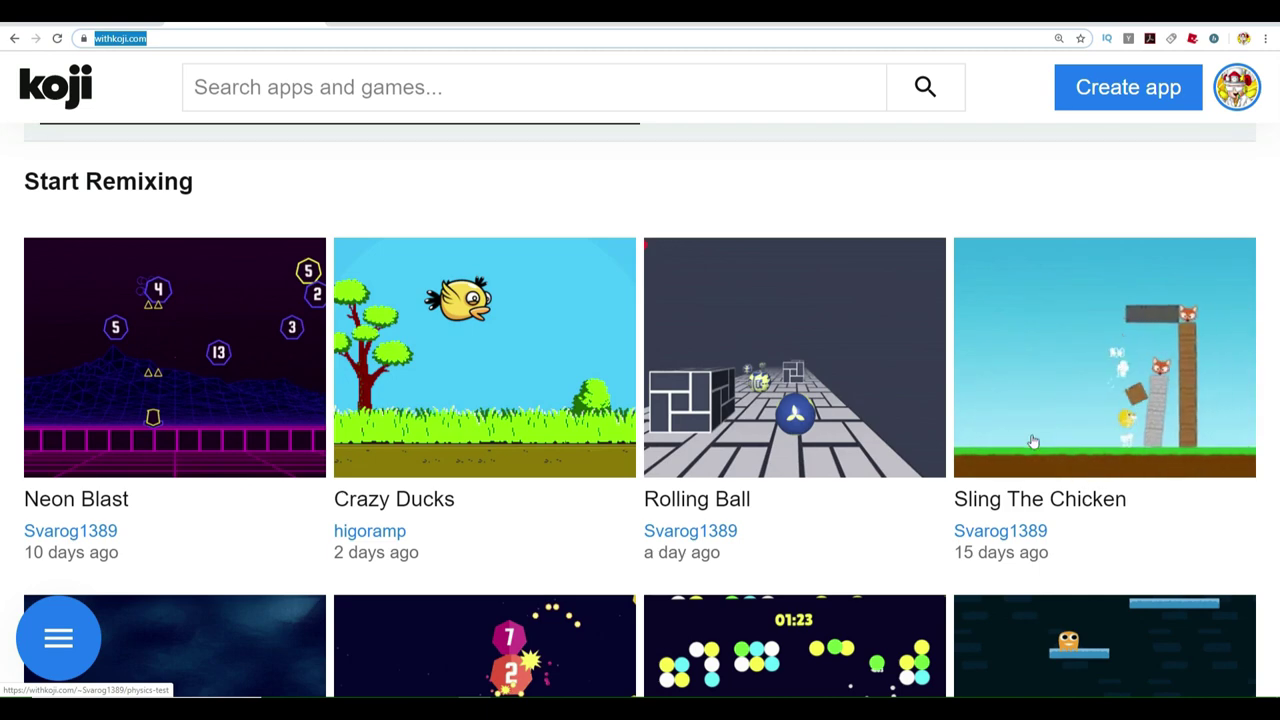
scroll(825, 368, "up", 4)
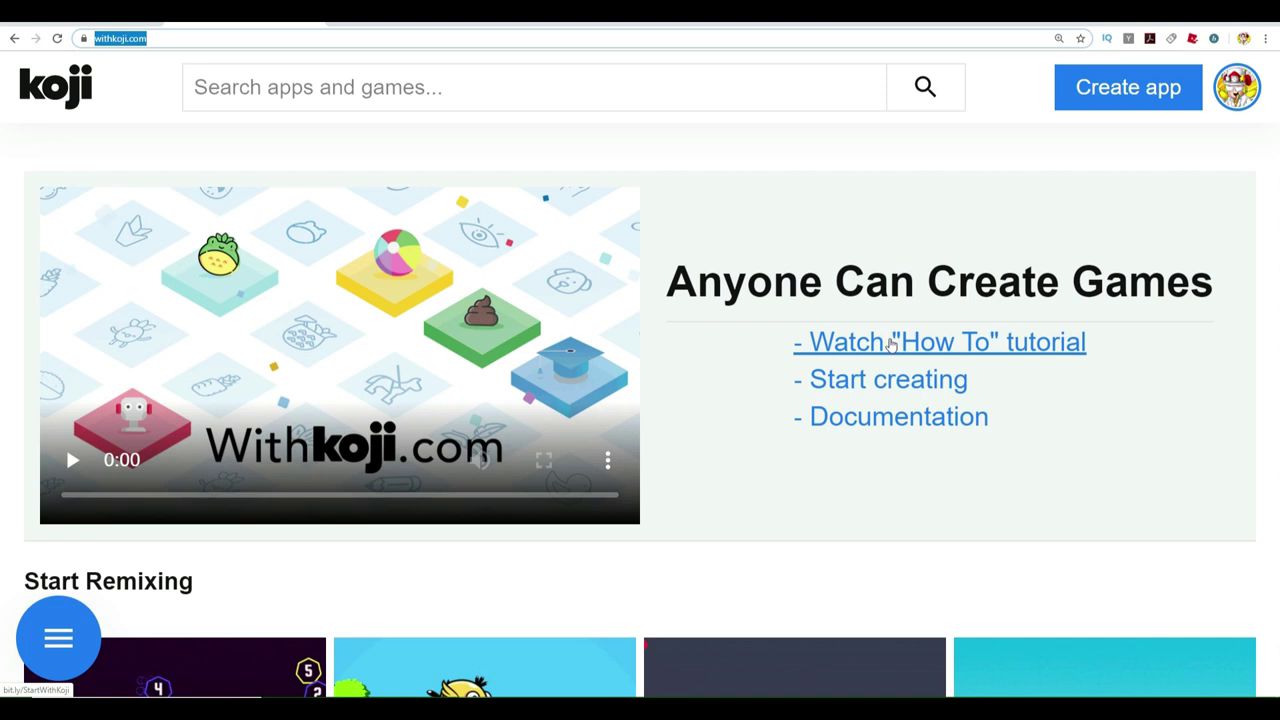
Open the Sling The Chicken game from the remix templates and look through its leaderboard
scroll(891, 344, "down", 5)
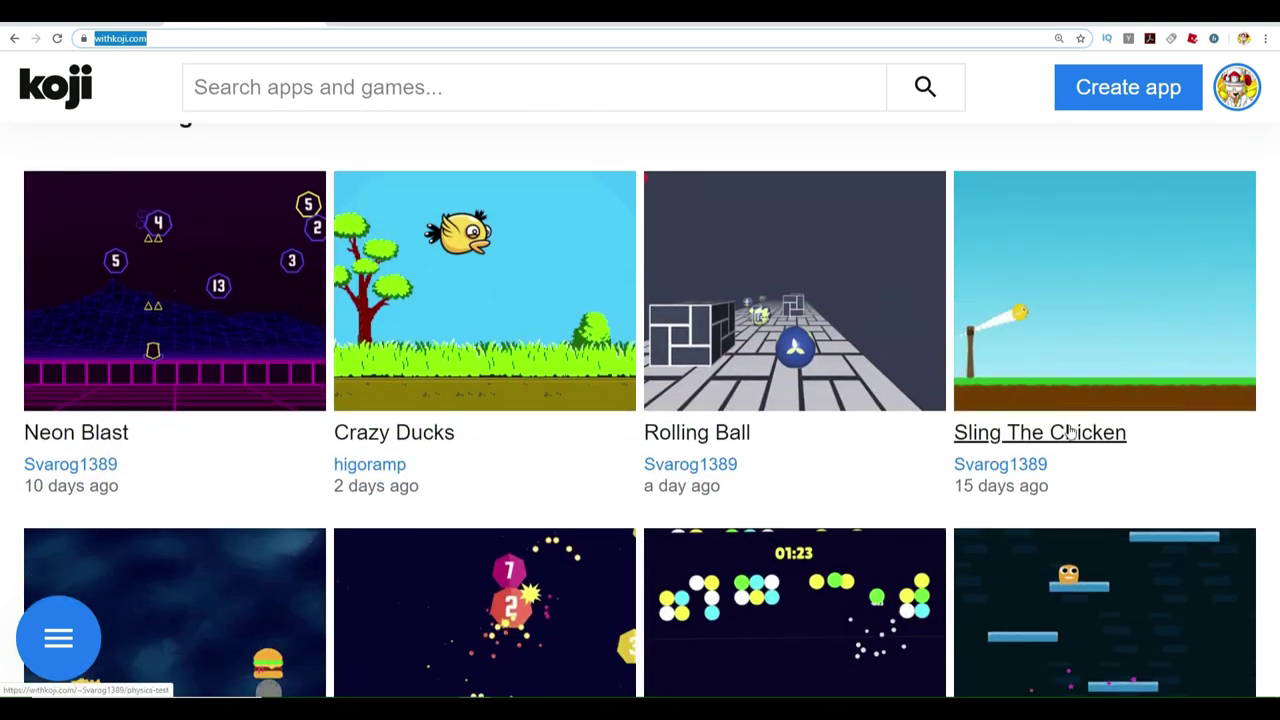
left_click(1068, 432)
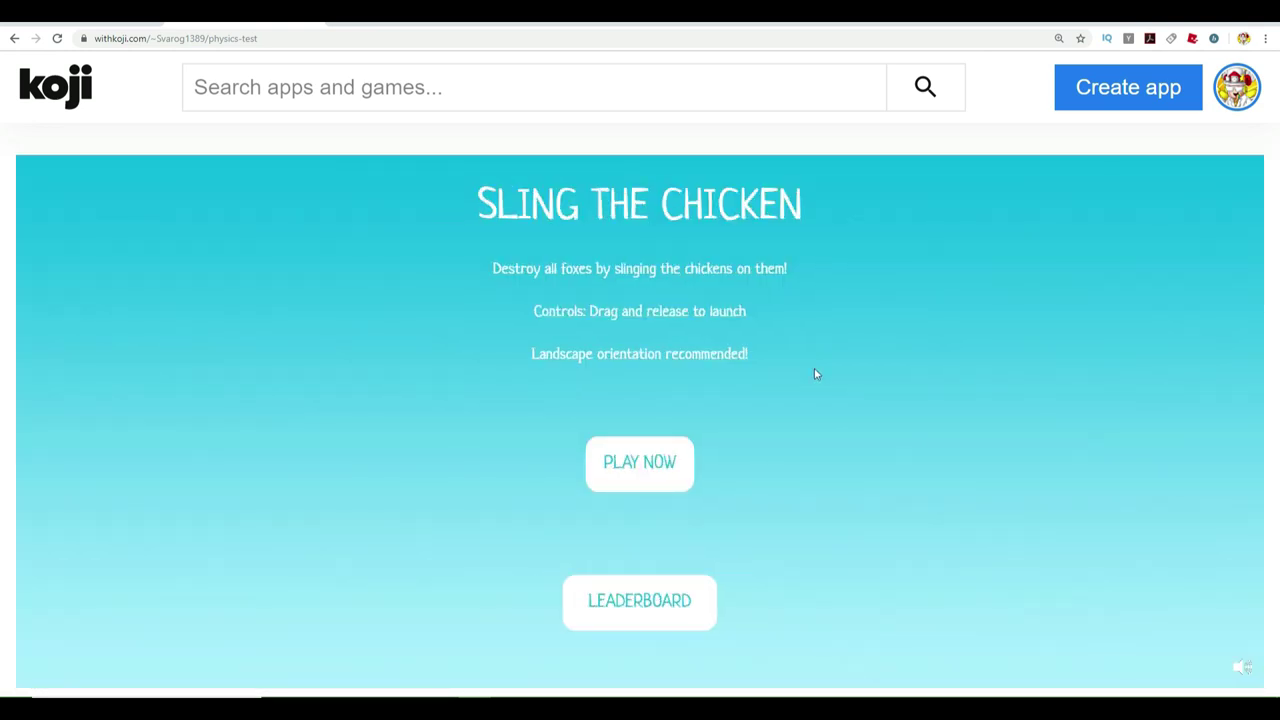
scroll(814, 368, "down", 1)
left_click(676, 458)
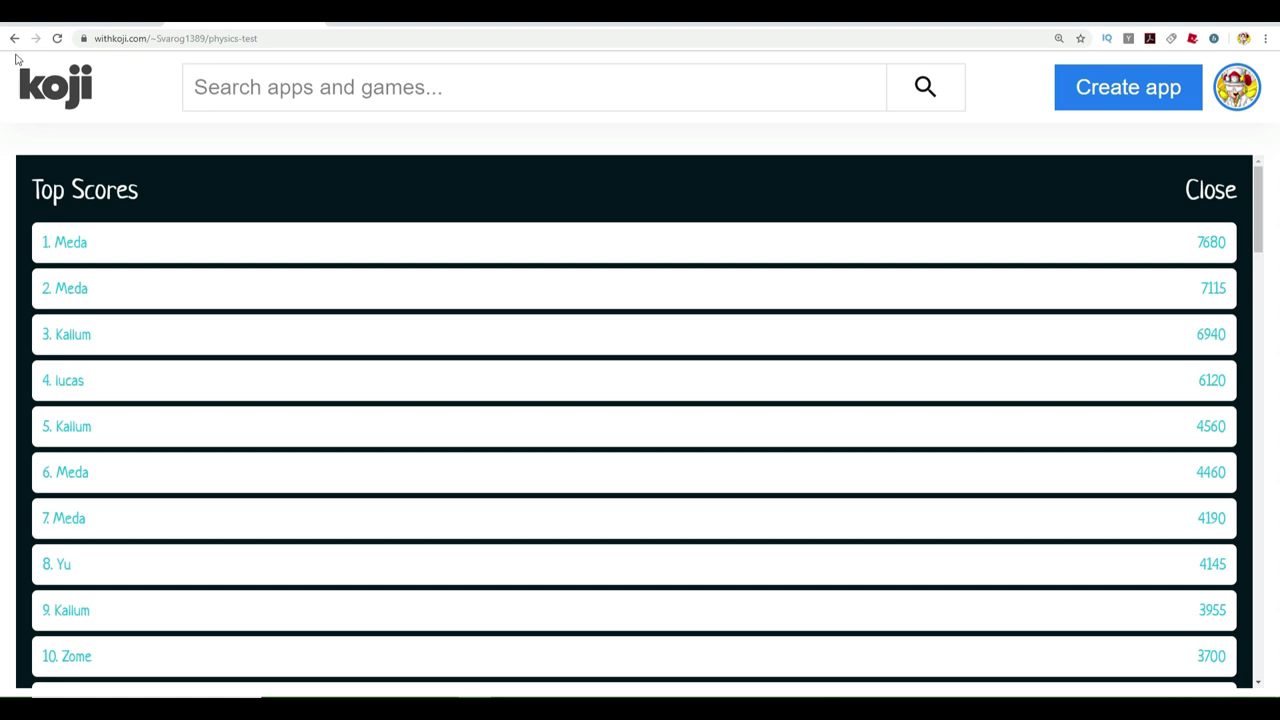
scroll(559, 377, "down", 4)
scroll(559, 377, "down", 20)
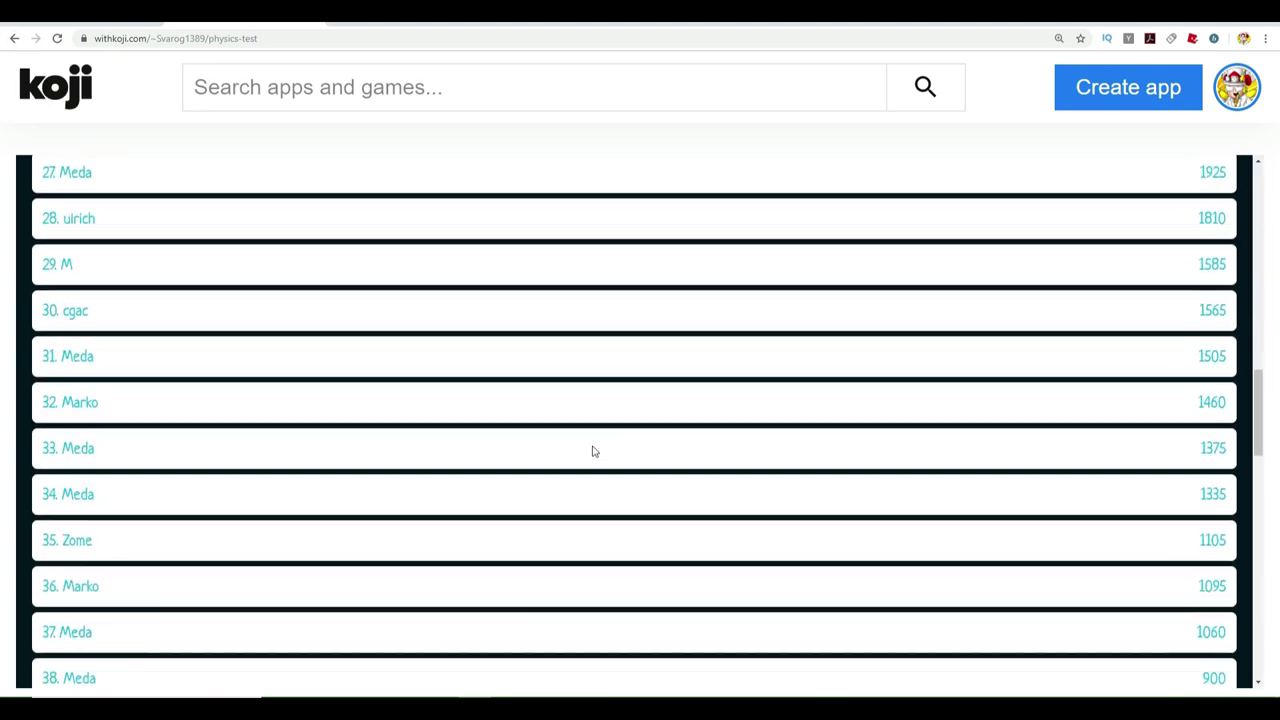
Remix the Sling The Chicken game into a new editable project
scroll(610, 470, "down", 7)
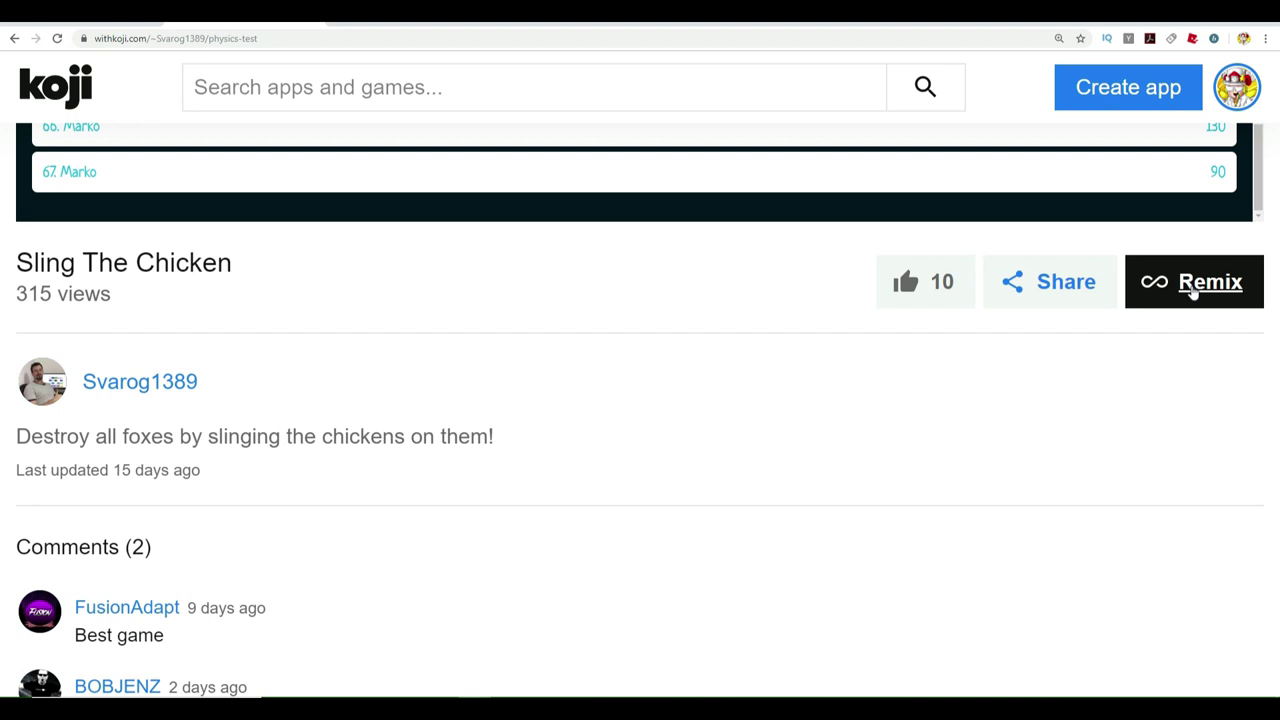
scroll(1046, 397, "down", 1)
scroll(1060, 391, "up", 2)
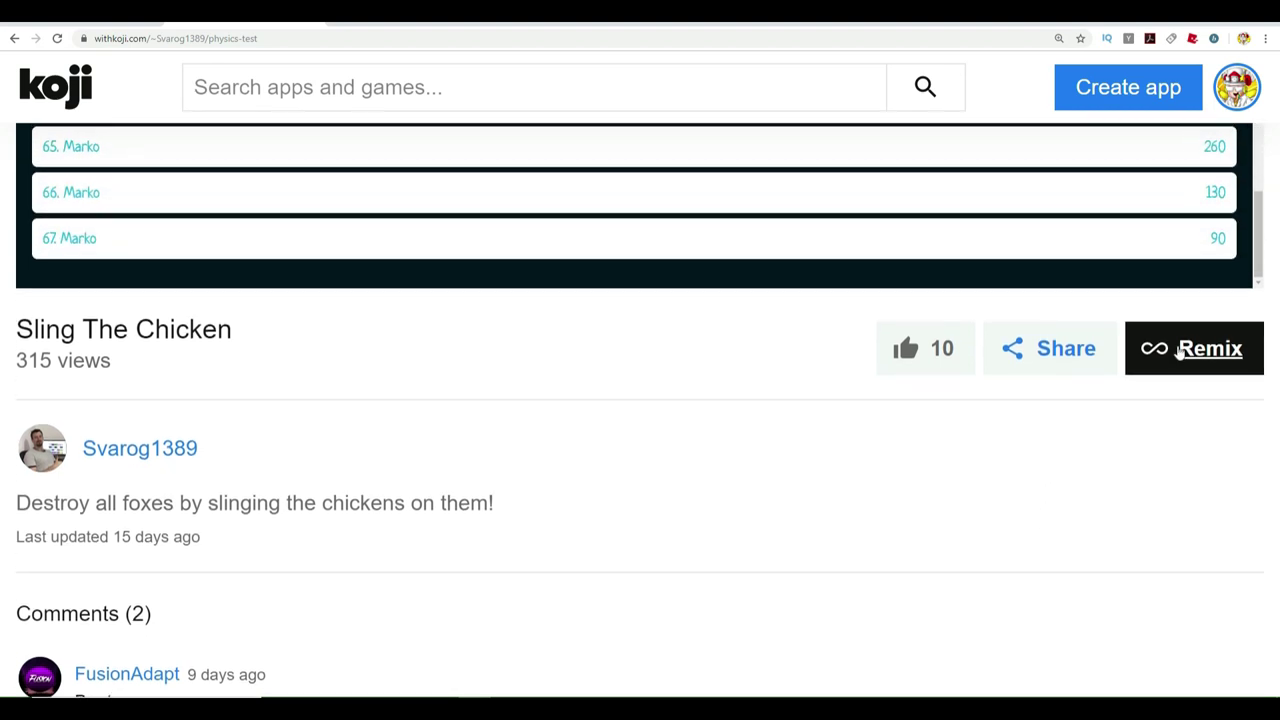
left_click(1180, 355)
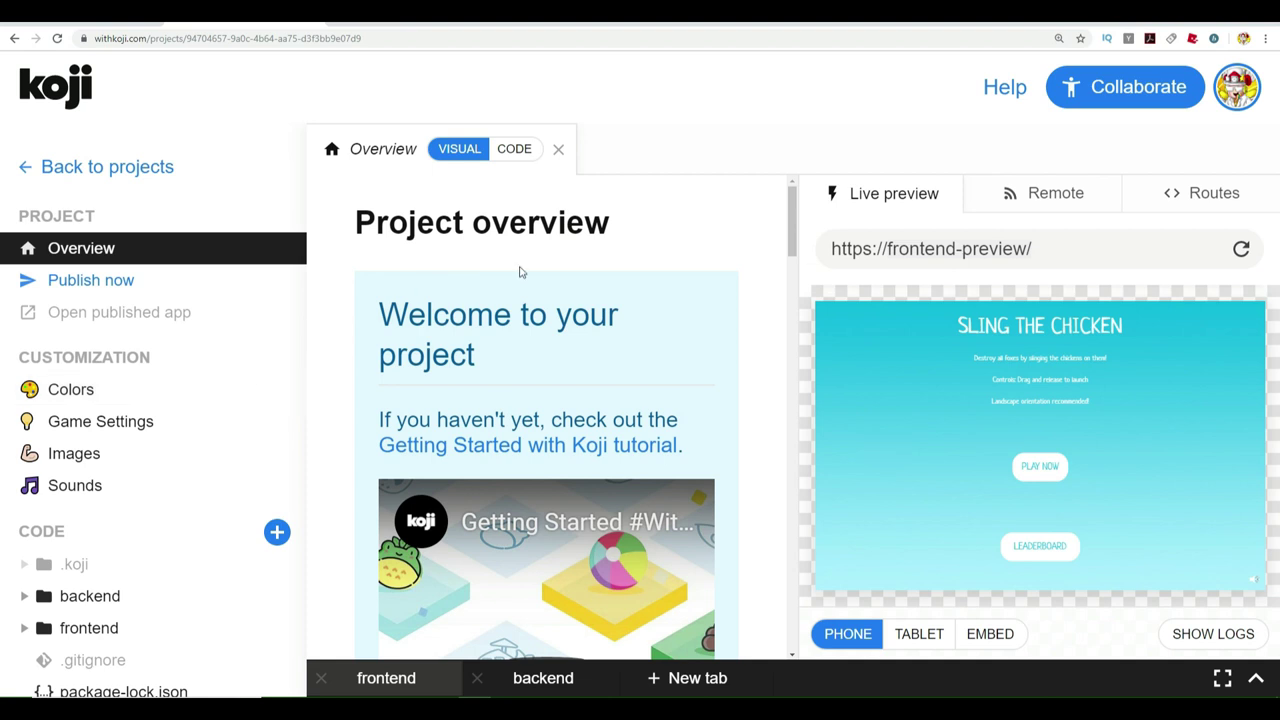
Read through the project overview, including the game description and the list of possible customizations
scroll(573, 268, "down", 4)
scroll(575, 272, "up", 2)
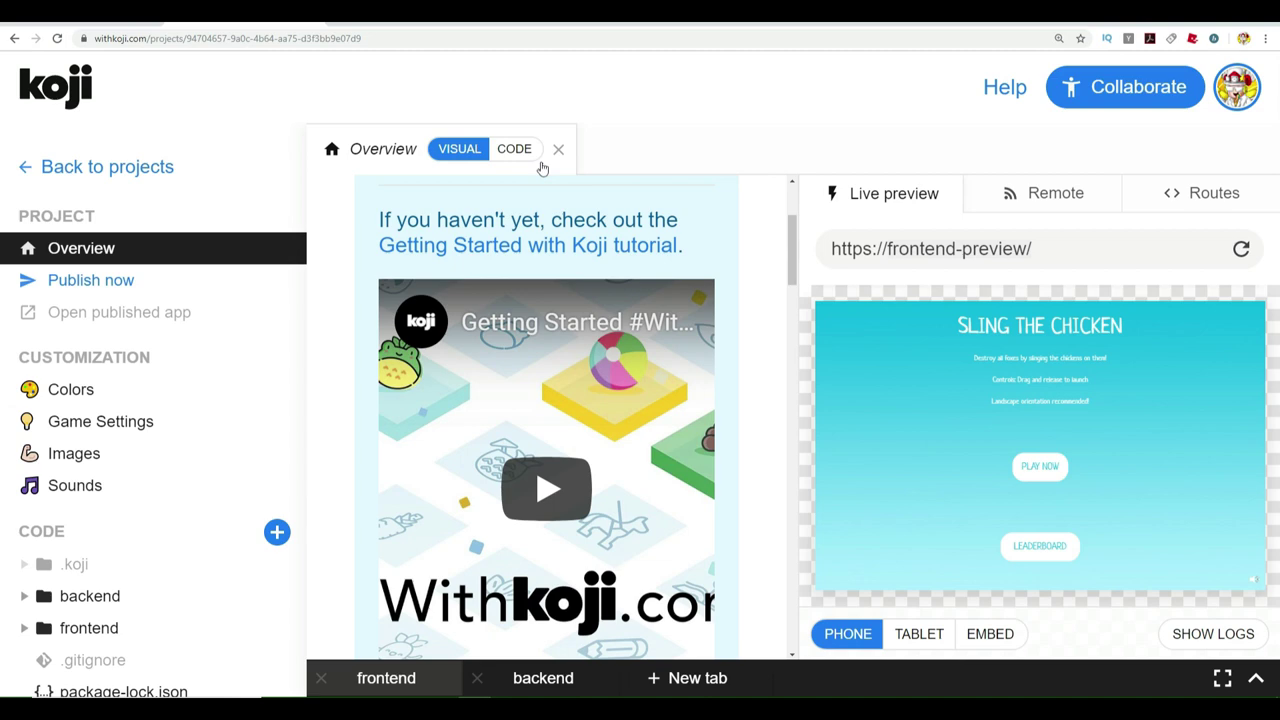
scroll(557, 366, "down", 10)
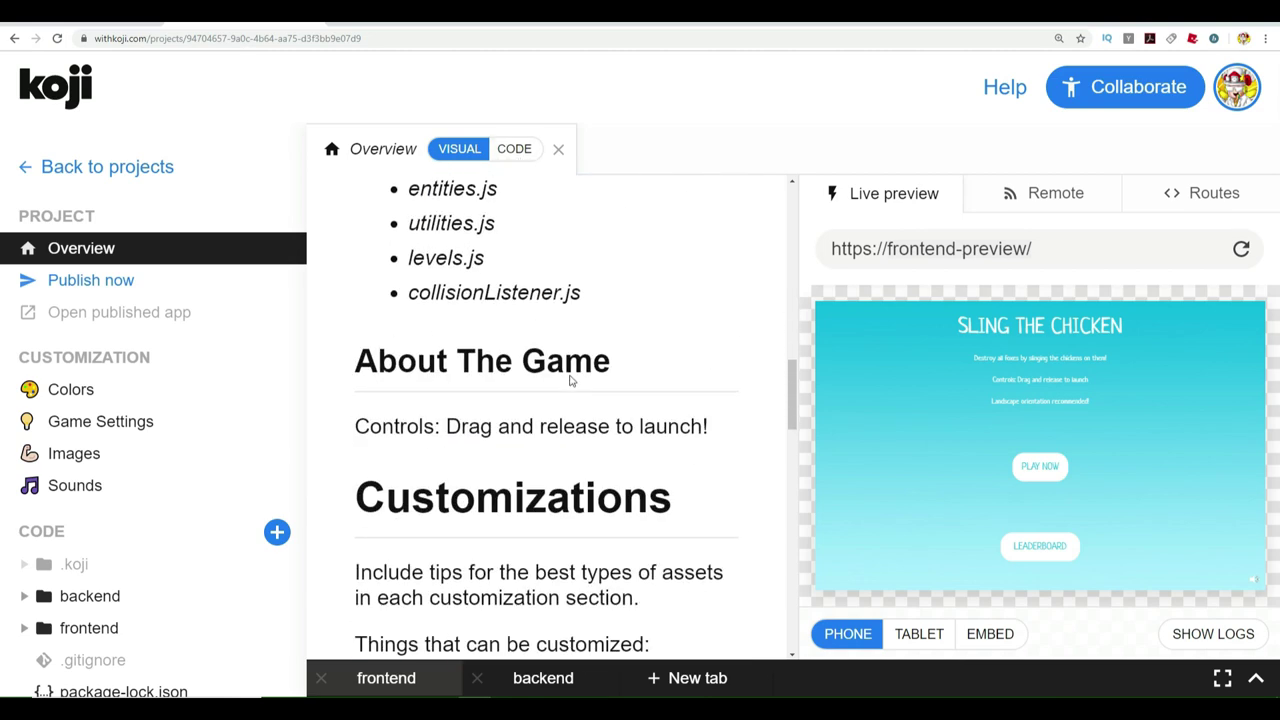
scroll(570, 380, "down", 10)
scroll(570, 378, "up", 5)
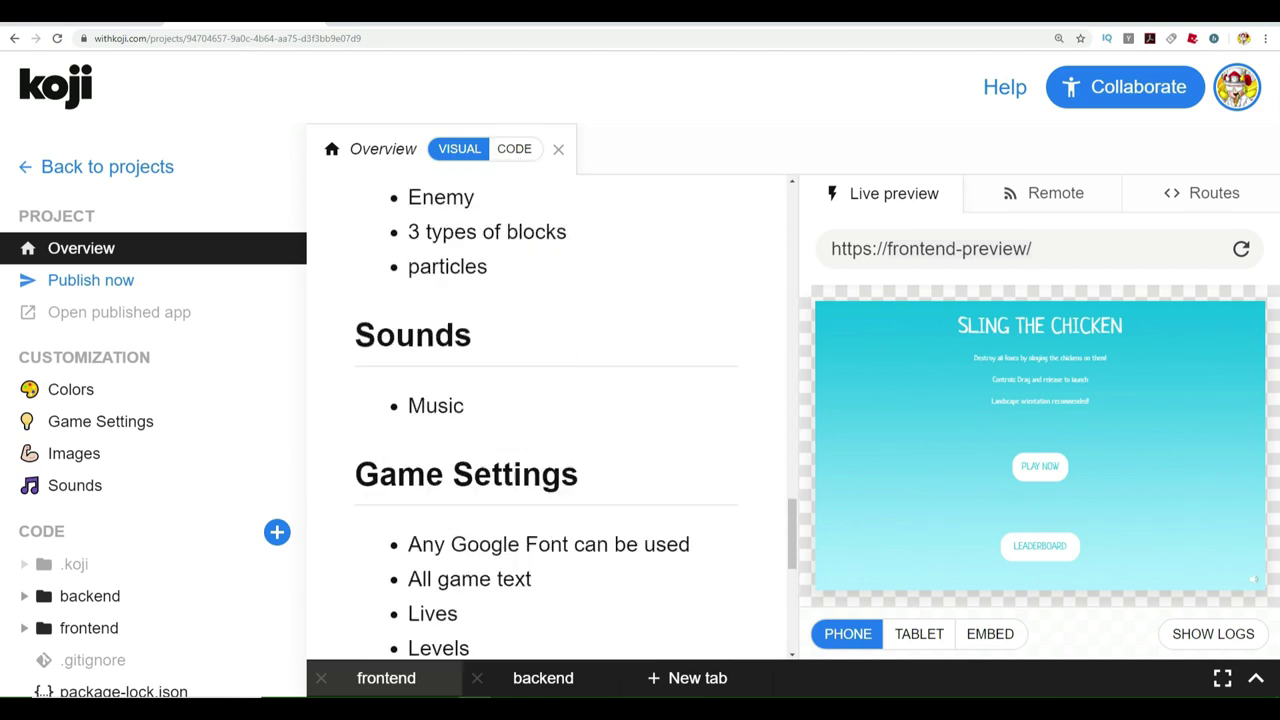
Examine the overview's source code, including its lists of customizable colors, images, sounds and game settings, and return to the visual view
scroll(546, 400, "up", 6)
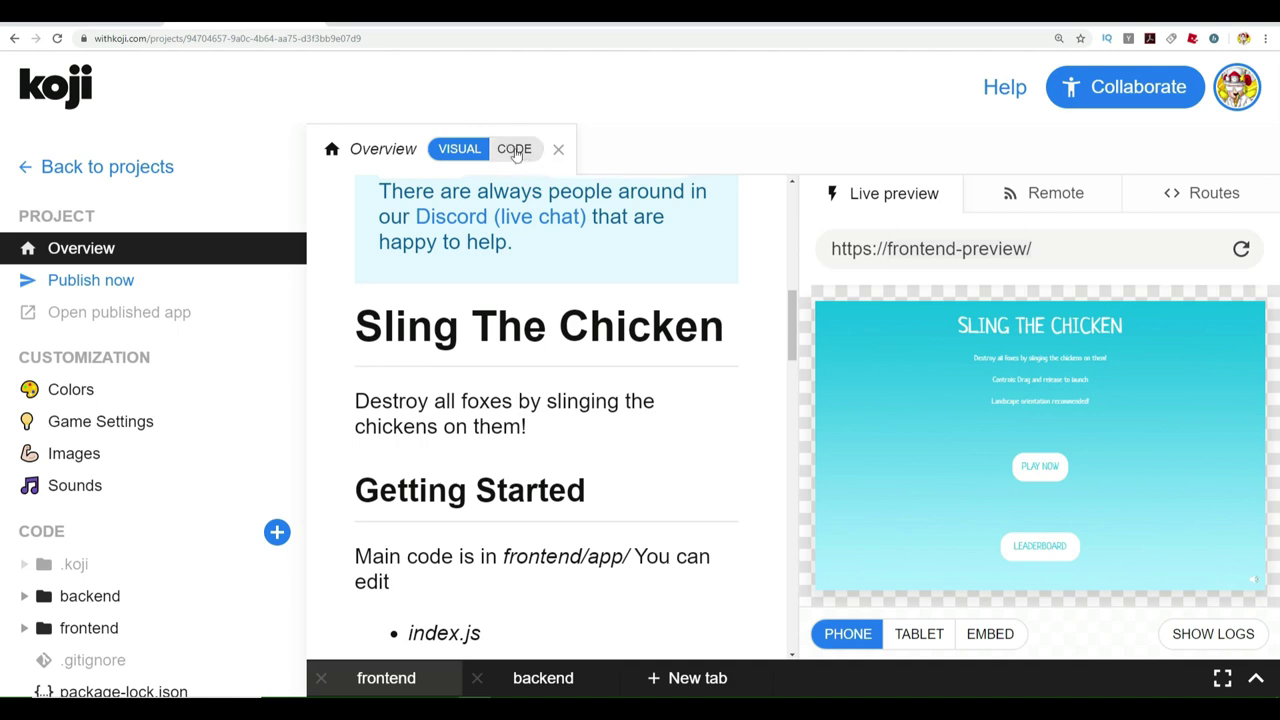
left_click(515, 150)
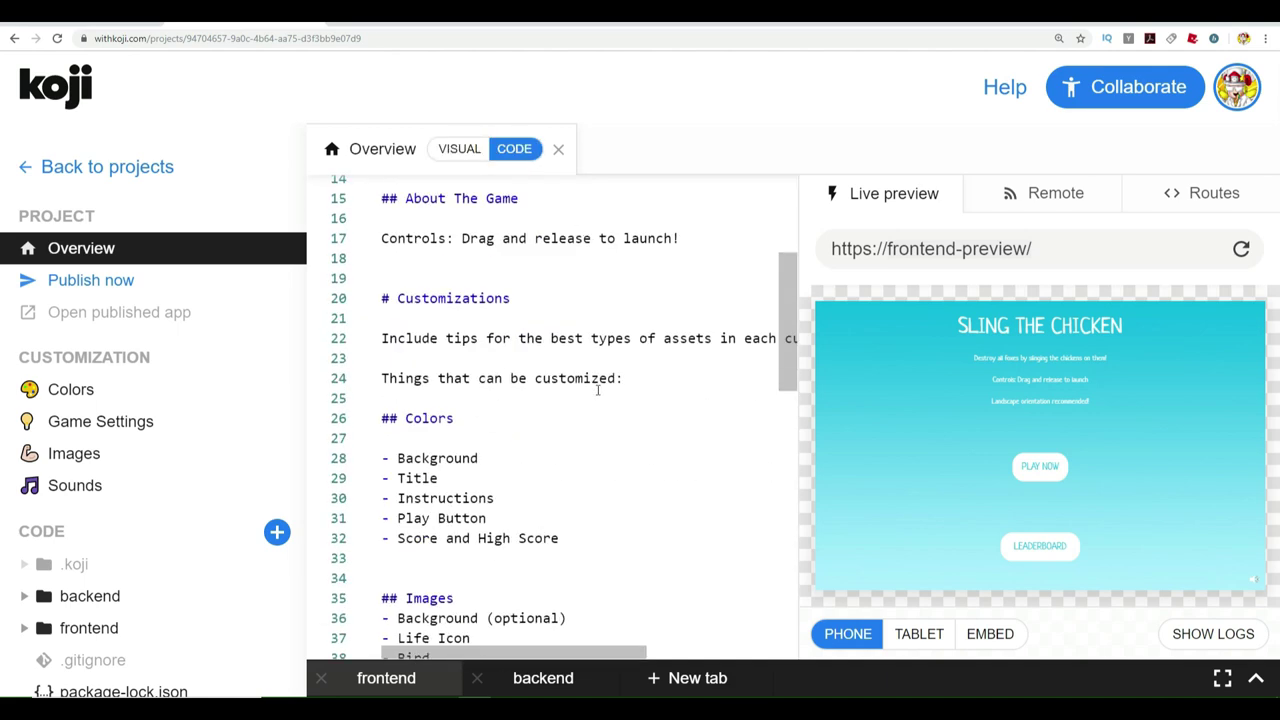
scroll(598, 390, "down", 5)
scroll(598, 390, "up", 1)
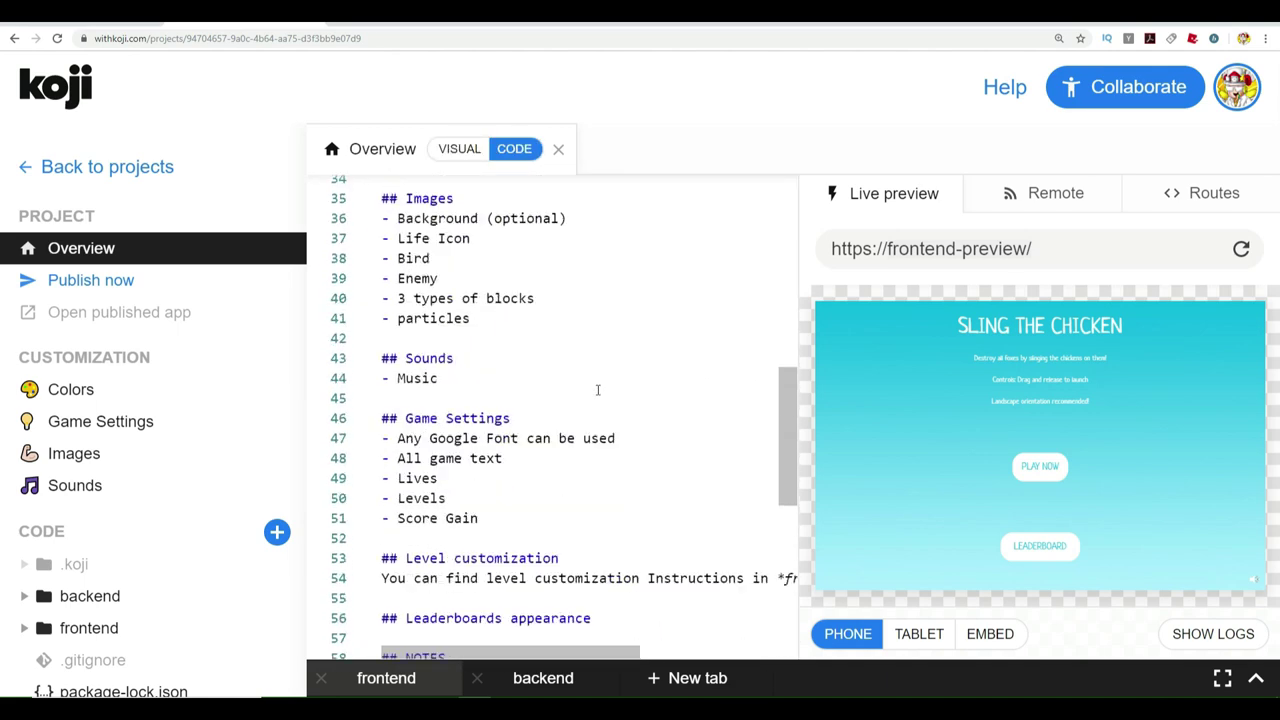
scroll(598, 390, "down", 4)
scroll(597, 391, "up", 5)
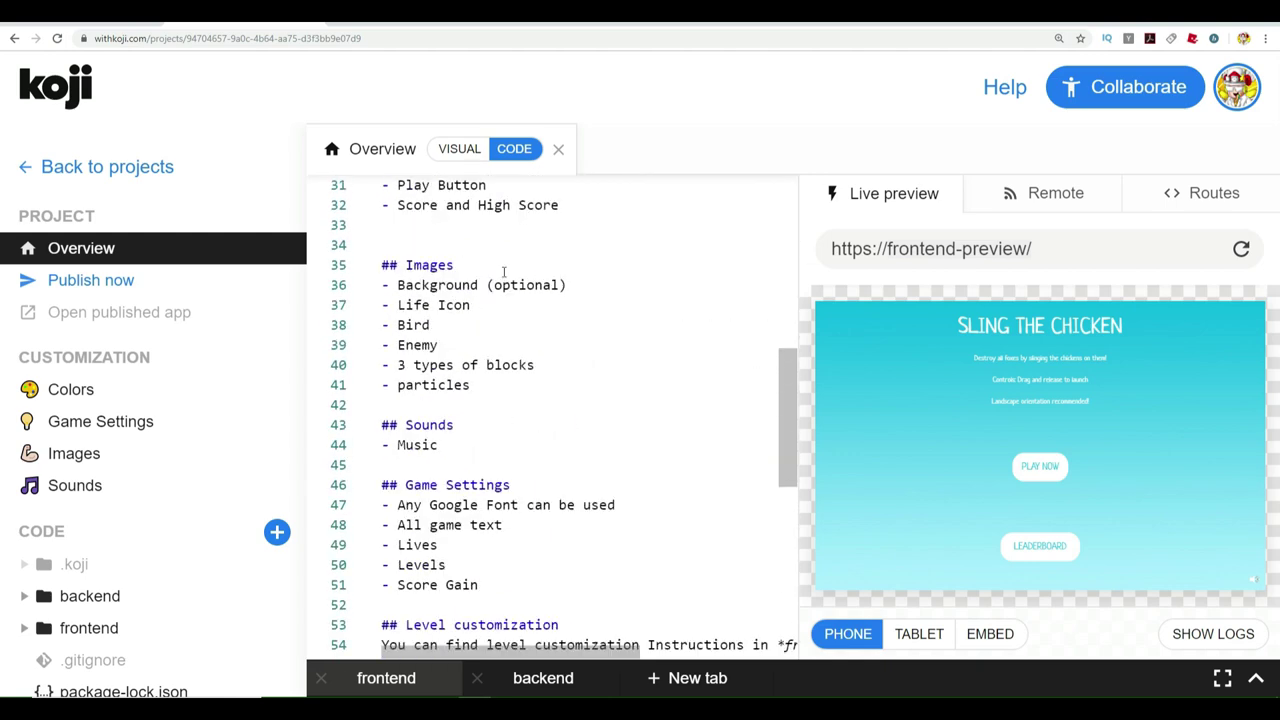
left_click(455, 150)
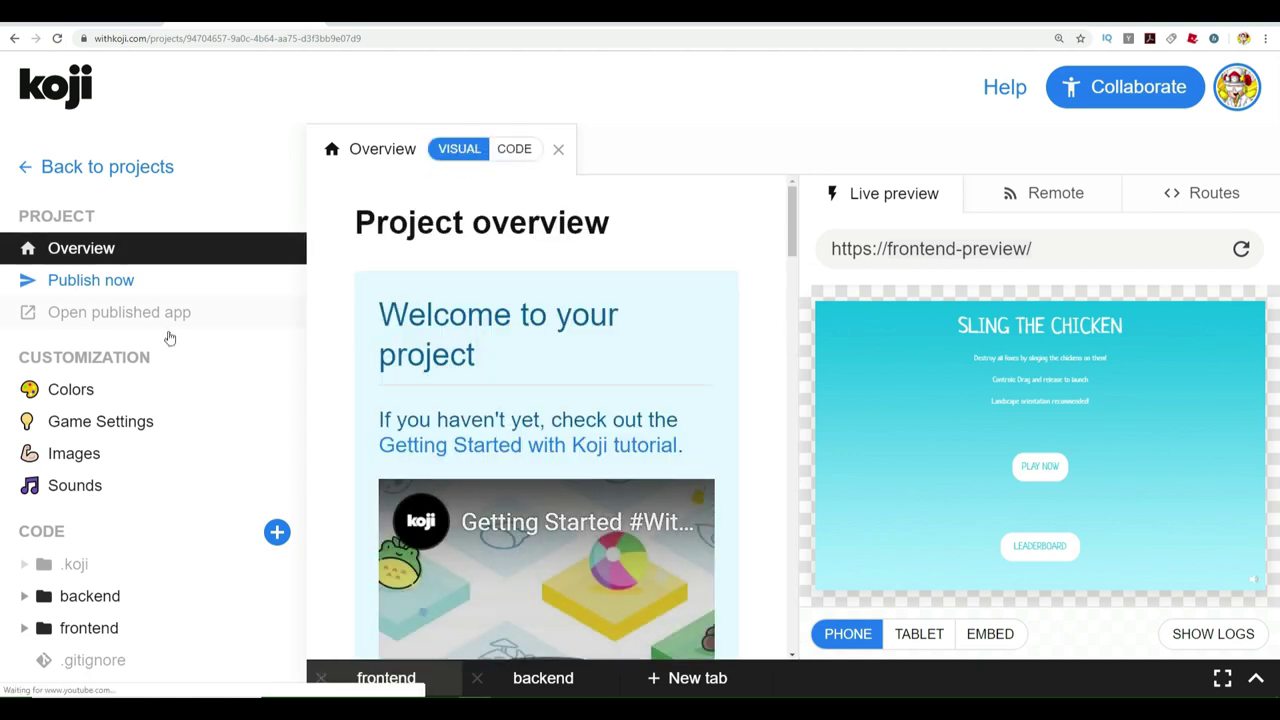
Look through the customizable game colors, including the Game Title Color
left_click(67, 390)
scroll(603, 345, "down", 4)
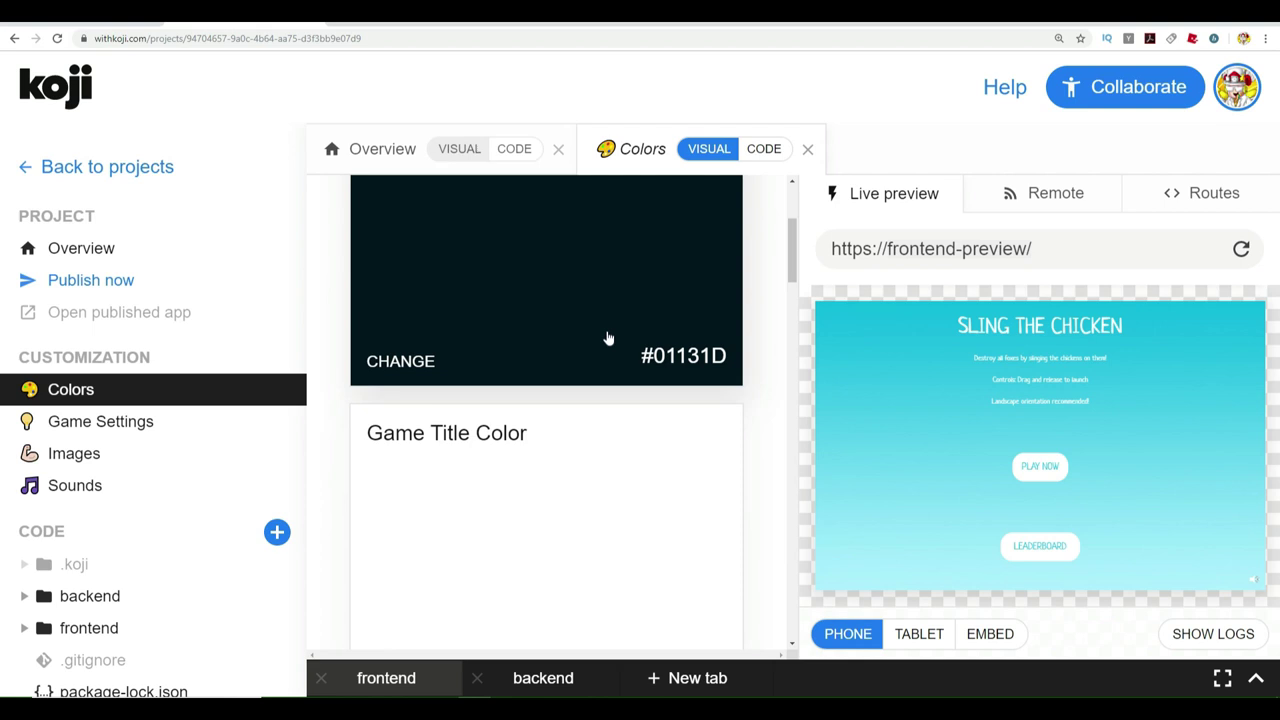
scroll(598, 353, "down", 2)
scroll(597, 351, "up", 4)
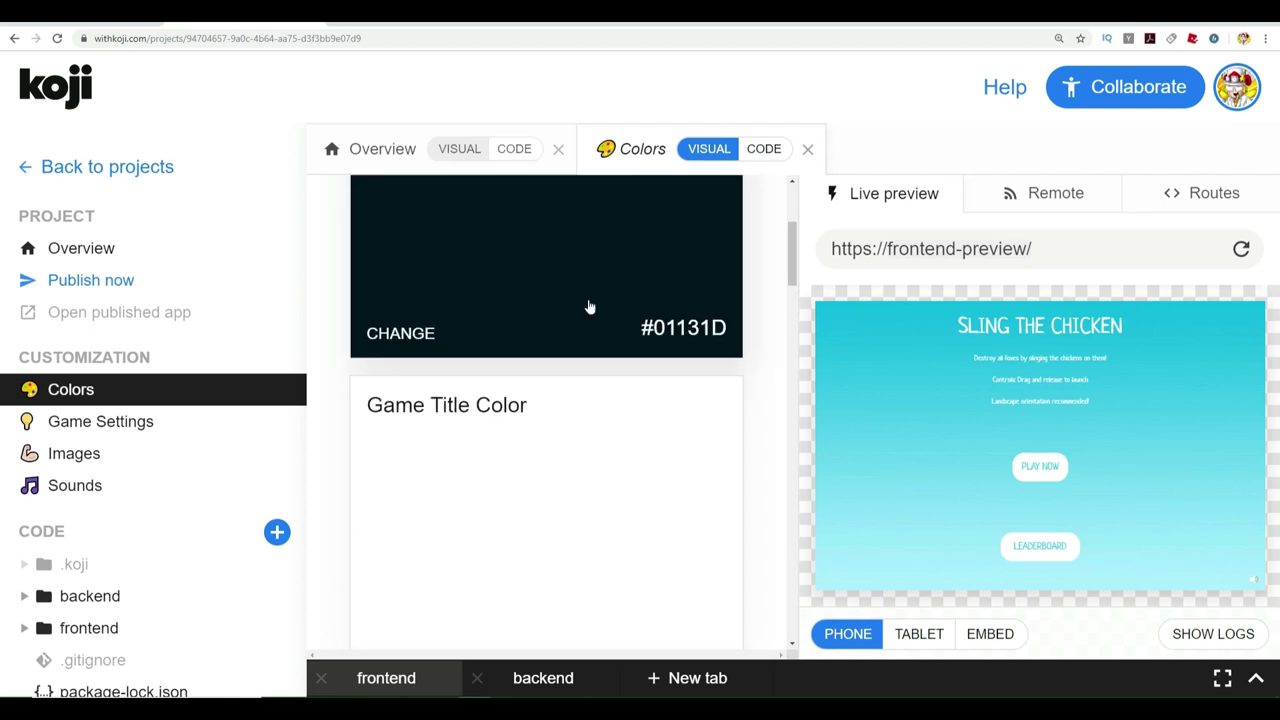
scroll(587, 307, "up", 3)
In the Game Settings, set the Game Over Text to "Game Over Man"
left_click(62, 426)
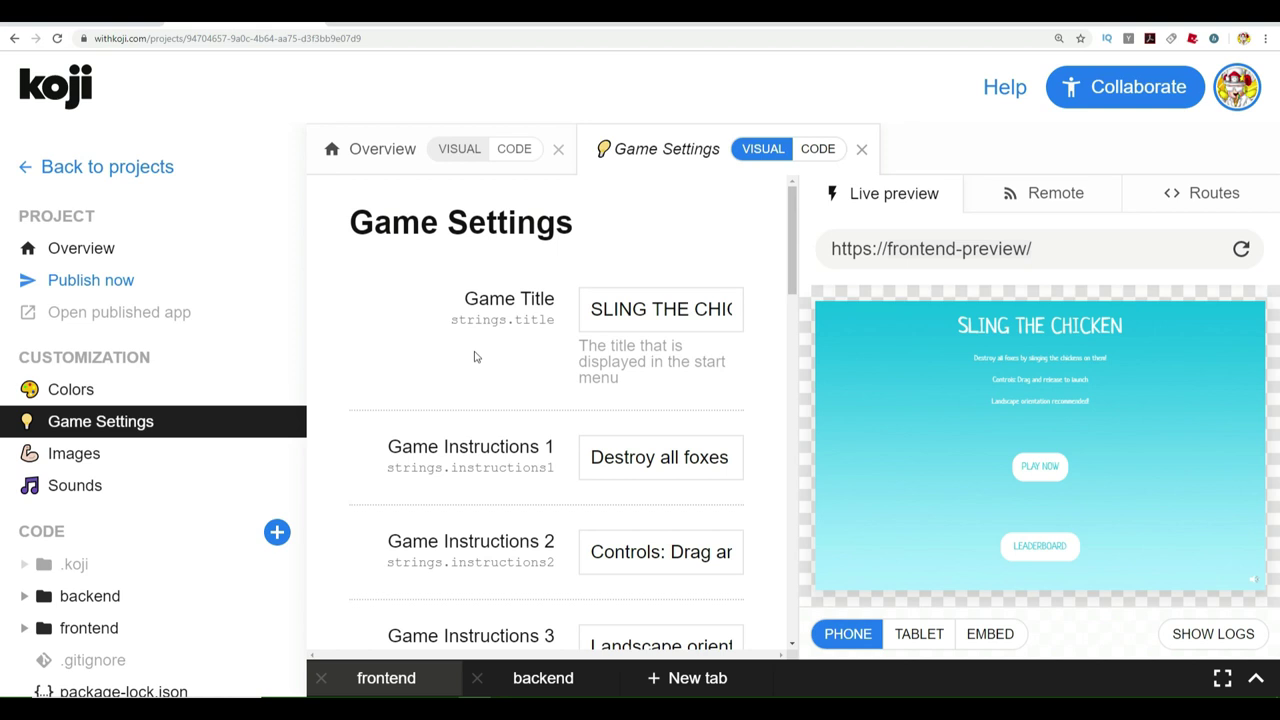
scroll(476, 360, "down", 8)
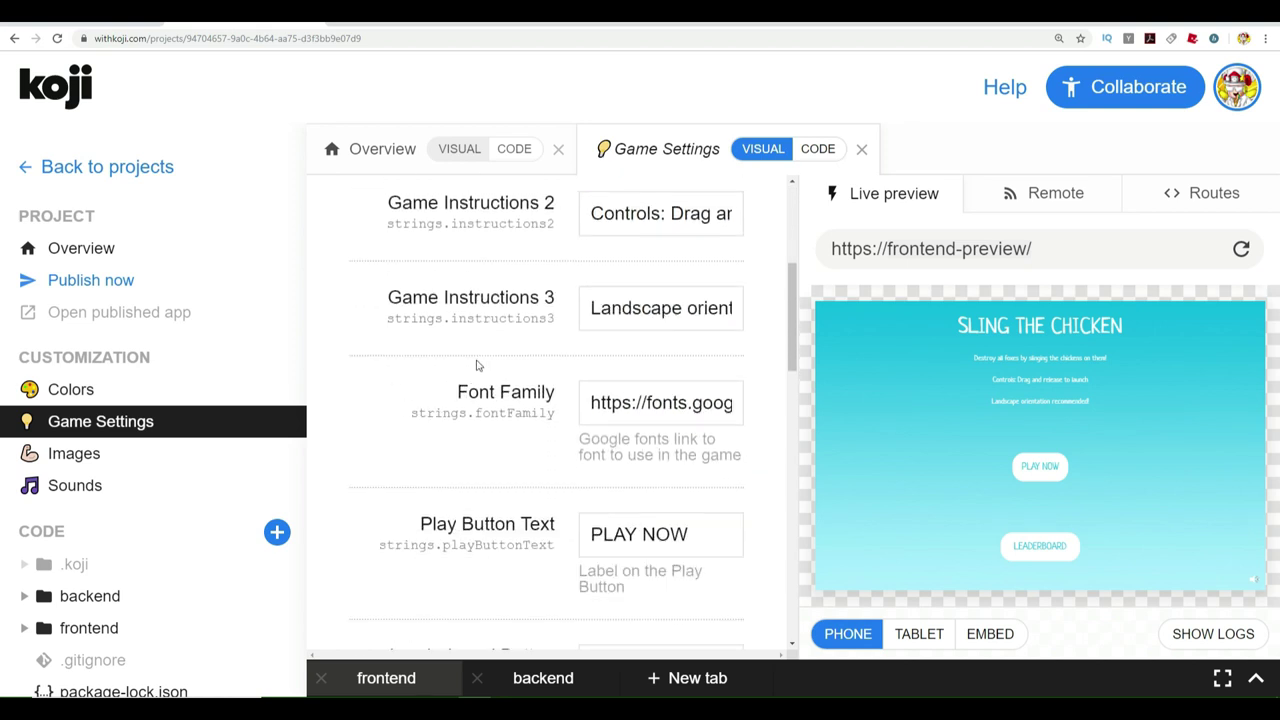
scroll(476, 365, "down", 2)
scroll(476, 365, "up", 1)
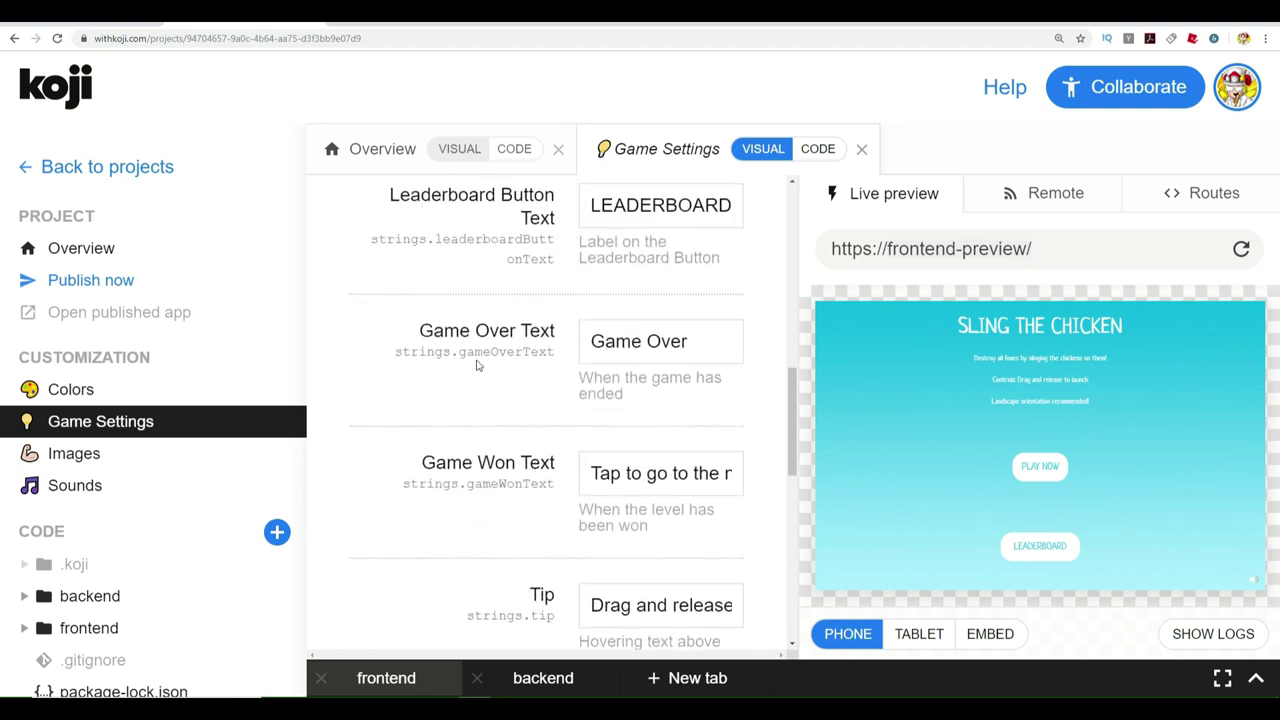
left_click_drag(696, 342, 590, 342)
left_click(696, 344)
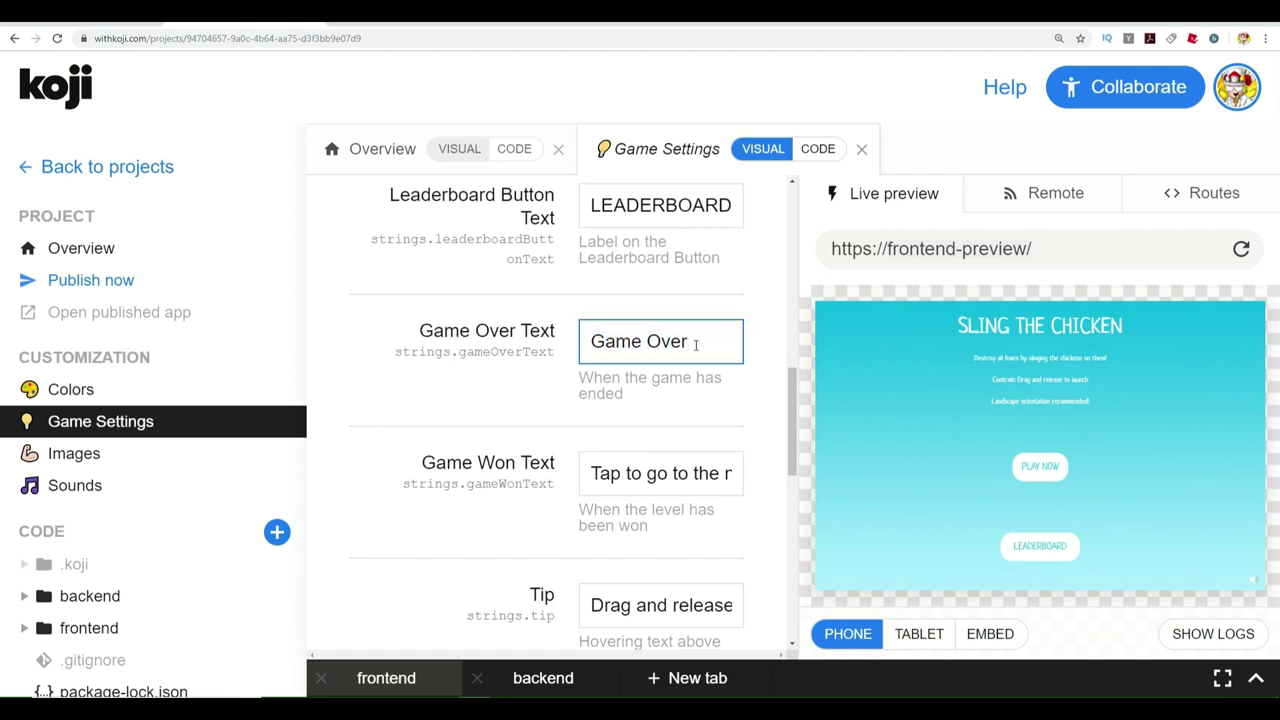
type("Man")
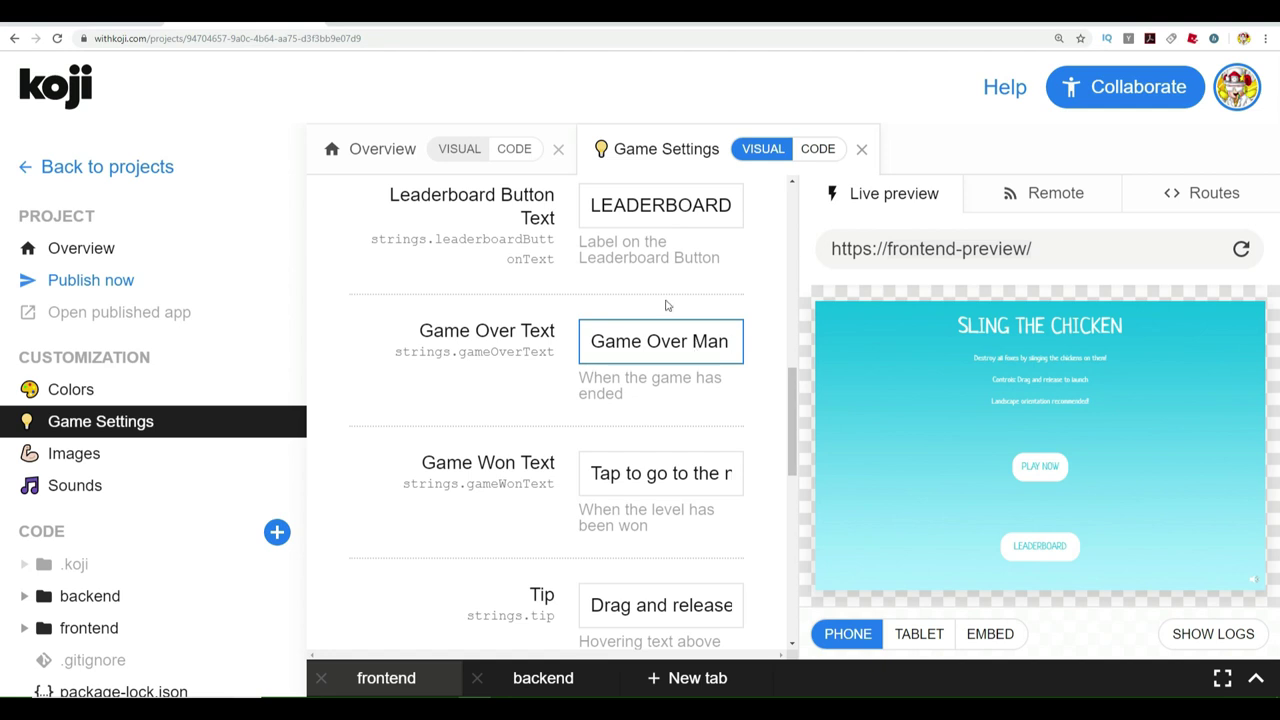
Review the remaining game settings, including Game Won Text, Tip, Max Lives, Score Gain, RandomizeLevels, Enable Cursor and Enable E-Mail Input
scroll(625, 420, "down", 3)
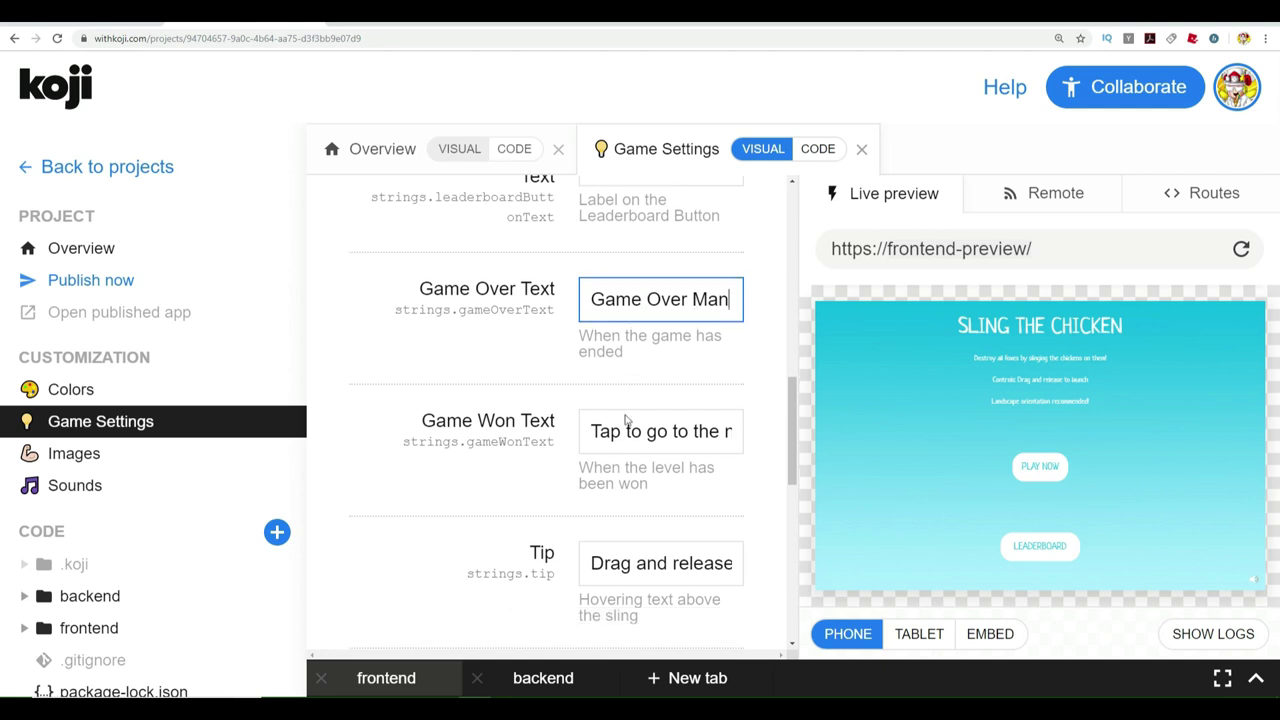
scroll(621, 471, "down", 2)
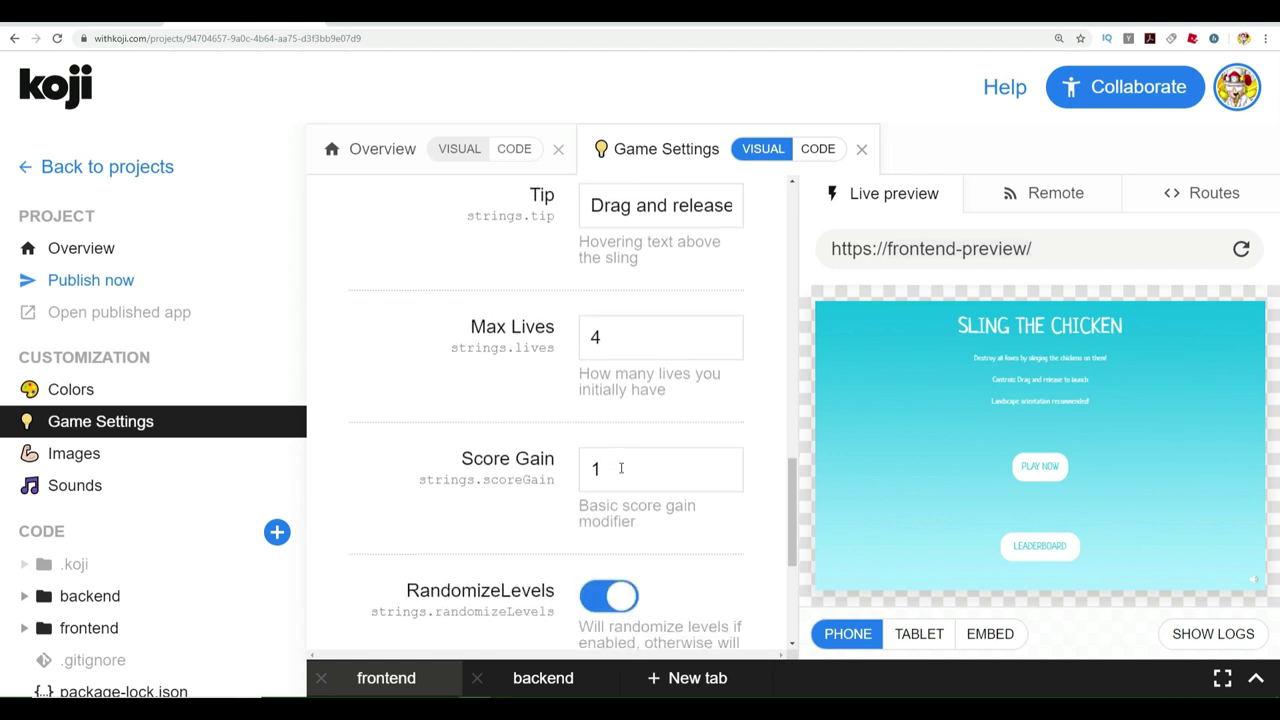
left_click(614, 341)
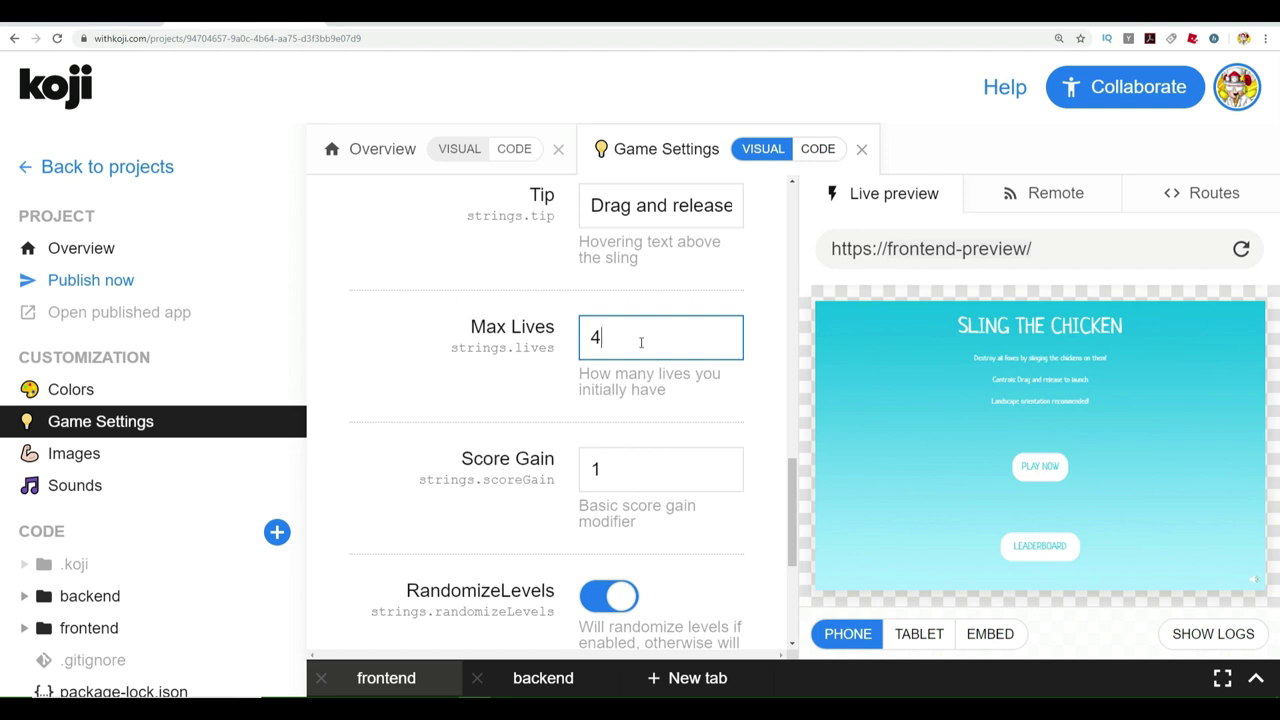
scroll(640, 342, "down", 4)
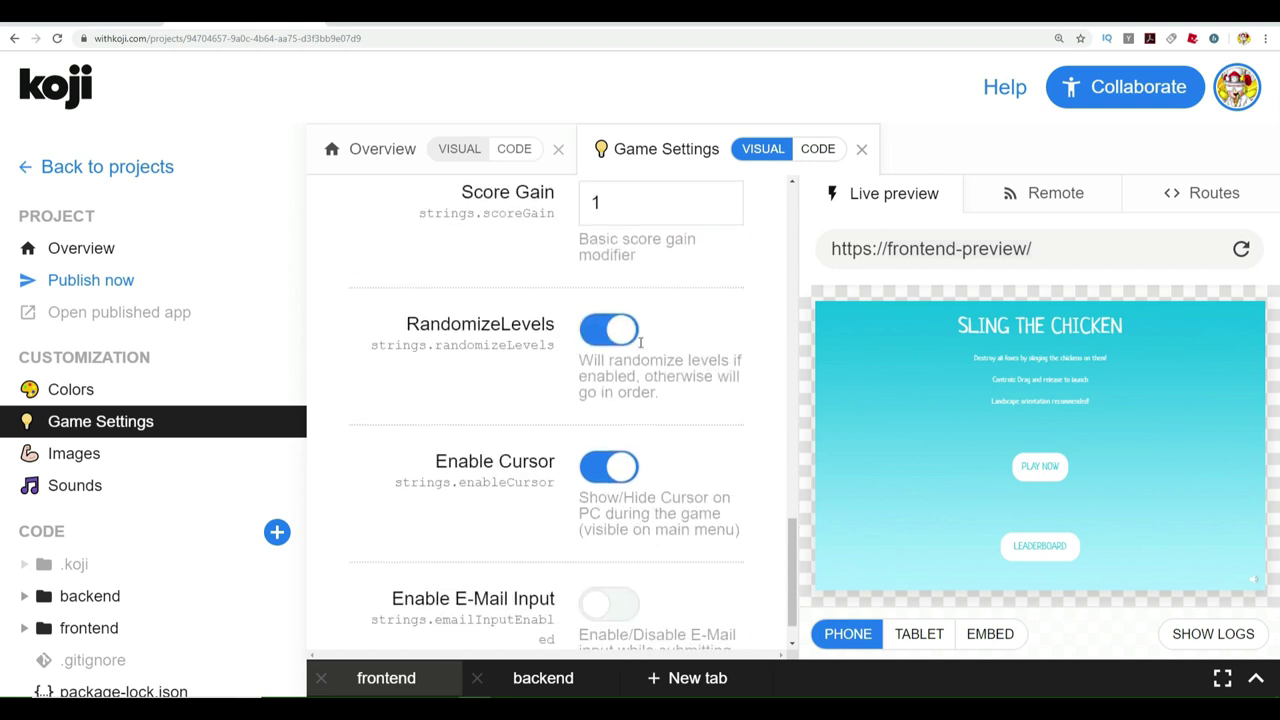
scroll(643, 344, "down", 1)
scroll(625, 400, "up", 1)
scroll(600, 527, "down", 1)
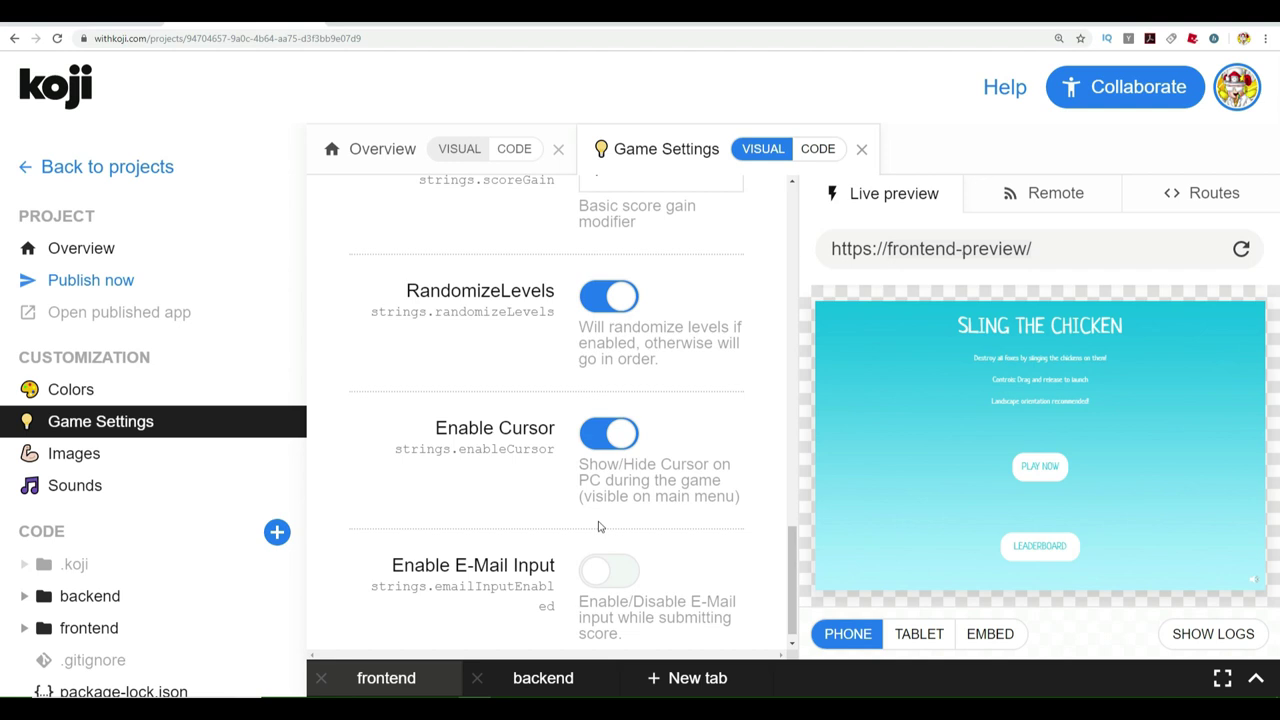
scroll(600, 527, "down", 1)
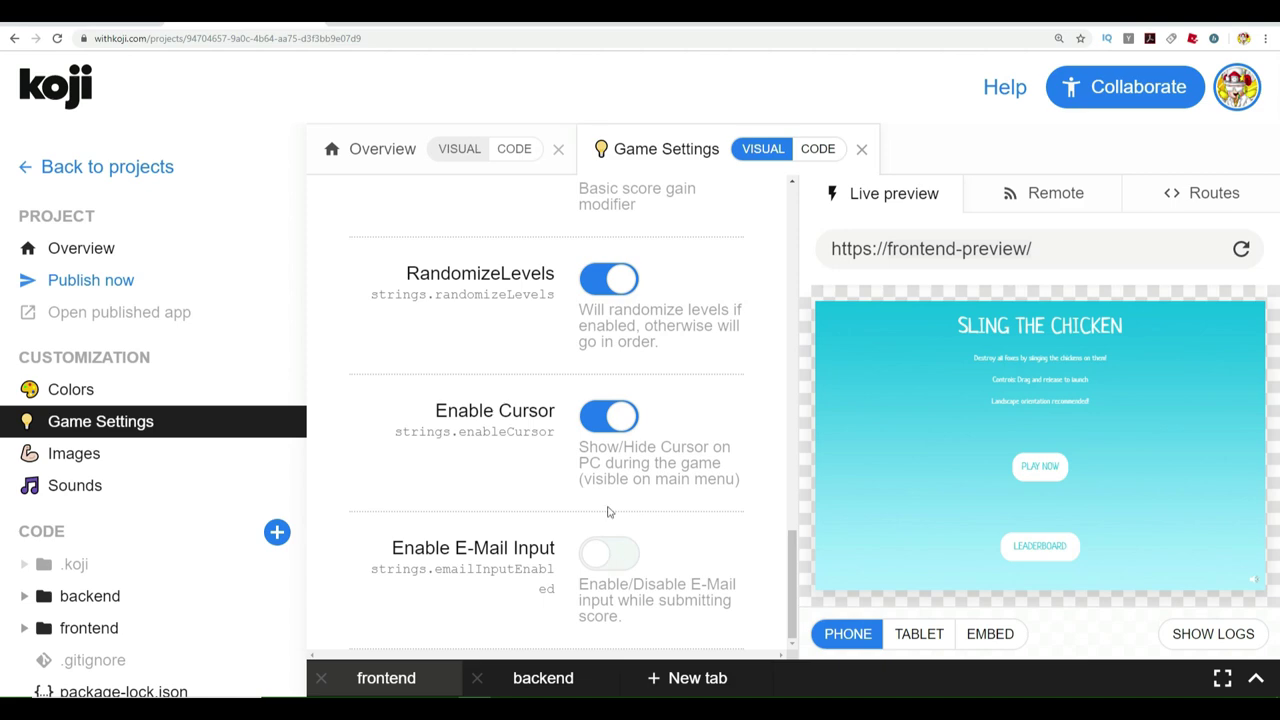
scroll(478, 272, "up", 12)
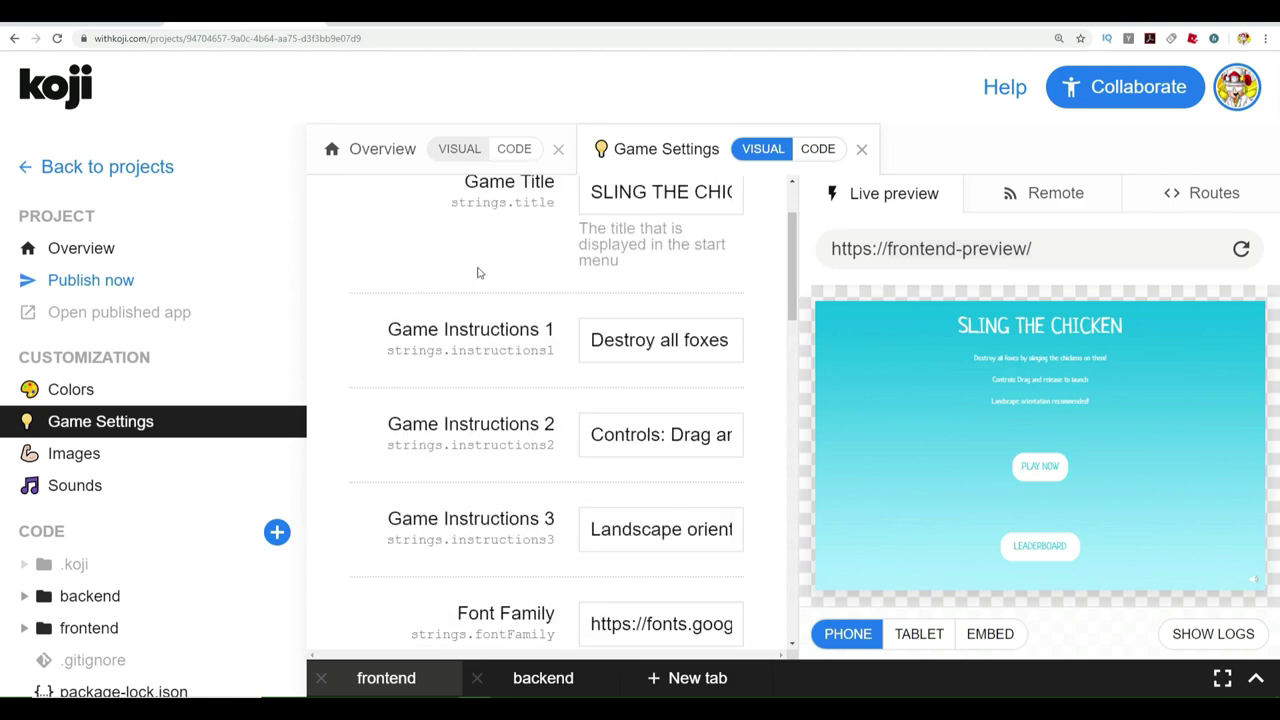
scroll(478, 265, "up", 2)
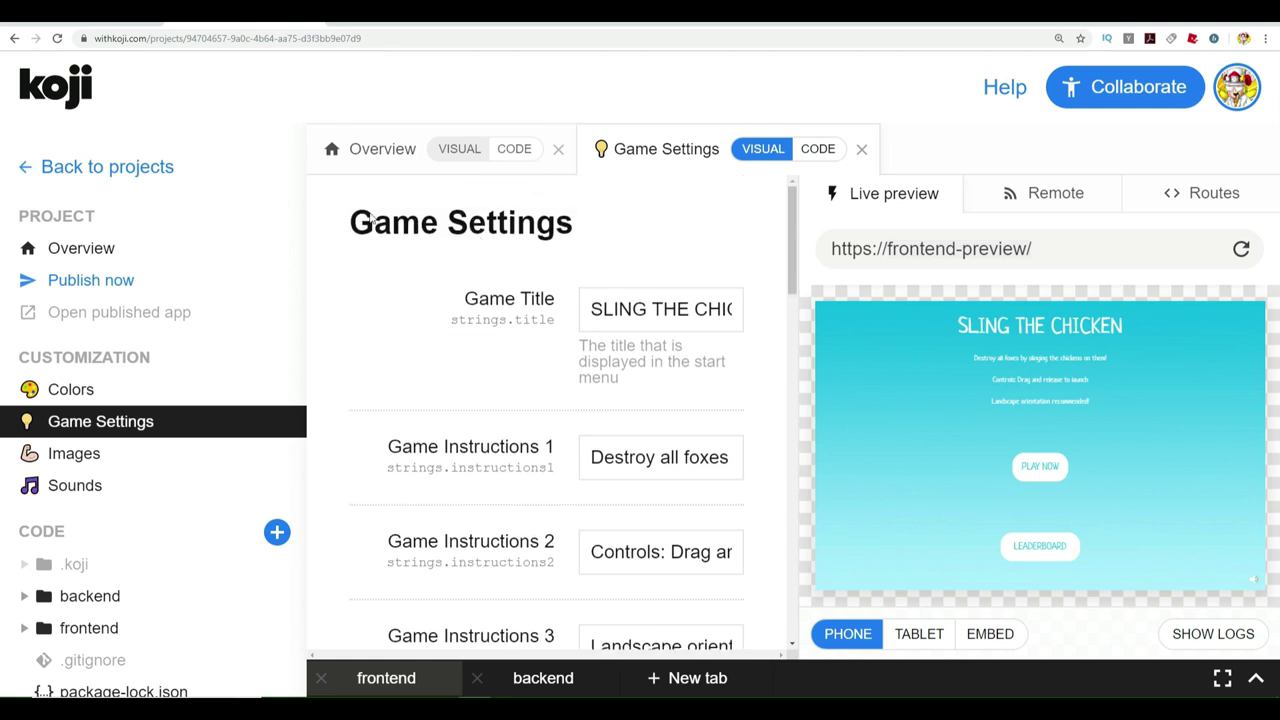
In the Images customization, replace the Life Icon with the deeterYEET picture from the Emotes folder and save it
left_click(55, 455)
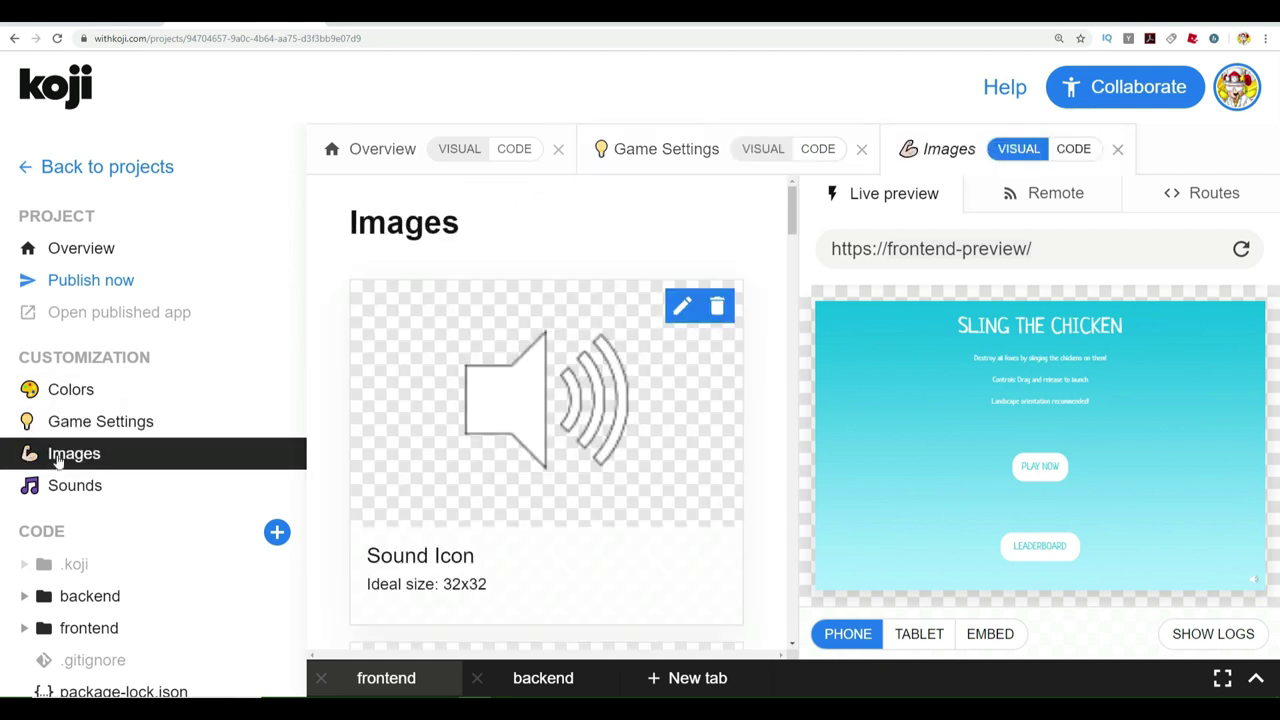
scroll(517, 375, "down", 3)
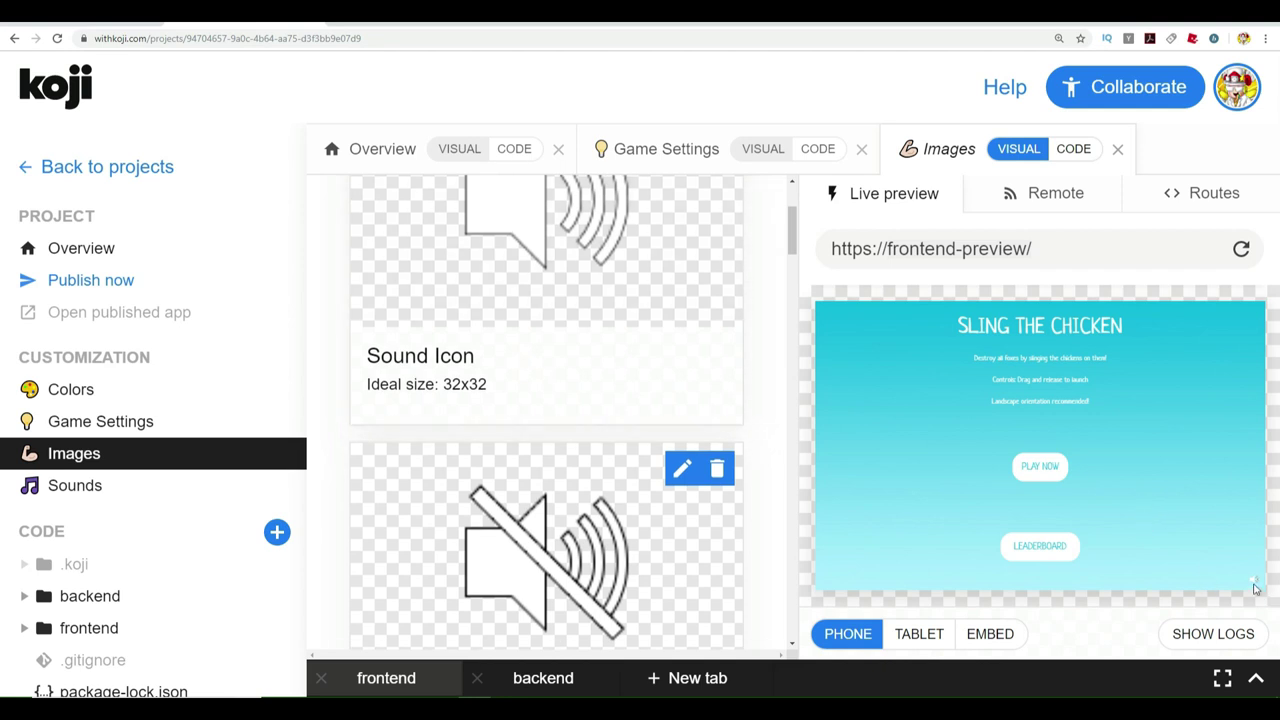
scroll(523, 423, "up", 3)
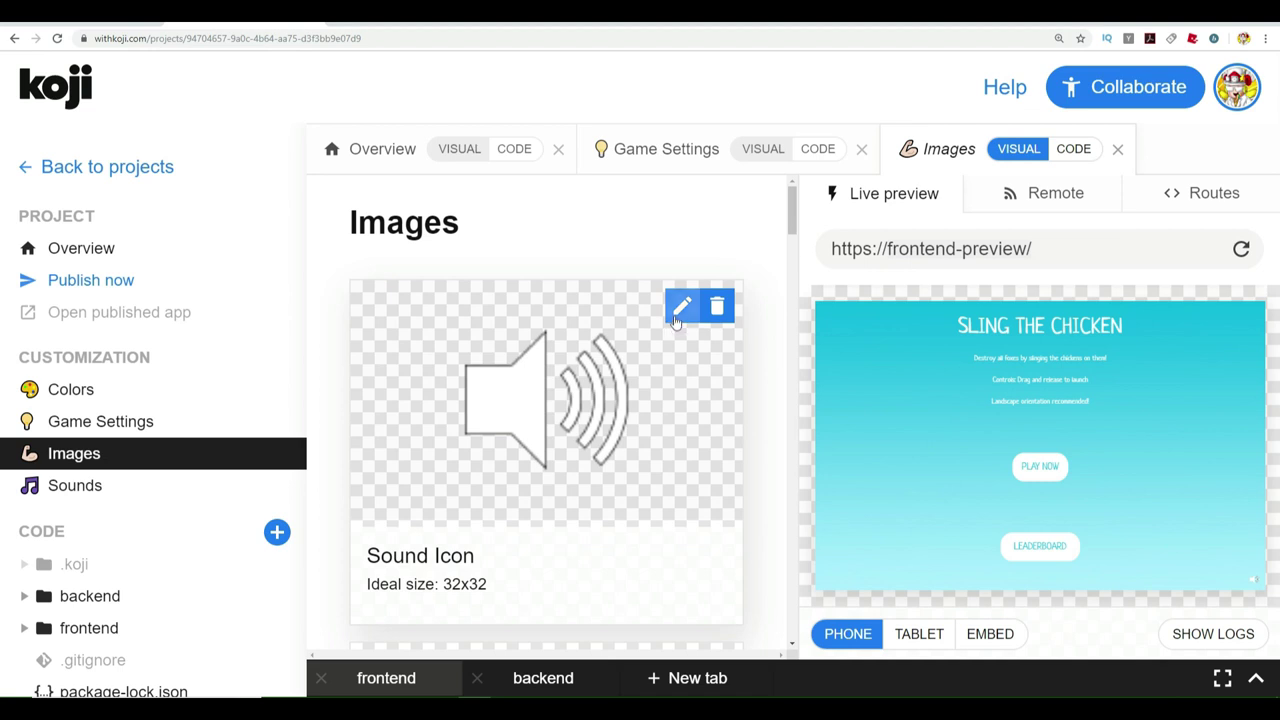
scroll(547, 384, "down", 6)
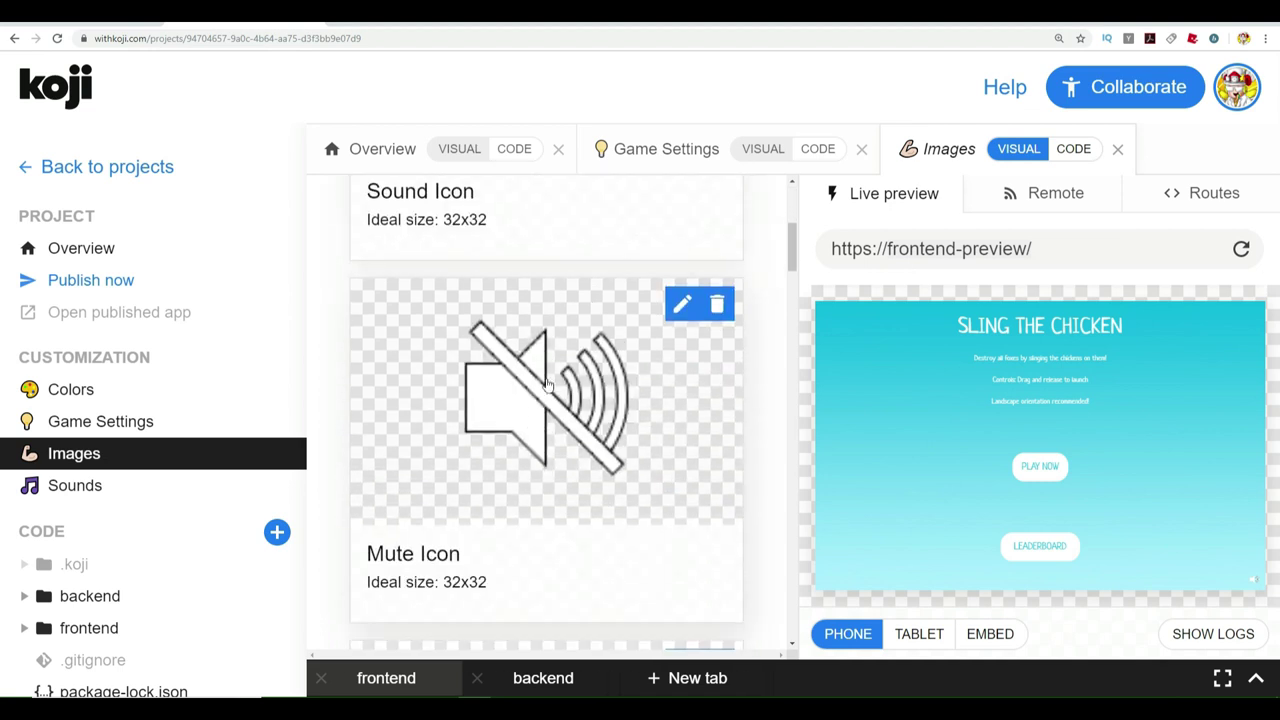
scroll(547, 384, "down", 1)
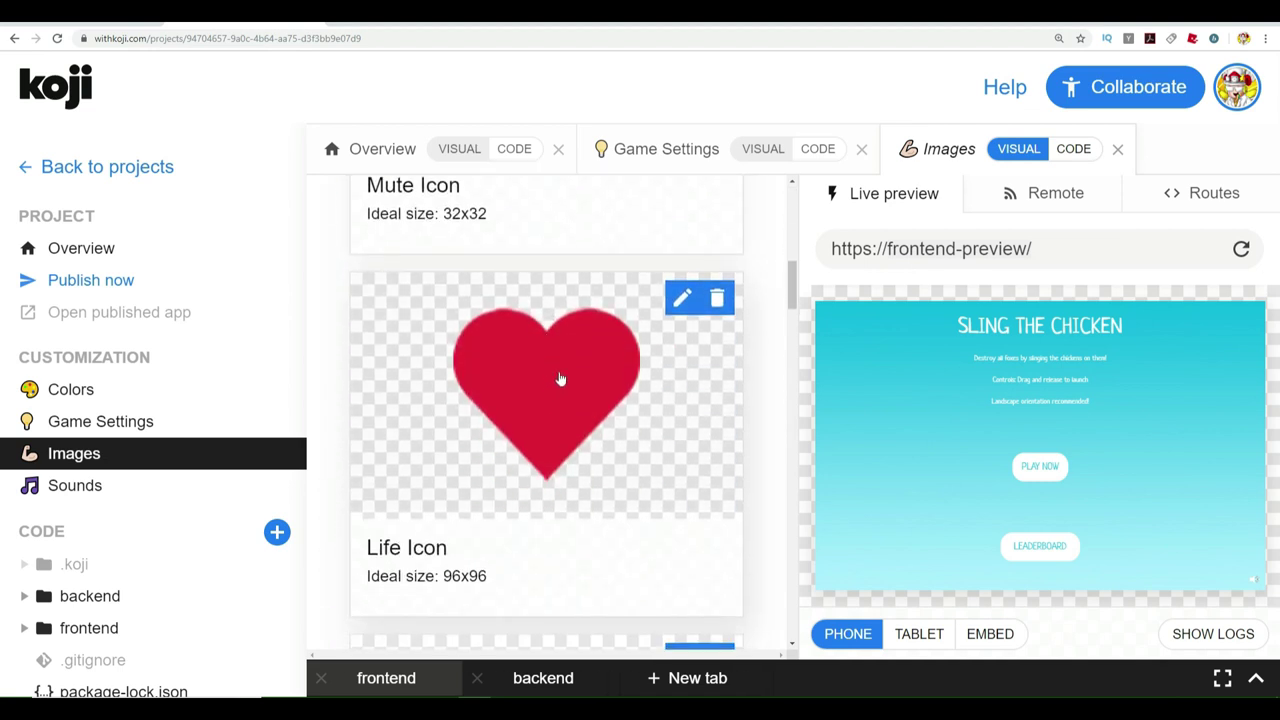
left_click(682, 299)
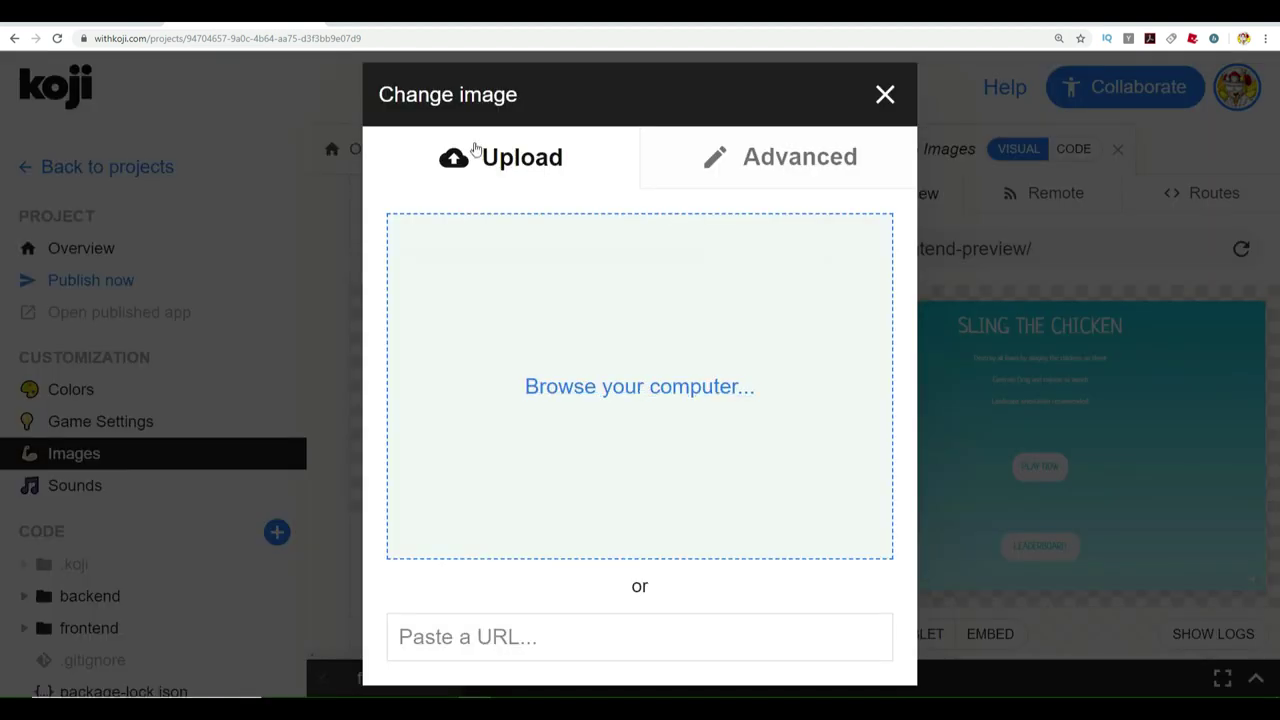
left_click(622, 387)
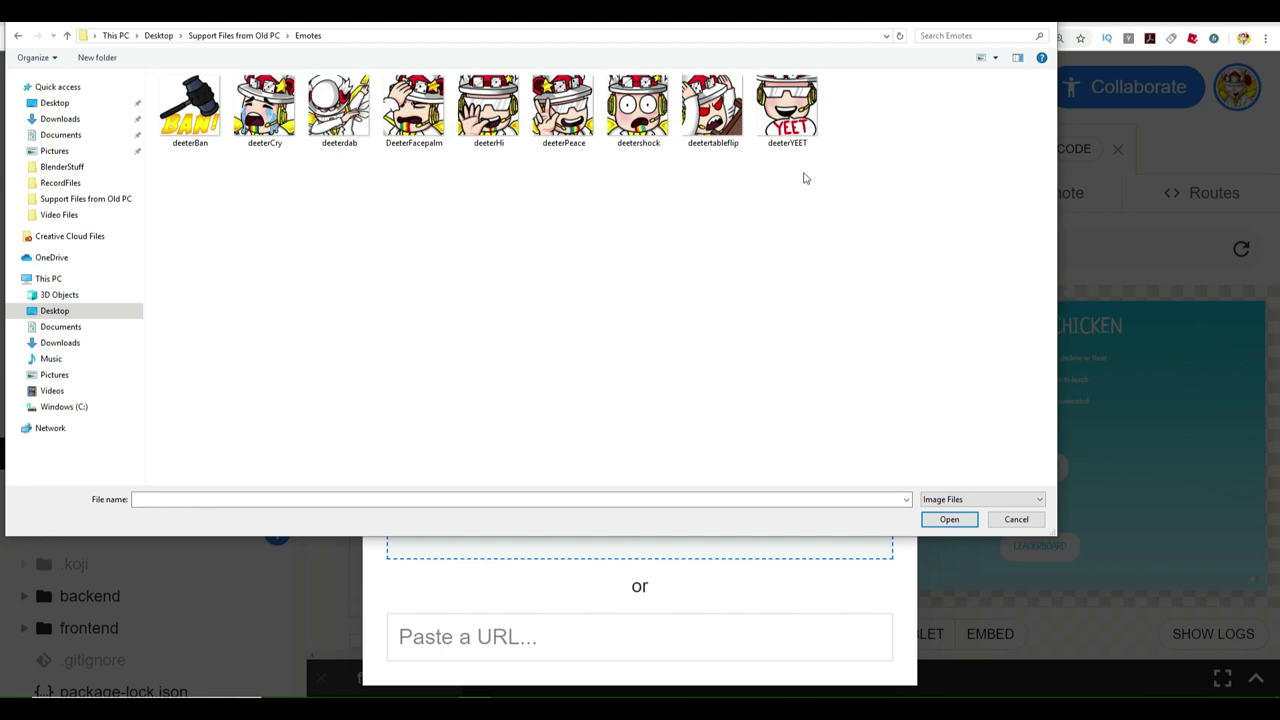
double_click(800, 122)
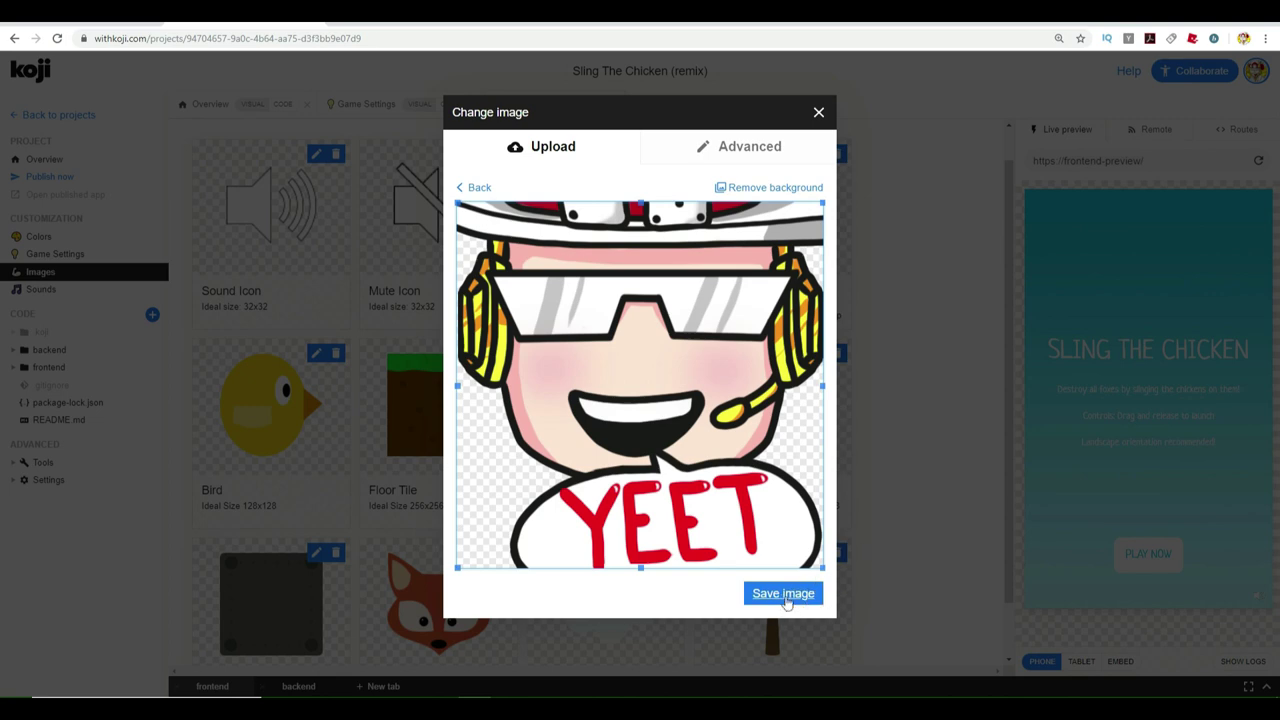
left_click(787, 600)
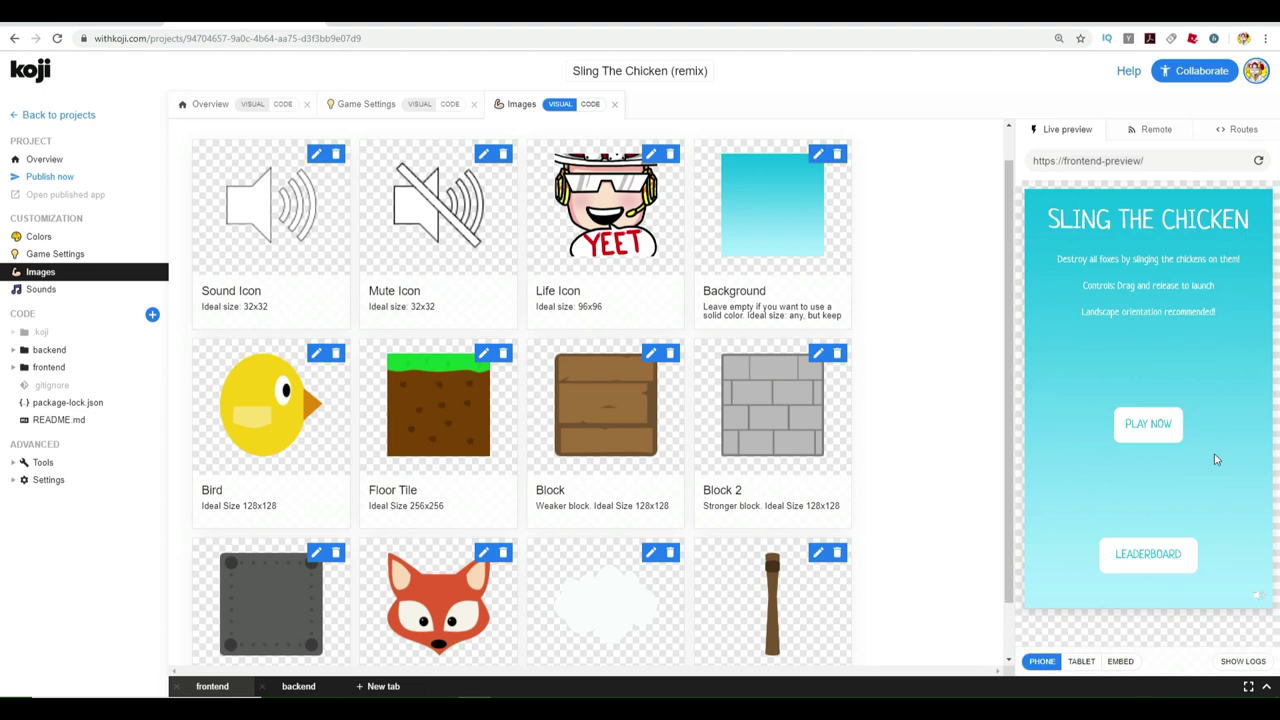
Replace the Background image with the red-to-yellow polygon picture from the Pictures folder, keeping the full crop, and save it
left_click(820, 157)
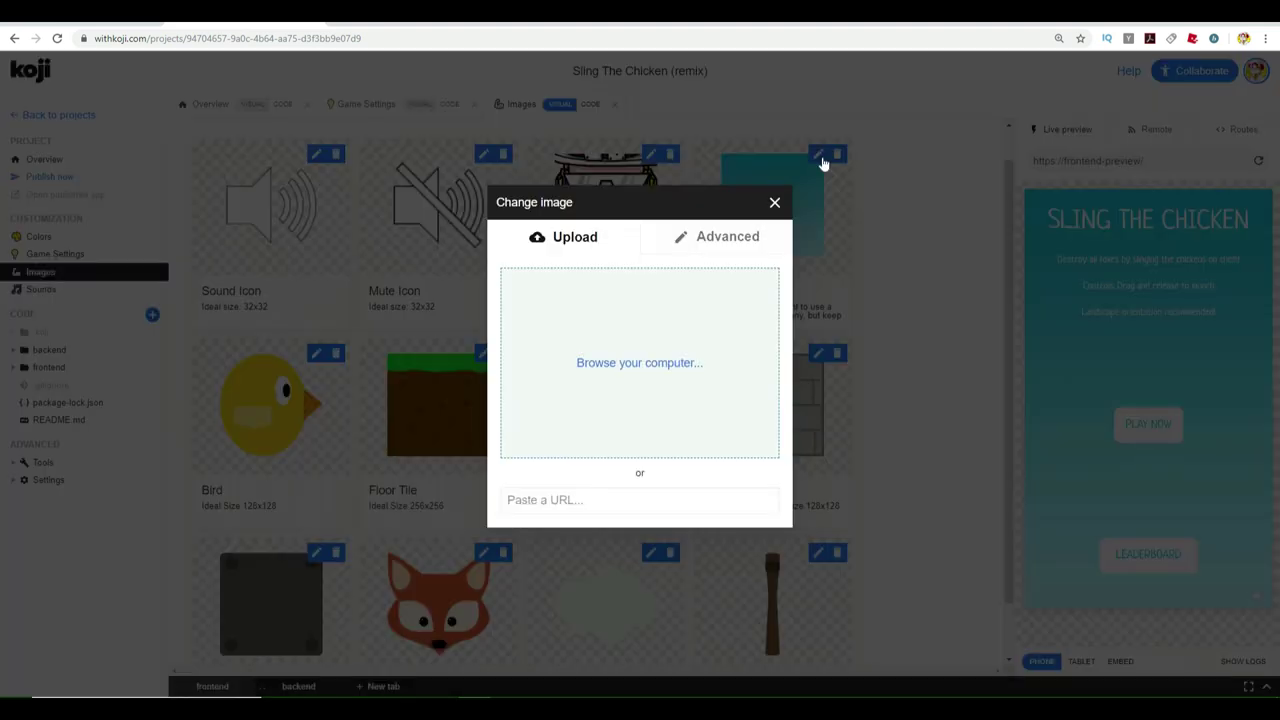
left_click(594, 365)
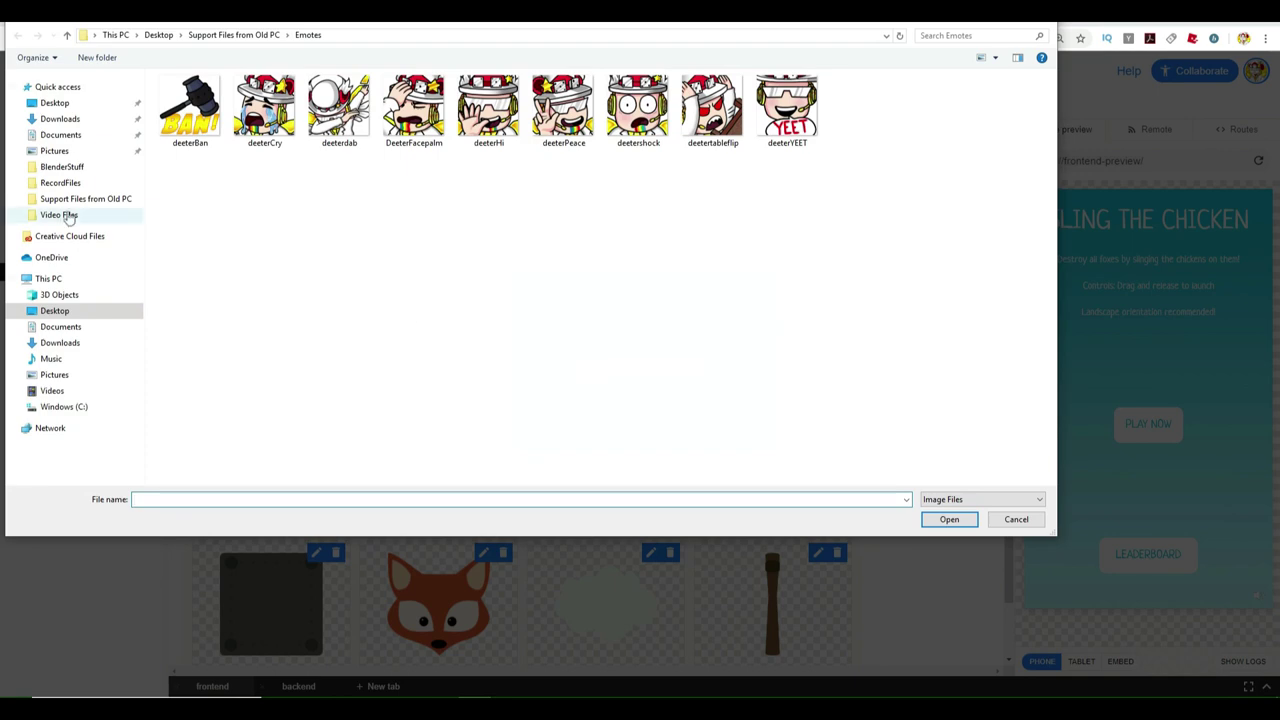
left_click(50, 151)
scroll(600, 280, "down", 10)
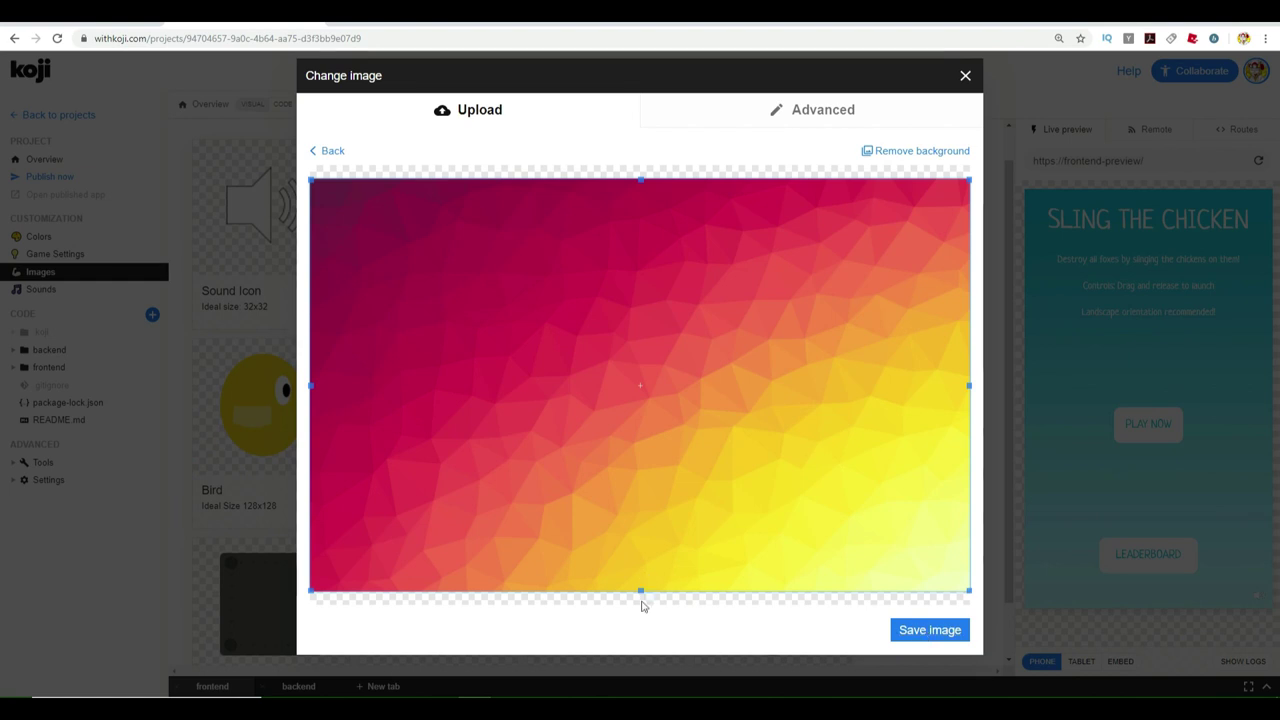
mouse_move(968, 592)
left_mouse_down()
mouse_move(706, 402)
mouse_move(968, 592)
left_mouse_up()
left_click(929, 640)
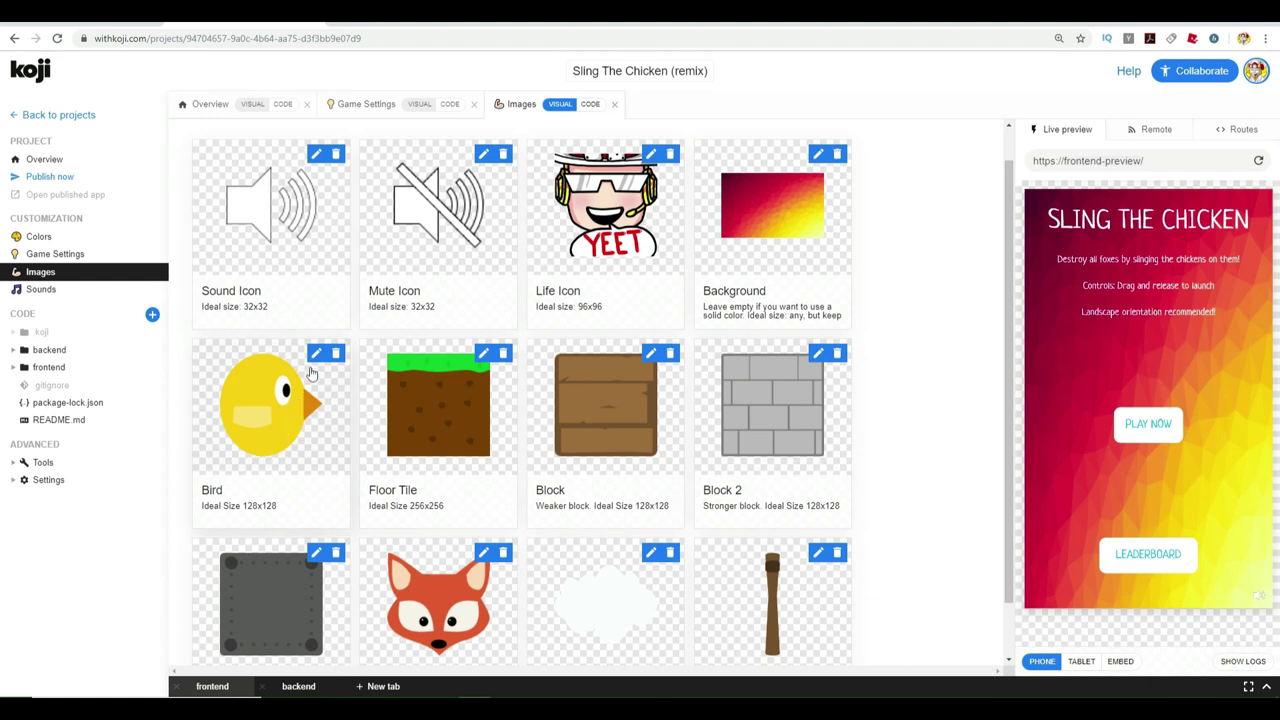
Replace the Bird image with the Sideways Head picture, crop it closely around the head, and save it
left_click(316, 354)
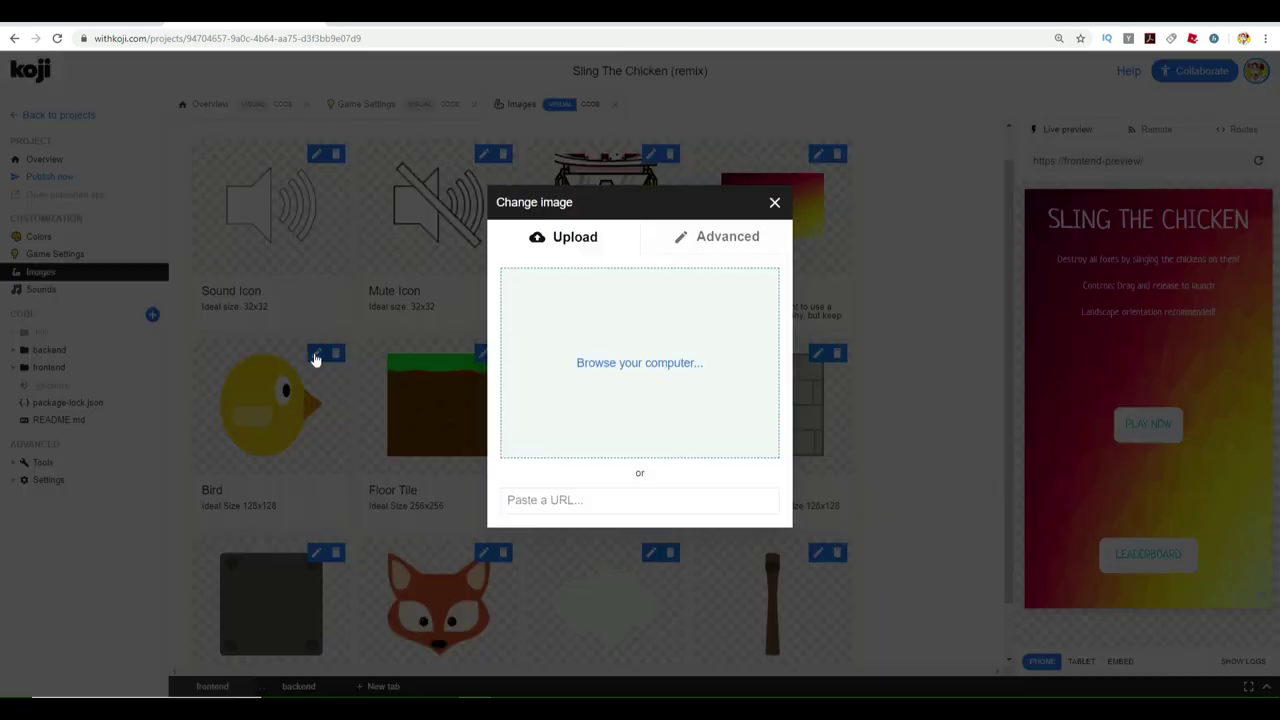
left_click(598, 372)
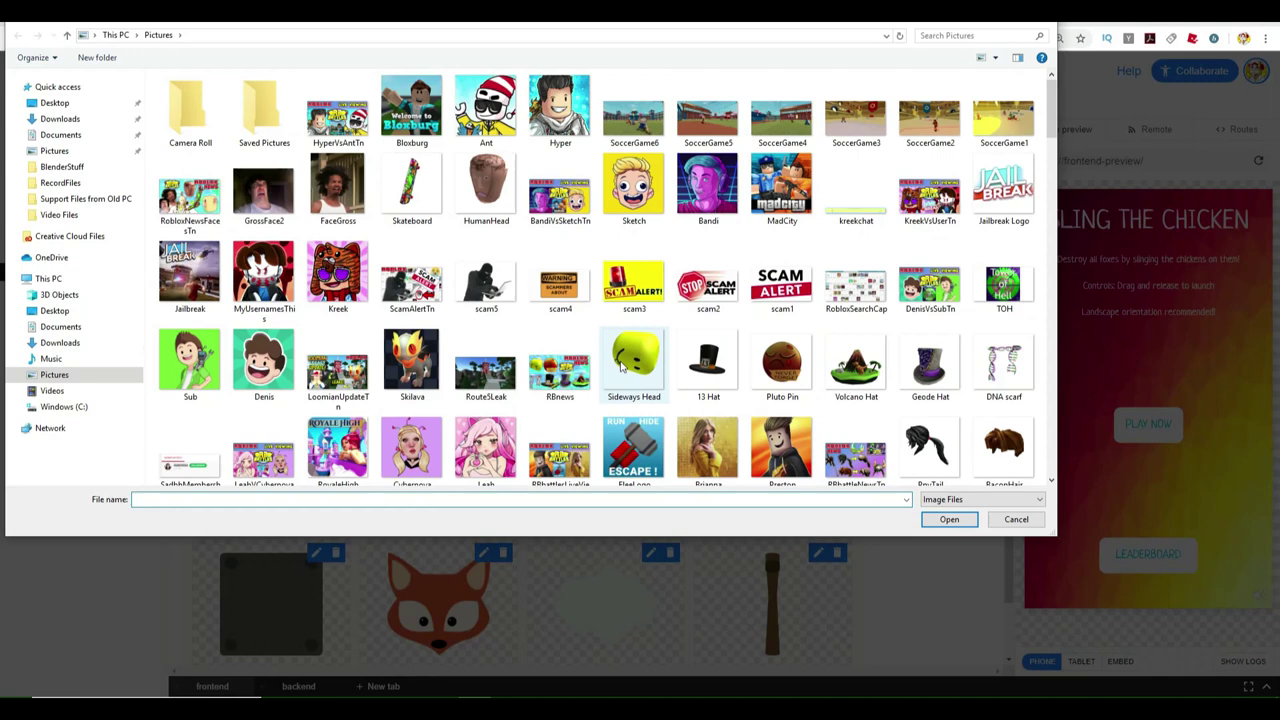
double_click(623, 368)
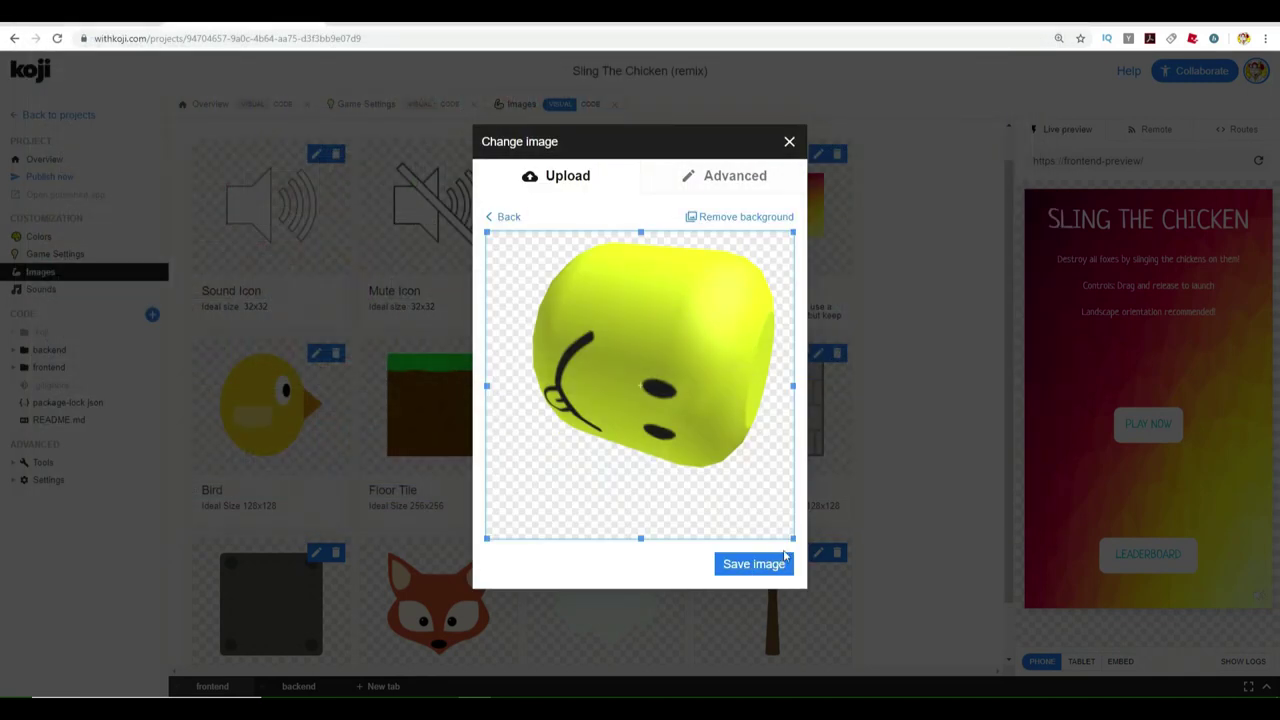
left_click_drag(790, 536, 765, 509)
left_click_drag(566, 450, 642, 449)
left_click_drag(516, 509, 540, 479)
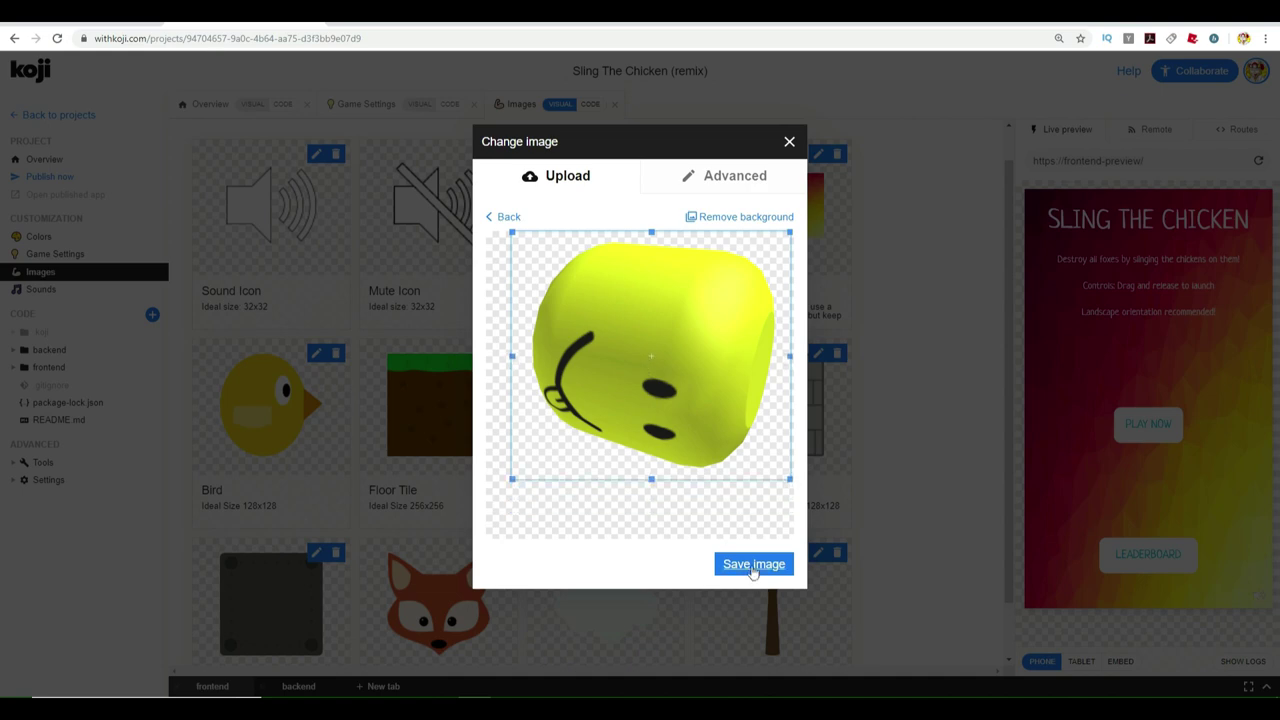
left_click(754, 565)
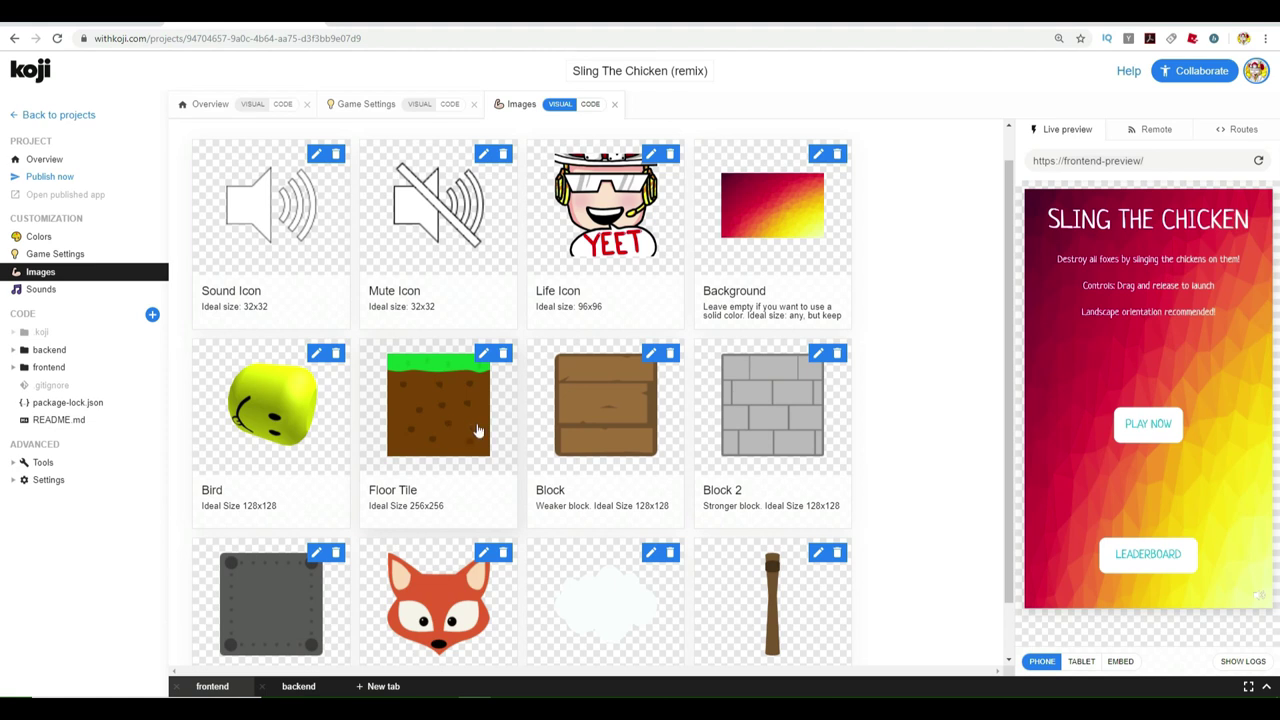
Replace the Enemy image with the deetershock picture from the Emotes folder in Support Files from Old PC, and save it
scroll(455, 428, "down", 1)
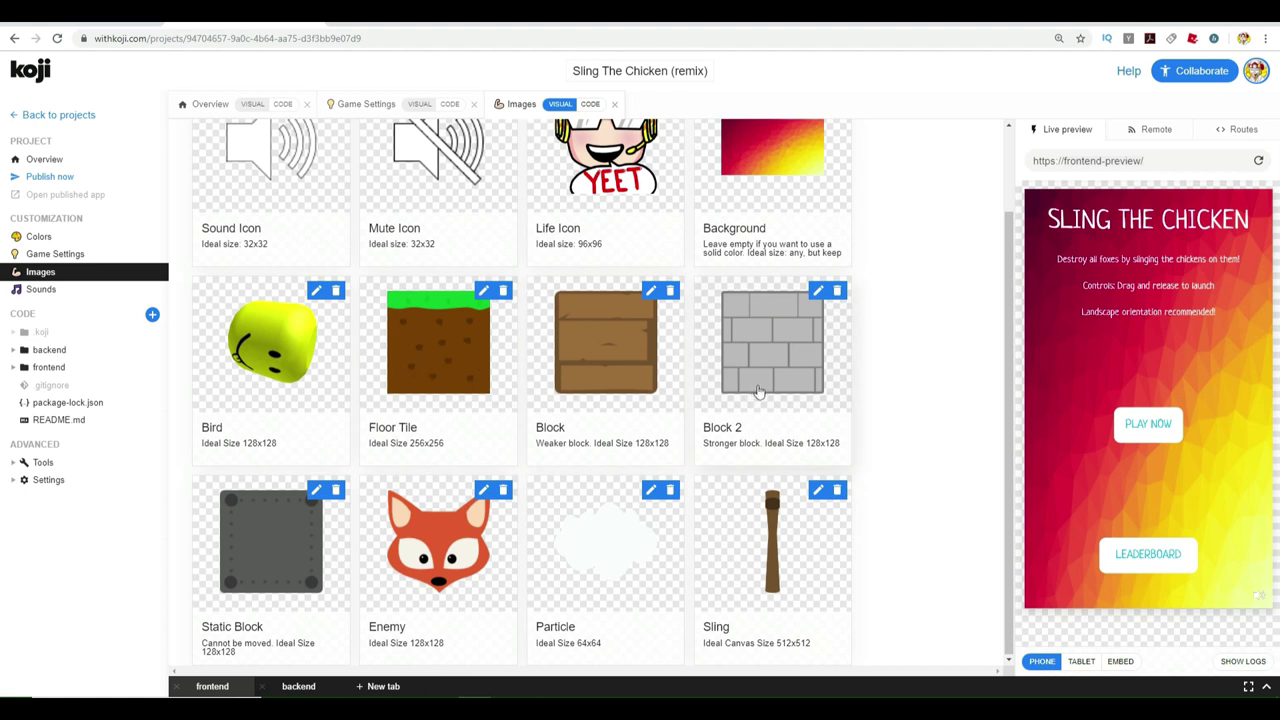
left_click(484, 492)
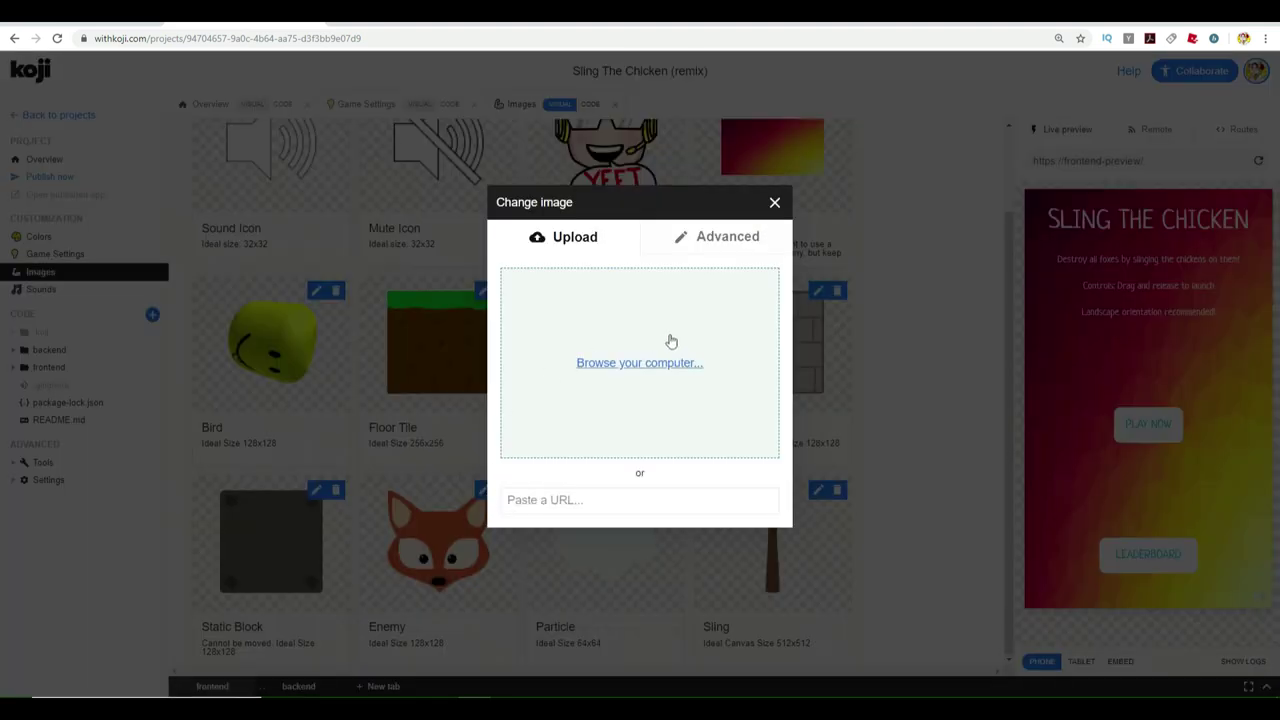
left_click(640, 364)
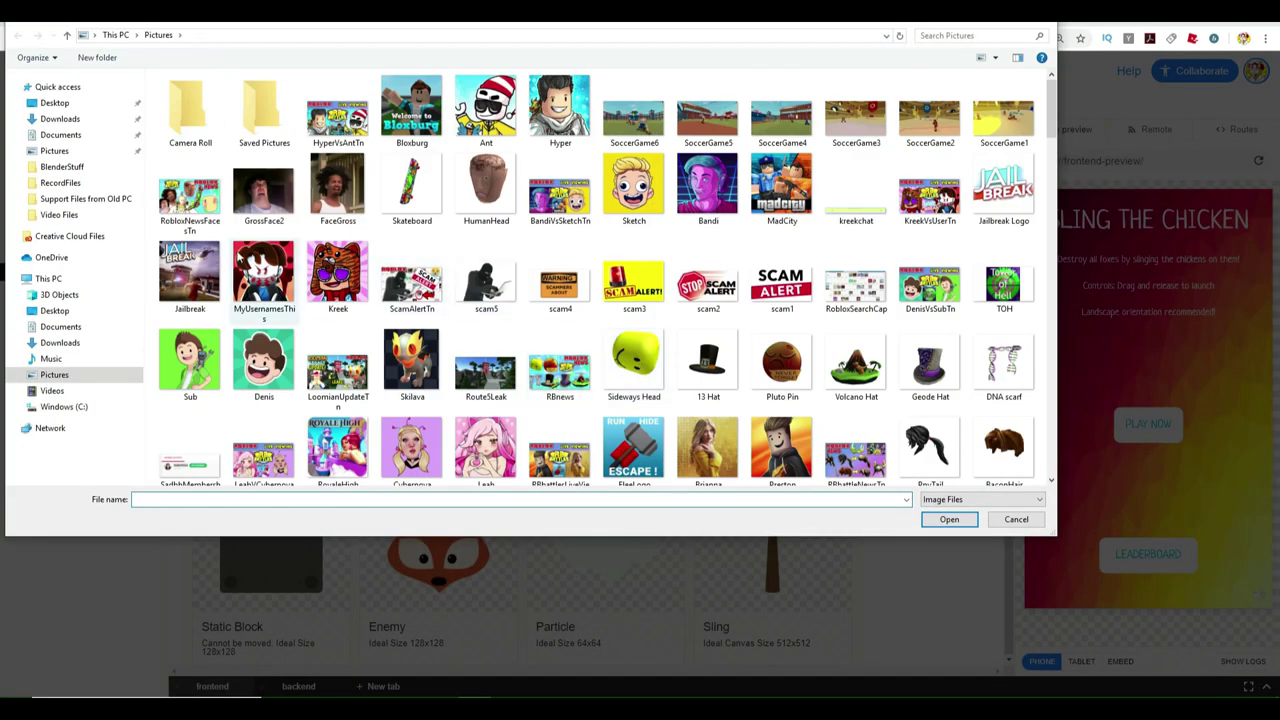
left_click(85, 198)
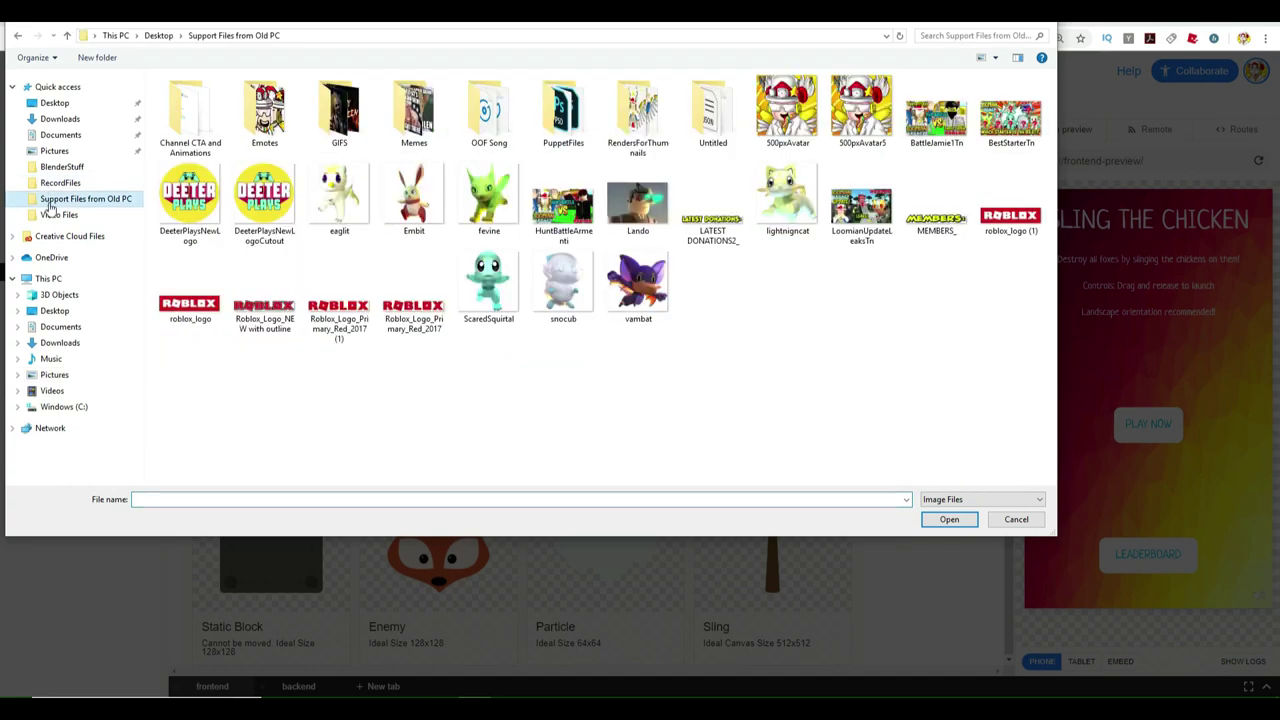
double_click(191, 114)
left_click(634, 106)
double_click(634, 106)
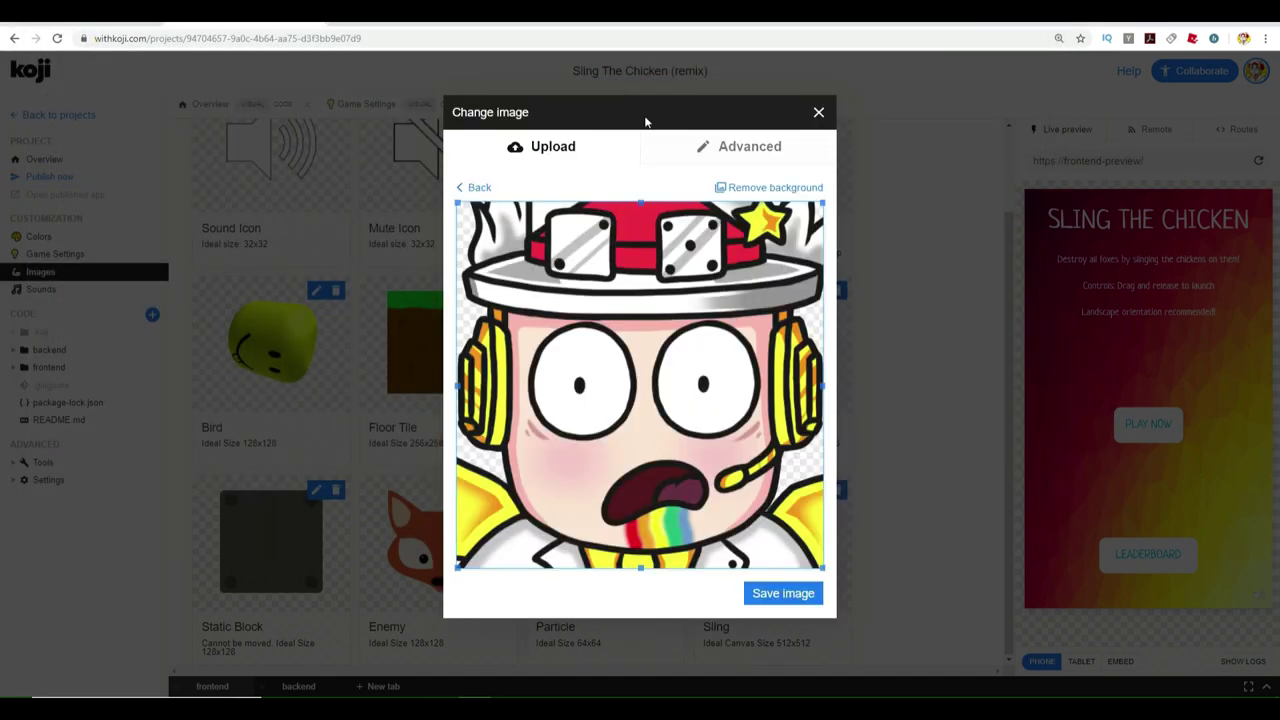
left_click(770, 594)
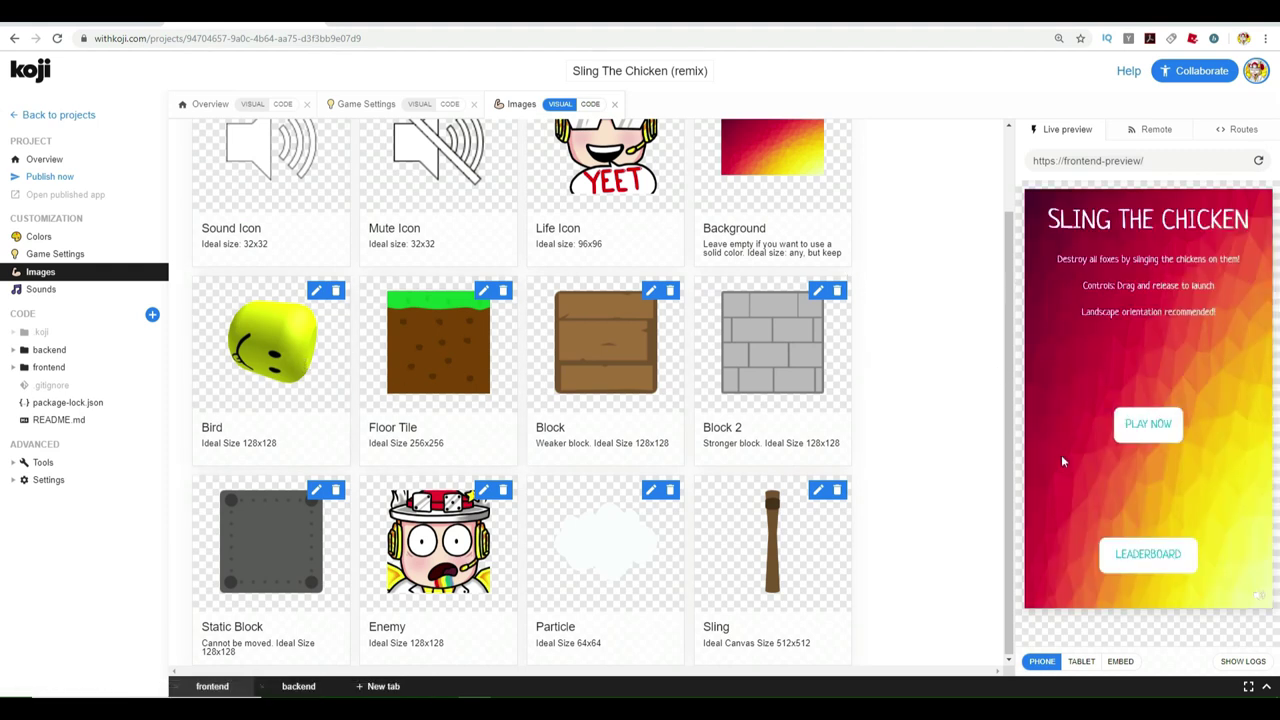
Start the game in the live preview and launch the bird from the sling to test the new images
left_click(1160, 432)
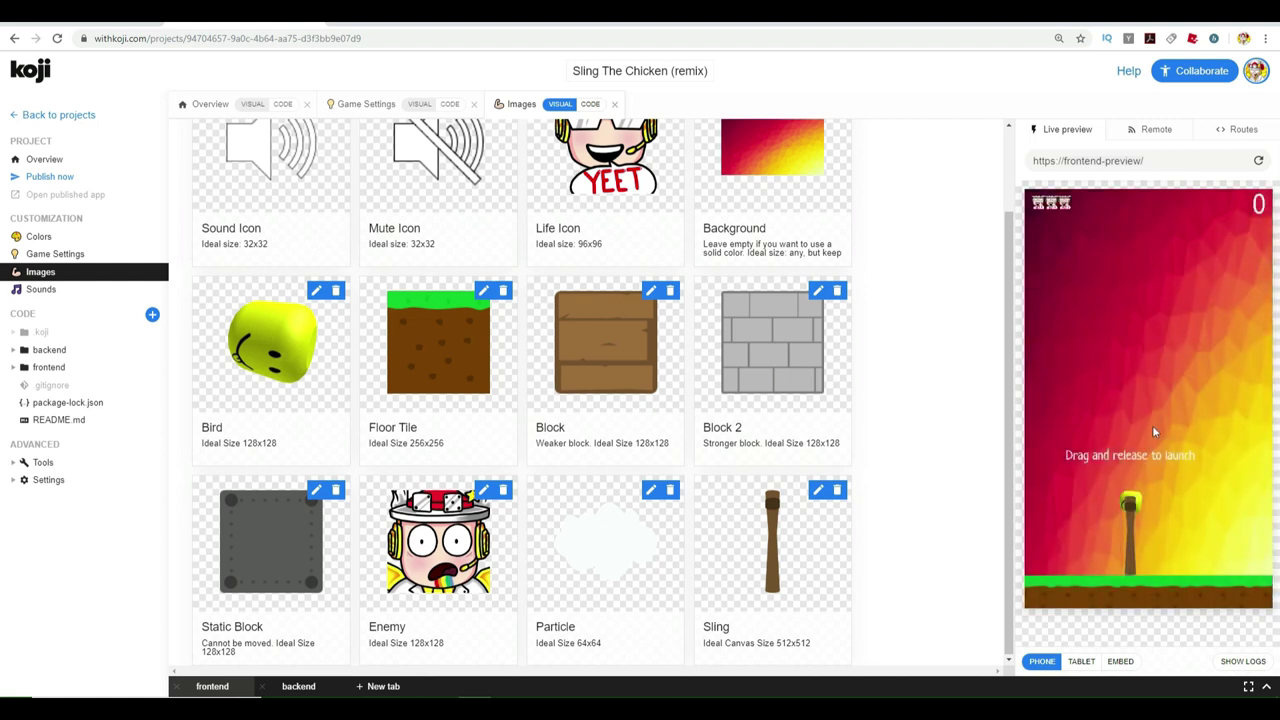
left_click_drag(1127, 507, 1086, 554)
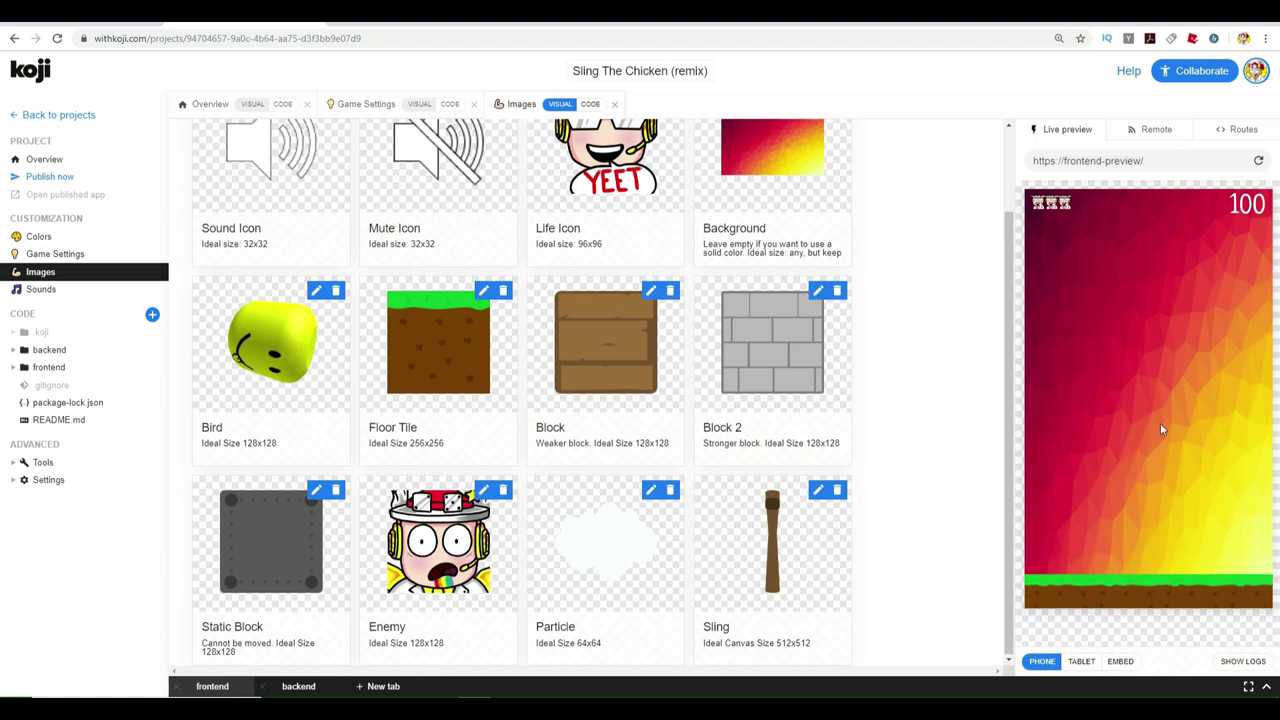
scroll(948, 430, "up", 2)
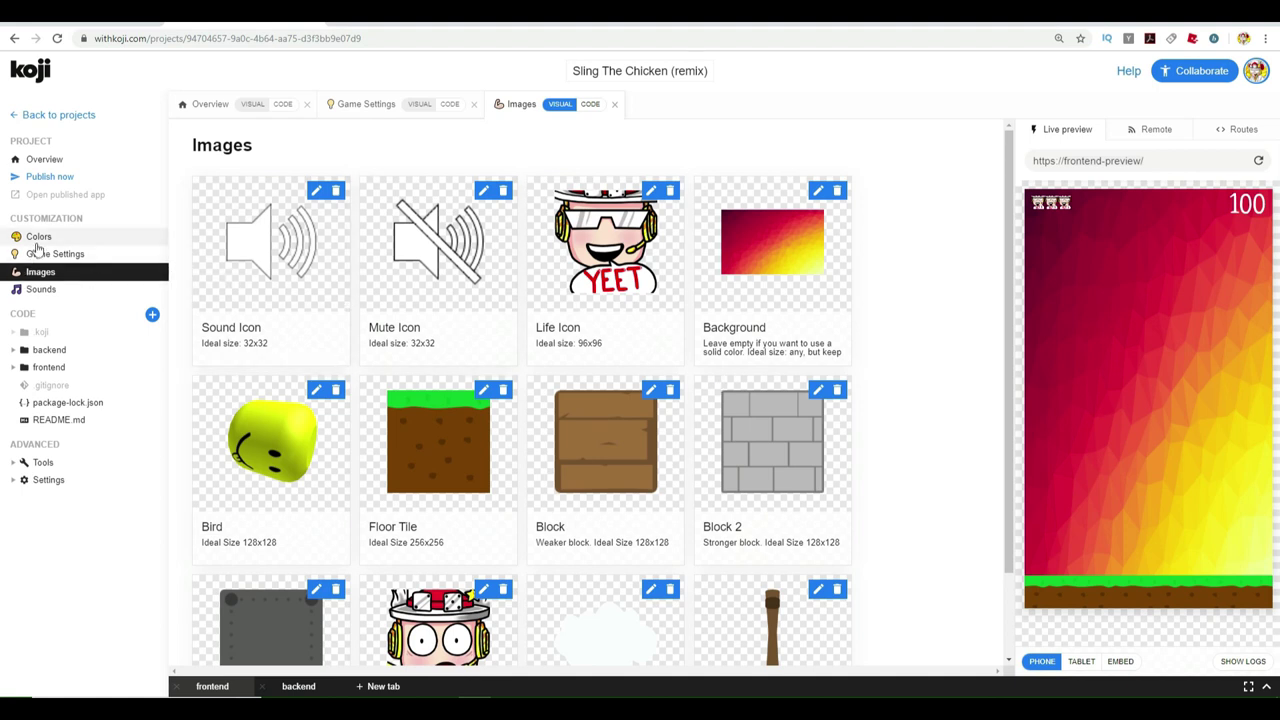
Review the Sounds customization and the code behind the Images customization, returning to the visual view of Images
left_click(38, 290)
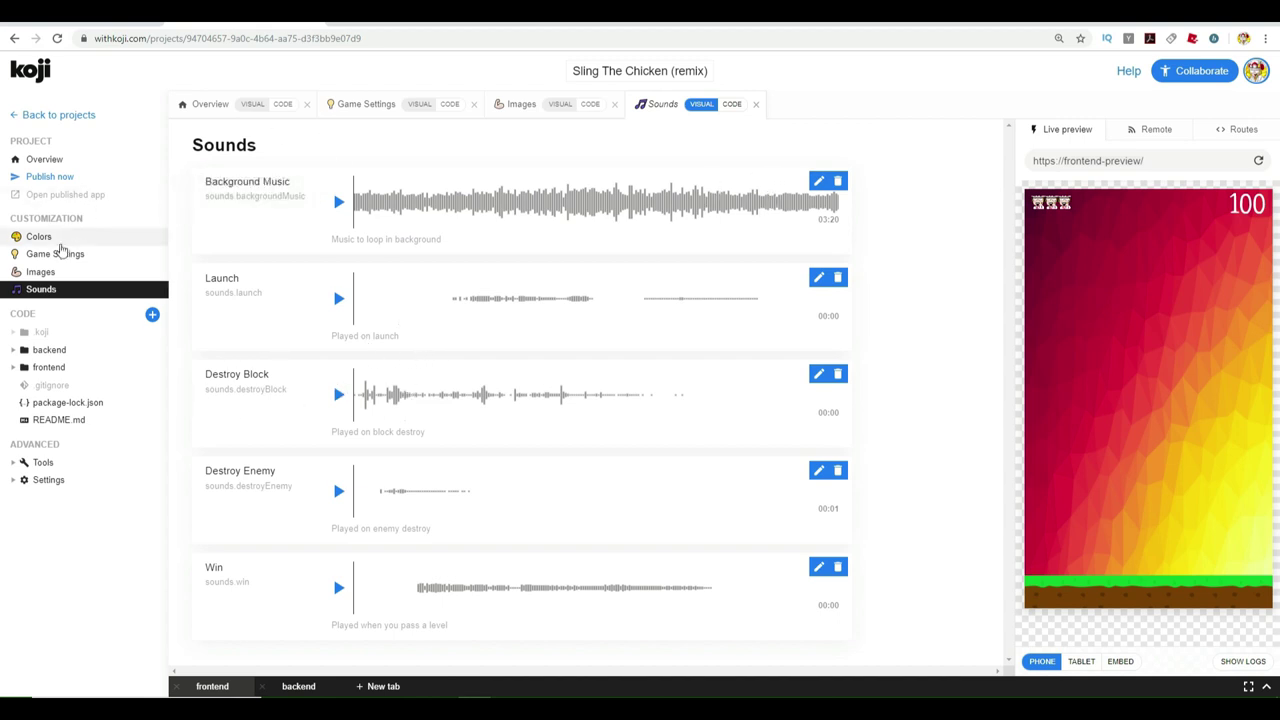
left_click(41, 271)
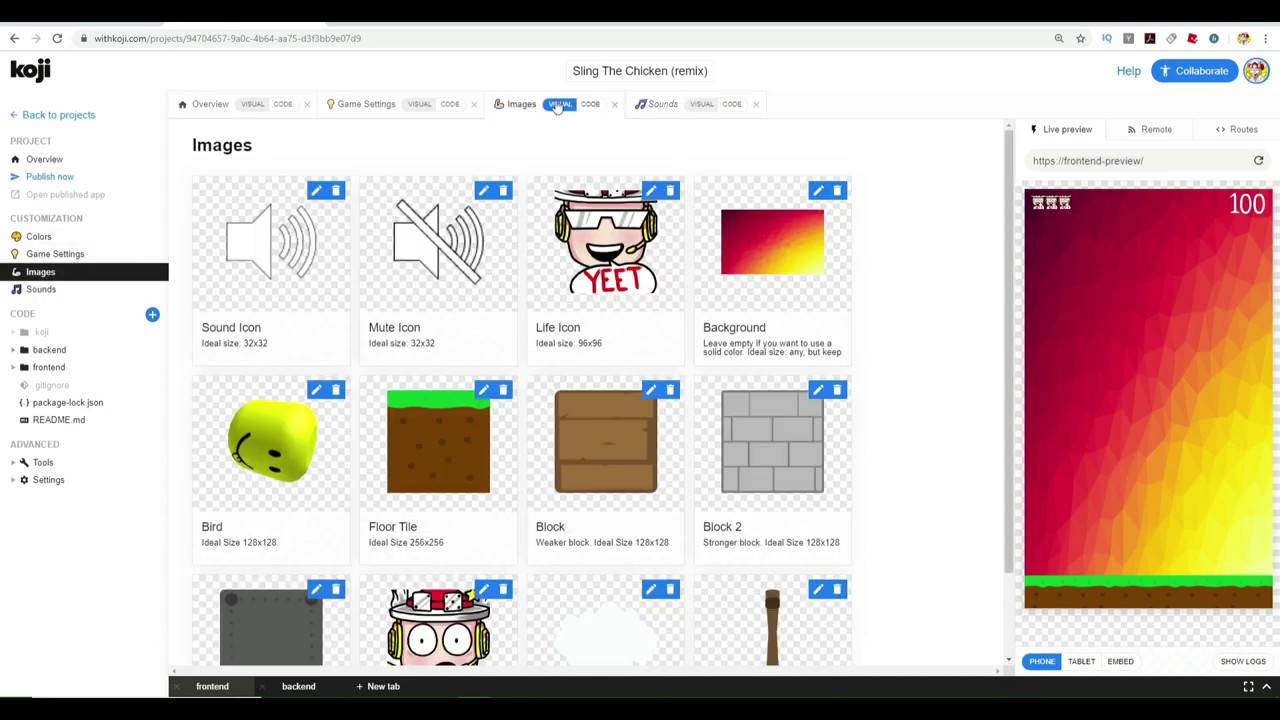
left_click(589, 105)
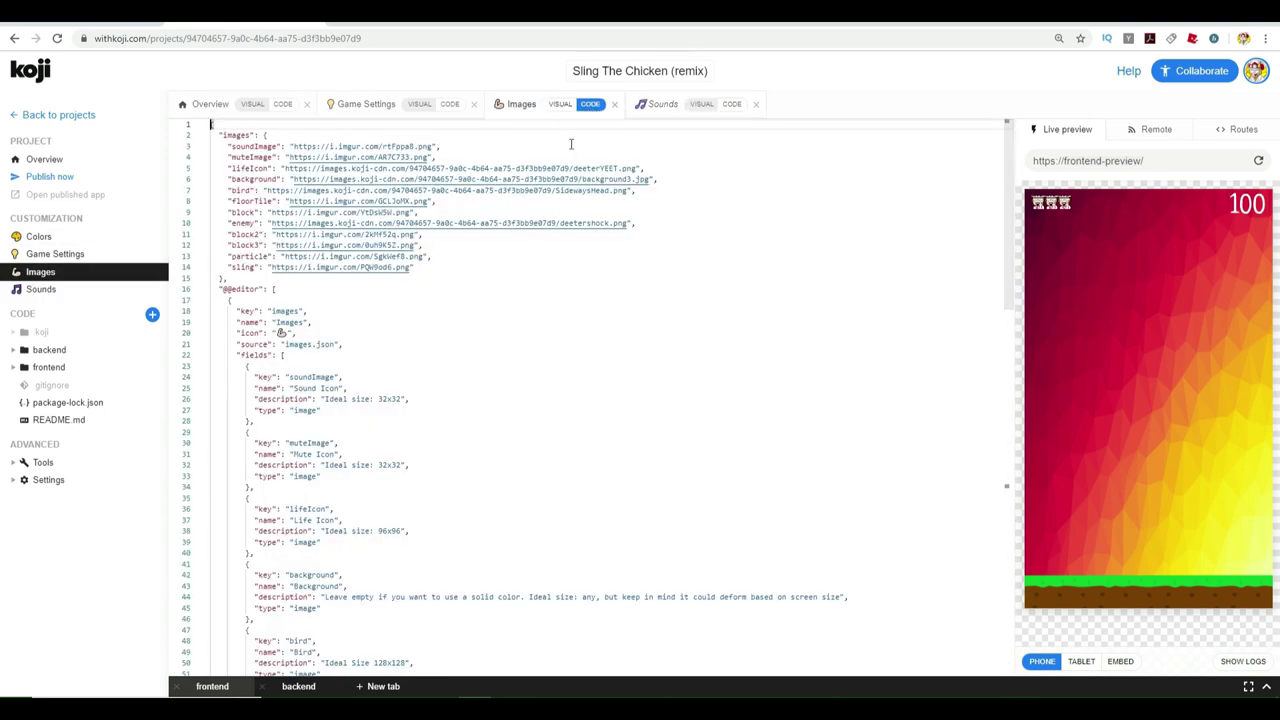
scroll(513, 324, "down", 6)
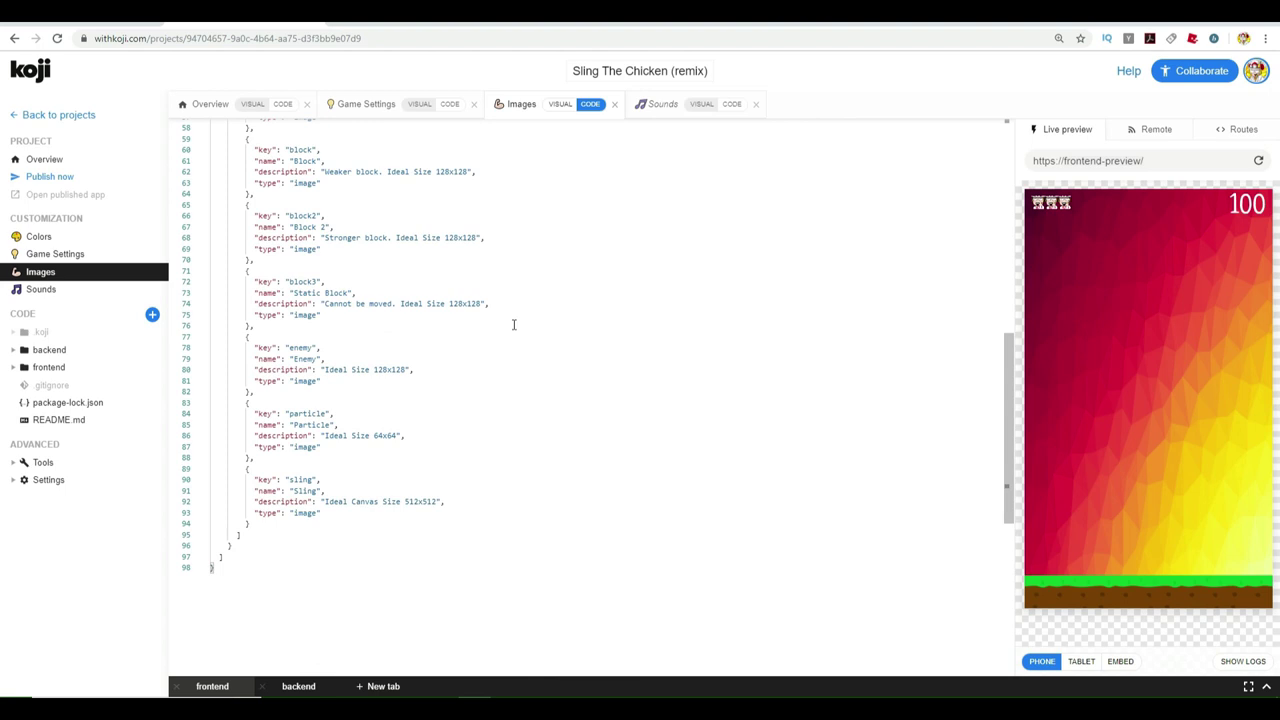
scroll(513, 325, "down", 3)
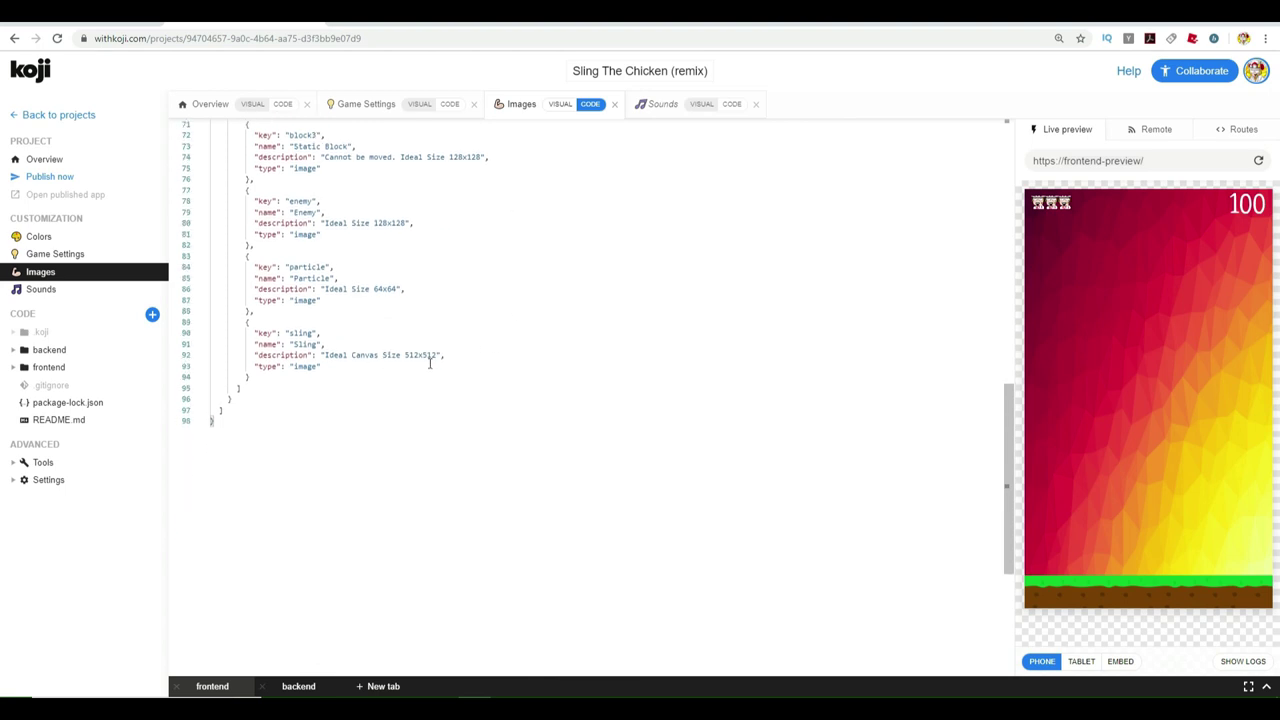
scroll(407, 355, "up", 10)
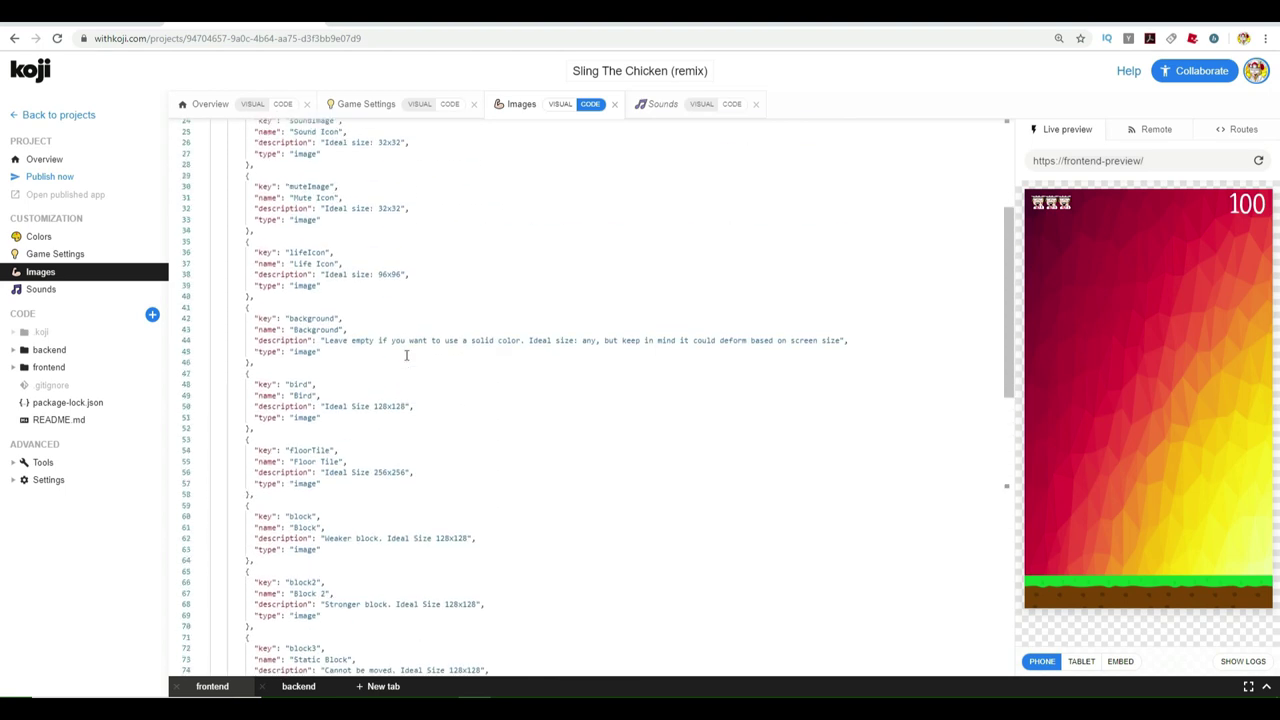
scroll(407, 355, "up", 5)
left_click(560, 105)
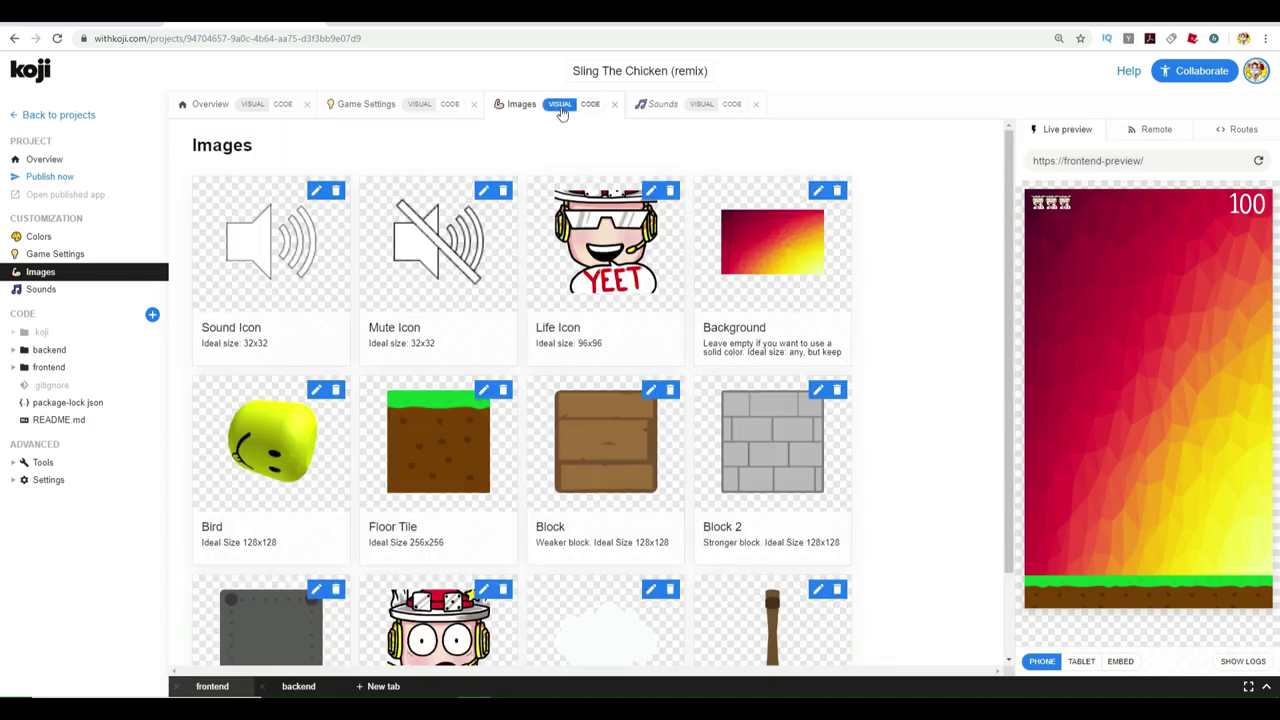
Compare the live preview in the embed, tablet and phone layouts, ending on the embed layout
left_click(952, 661)
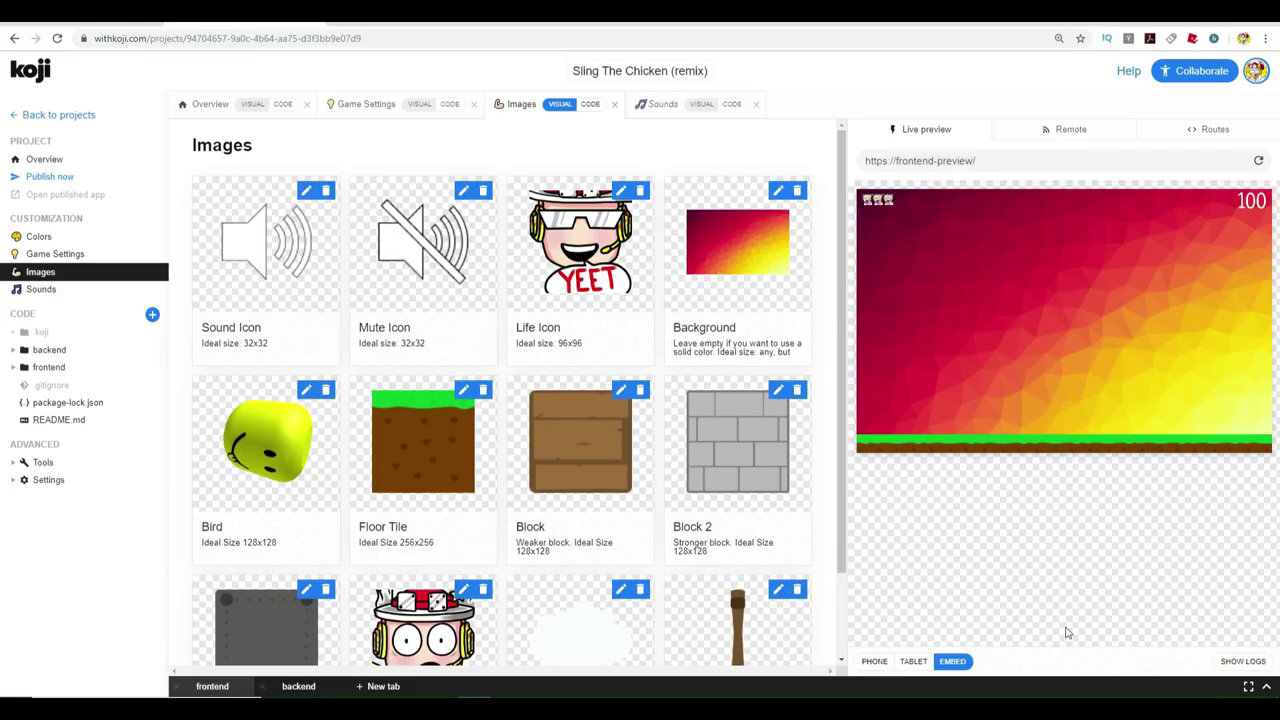
left_click(913, 661)
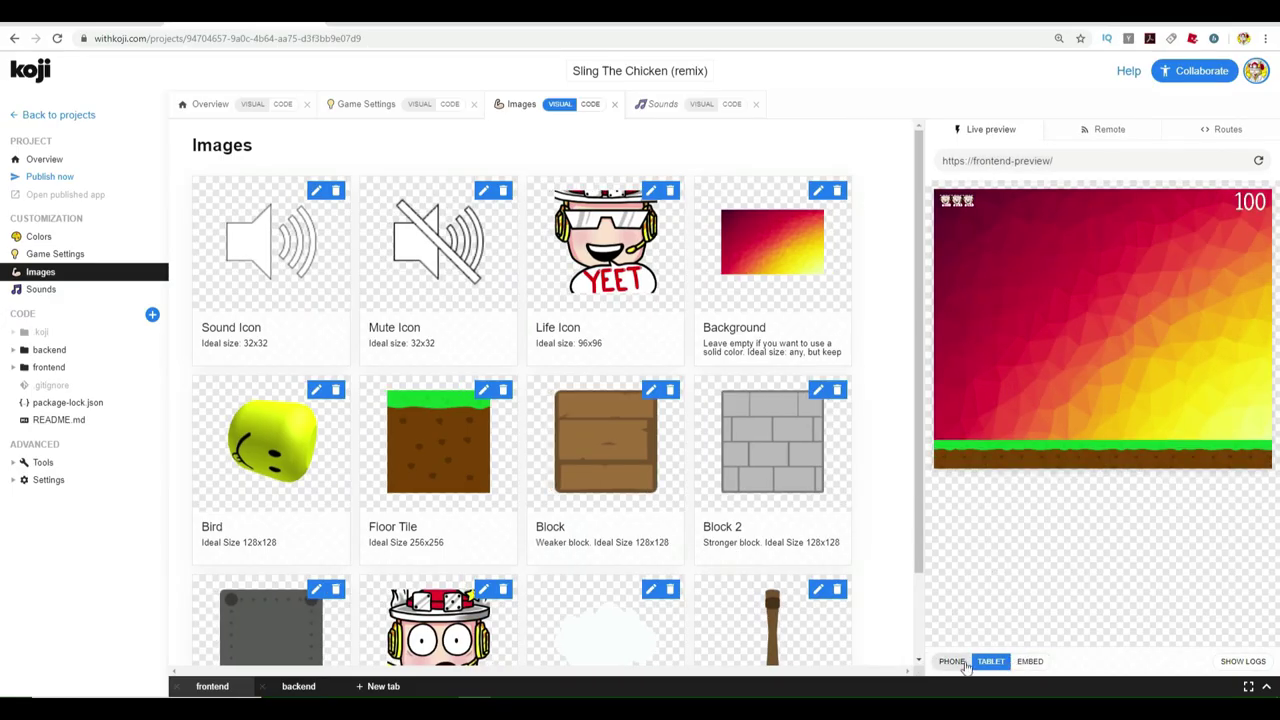
left_click(963, 665)
left_click(1062, 667)
left_click(1037, 663)
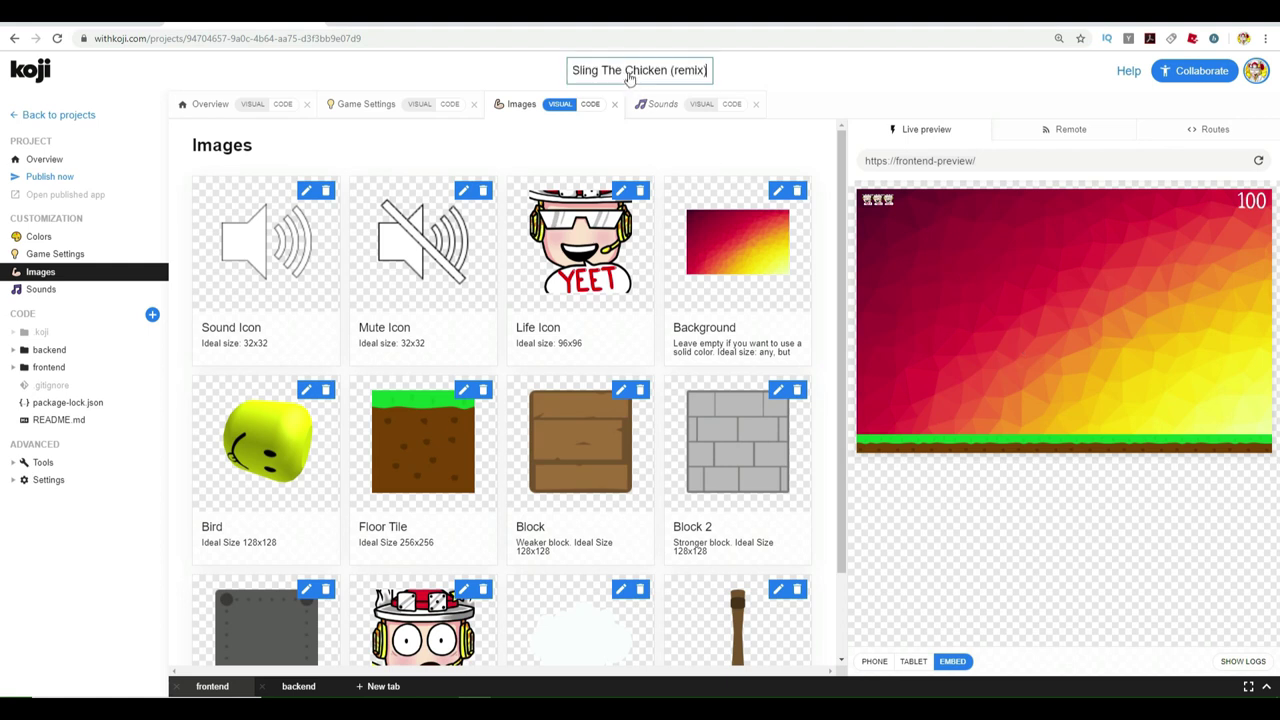
Rename the project from its remix title to "Shoot the Noob"
left_click_drag(712, 70, 535, 75)
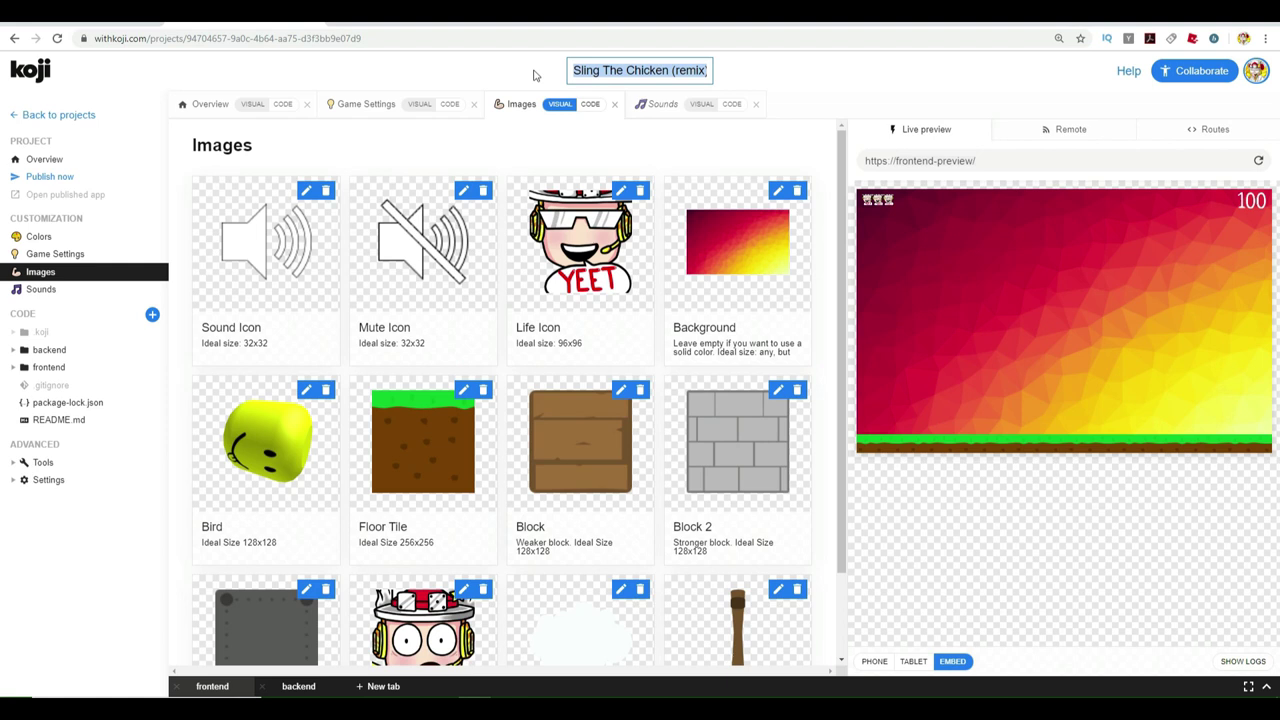
type("Shoot the ")
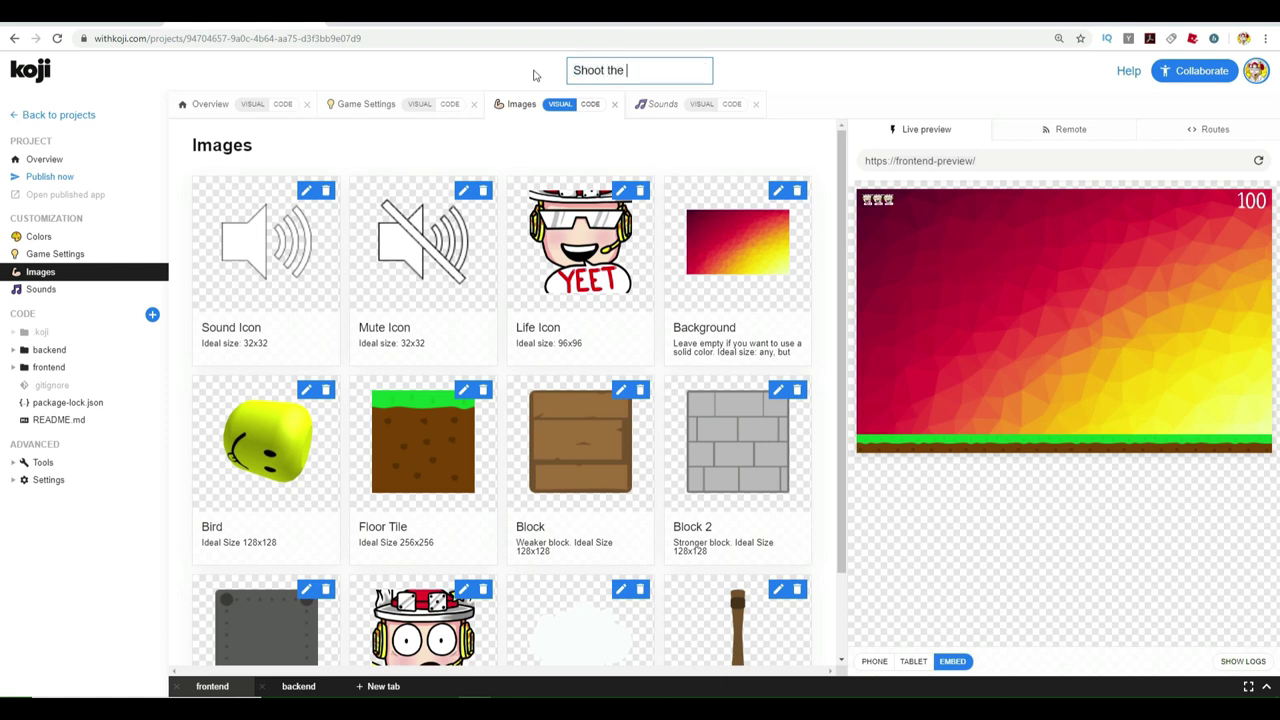
type("Noob")
Append the hashtag #LoomianDeeterGame to the project name and remove it again
type("#LoomianDeeter")
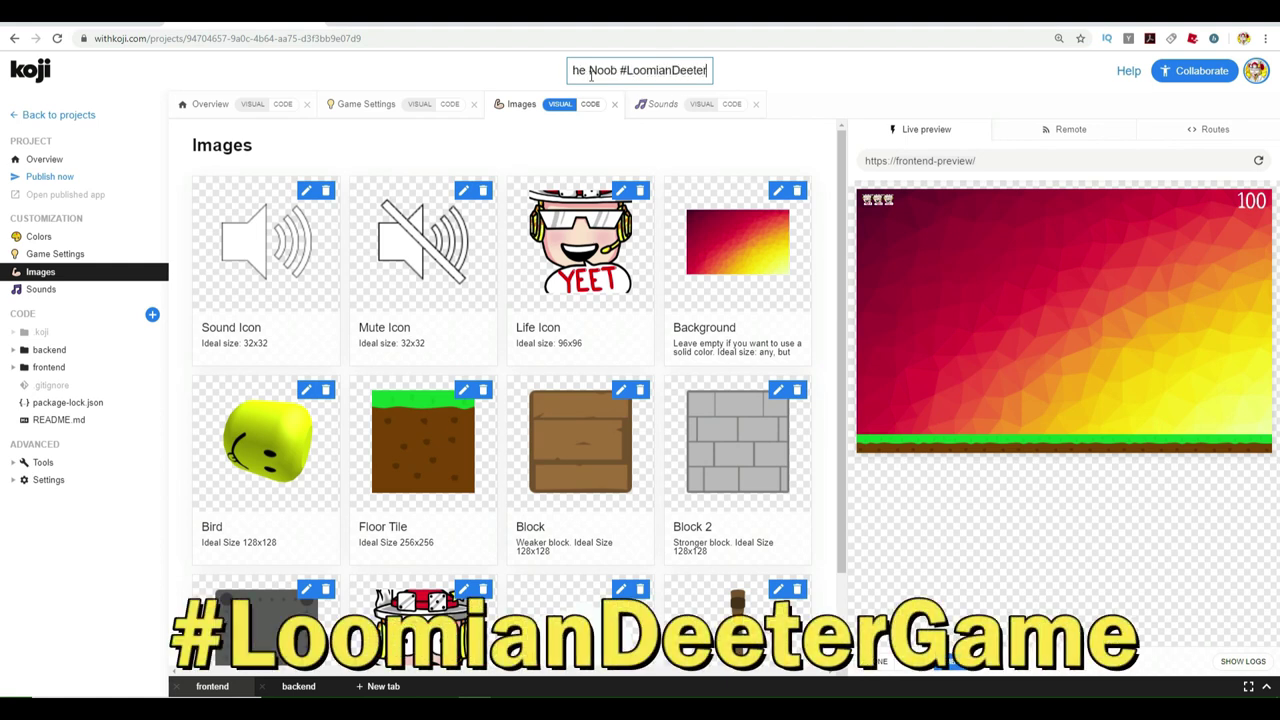
type("Game")
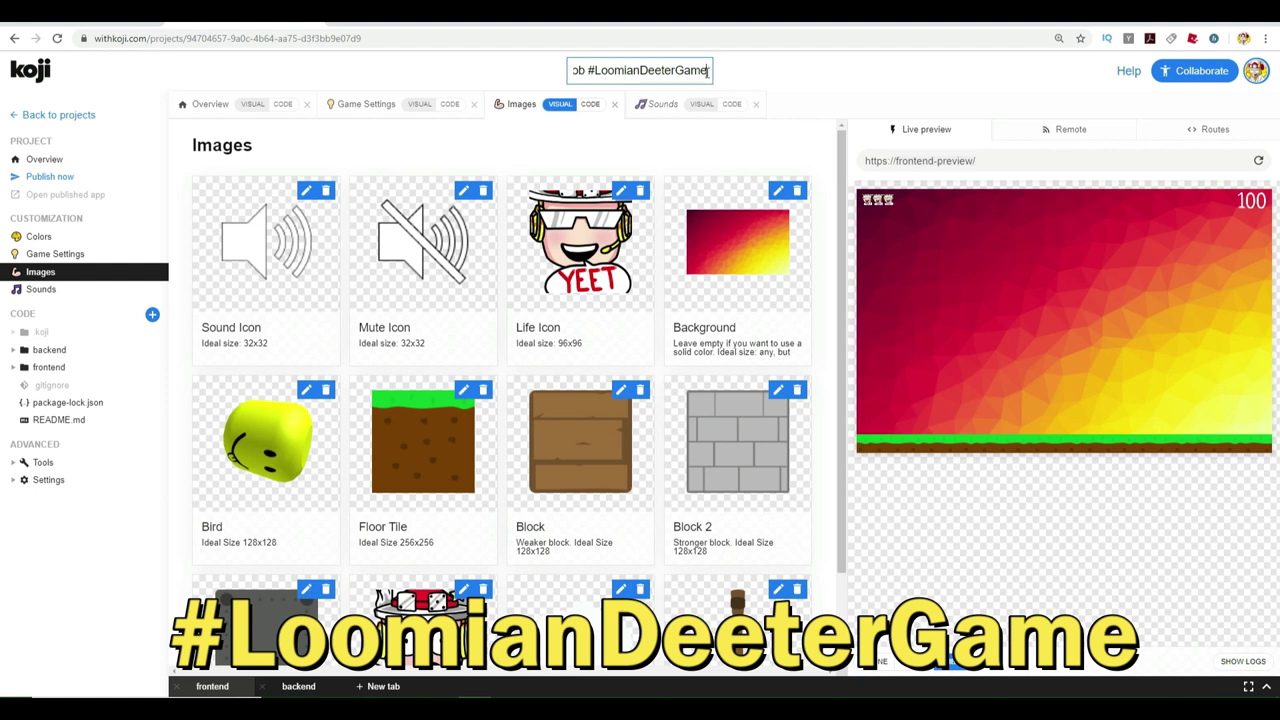
left_click_drag(708, 72, 588, 72)
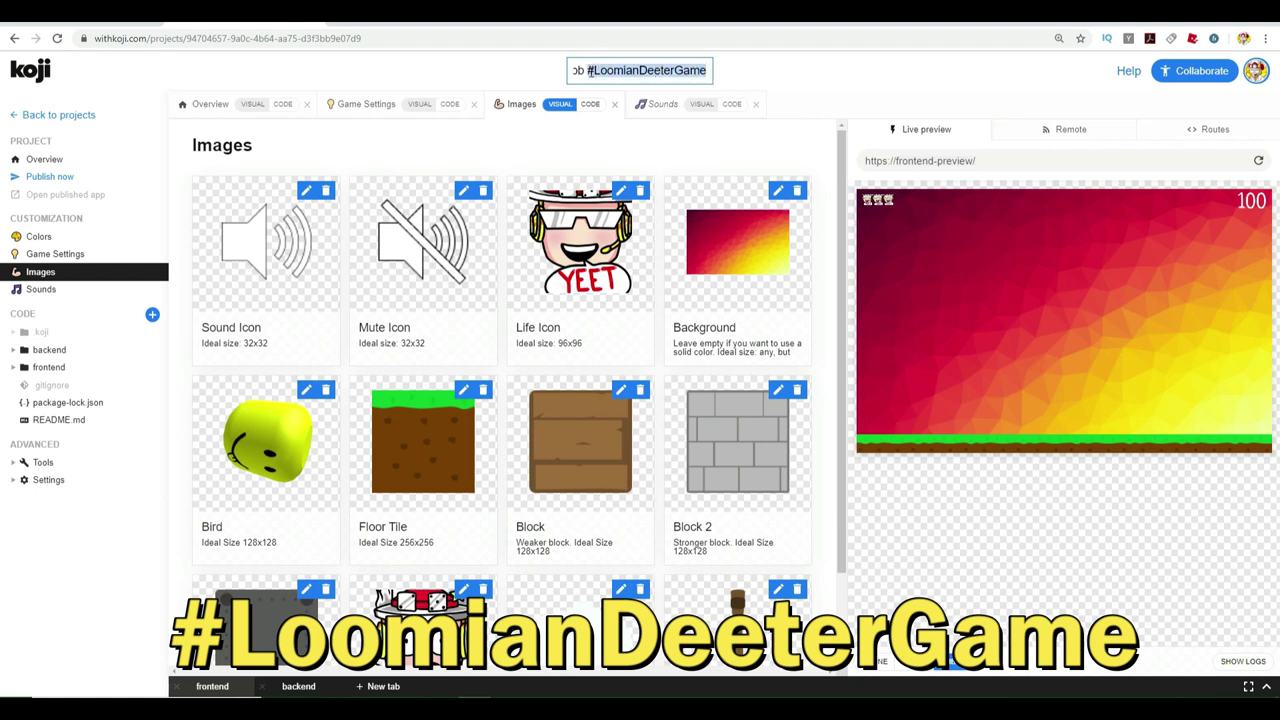
key("BackSpace")
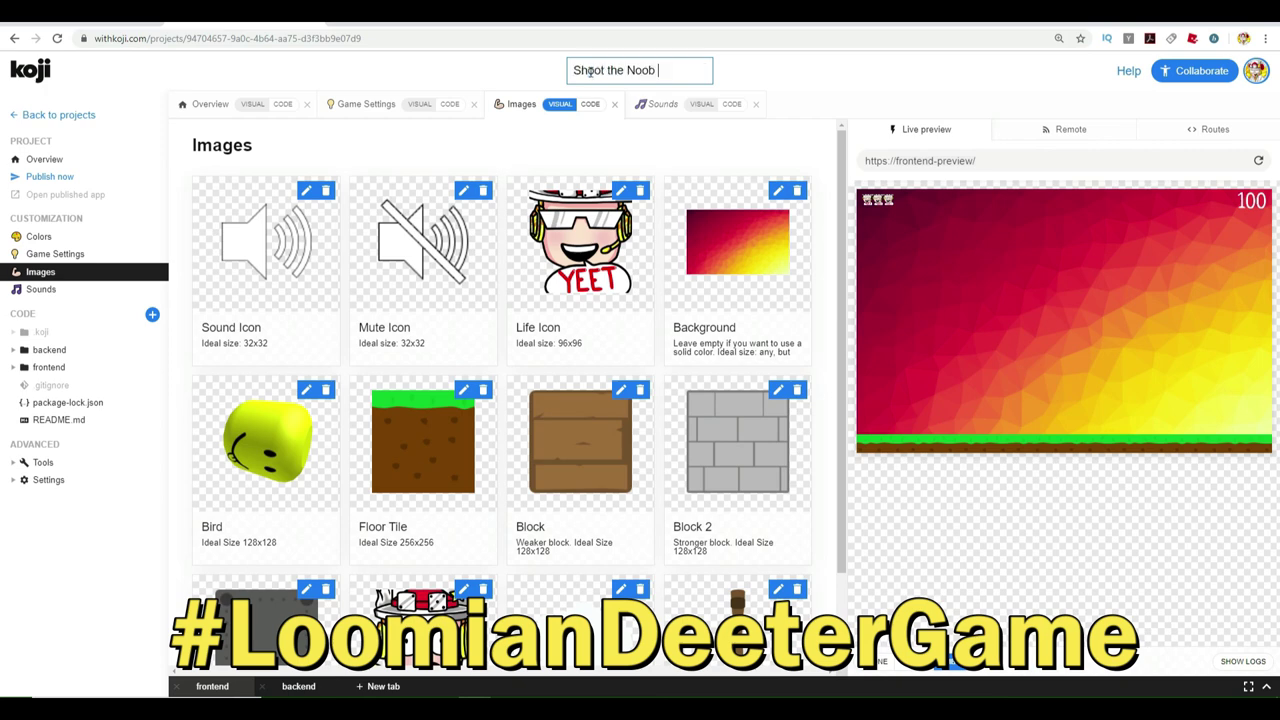
Begin publishing the app and enter the description "Kill the deeter with the noob"
left_click(50, 177)
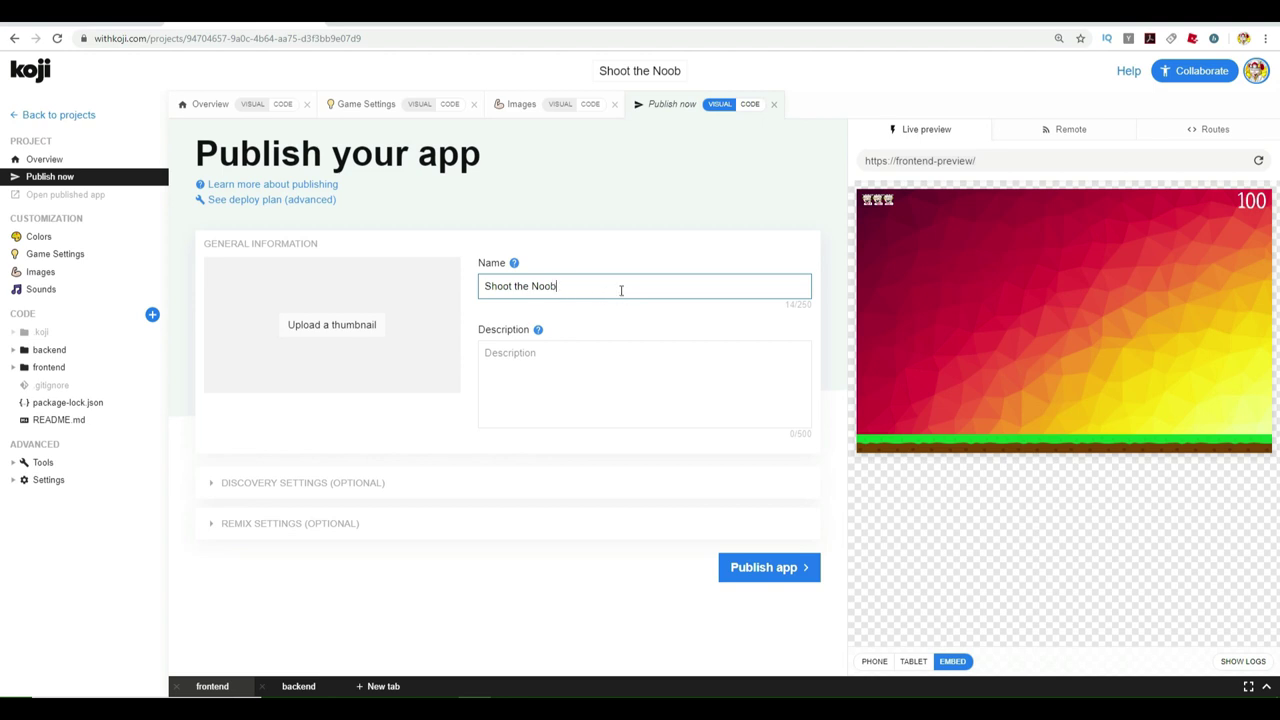
left_click(541, 355)
type("Kill ")
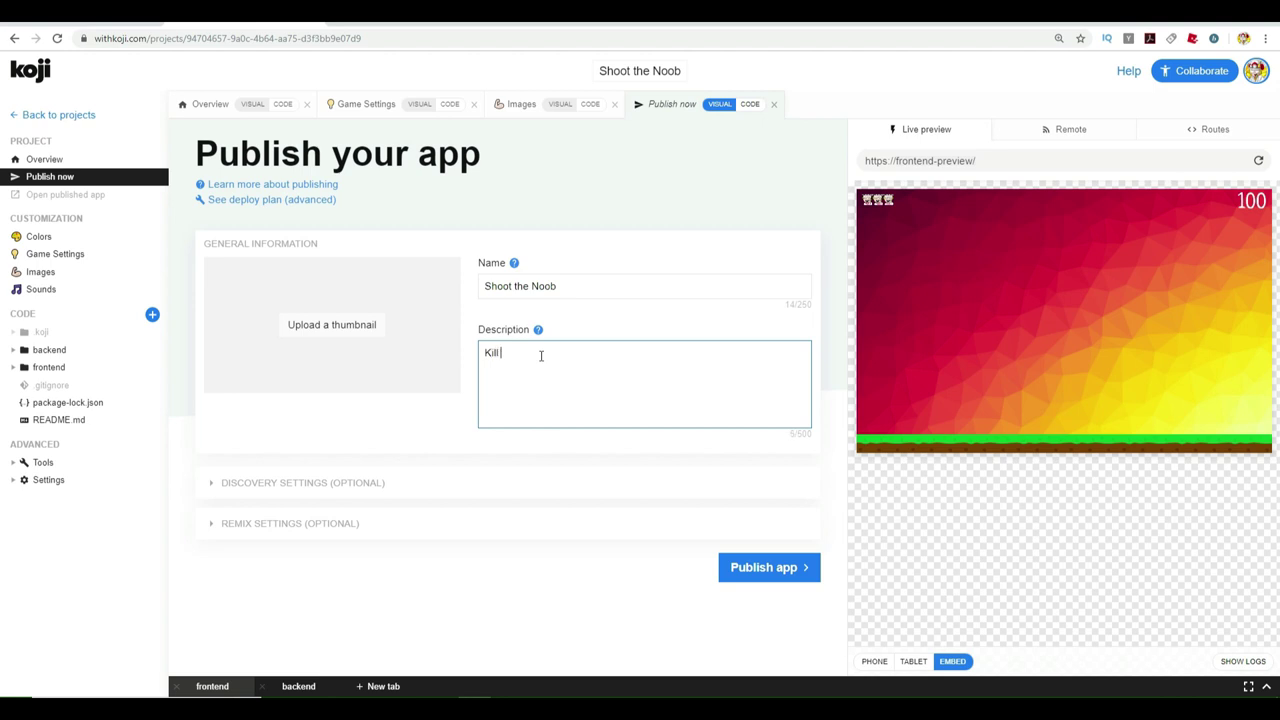
type("the deeter with the noob")
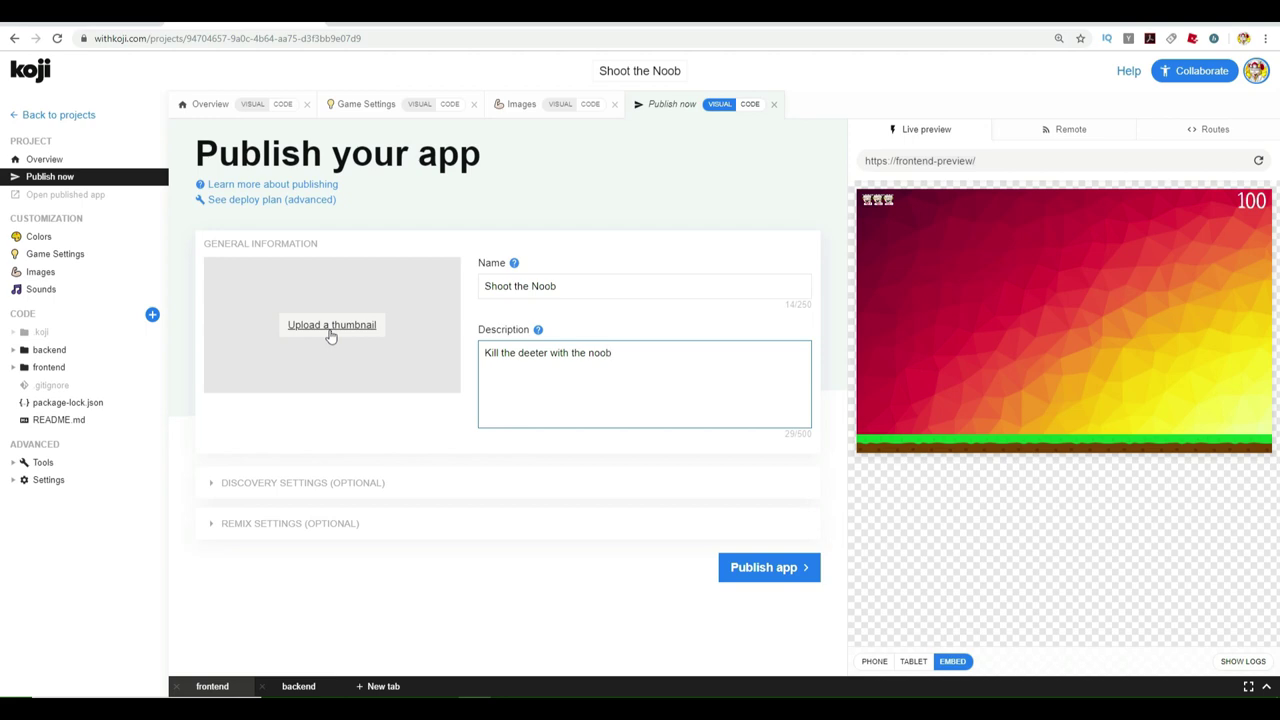
Upload the yellow noob head picture as the app's thumbnail
left_click(331, 336)
double_click(336, 354)
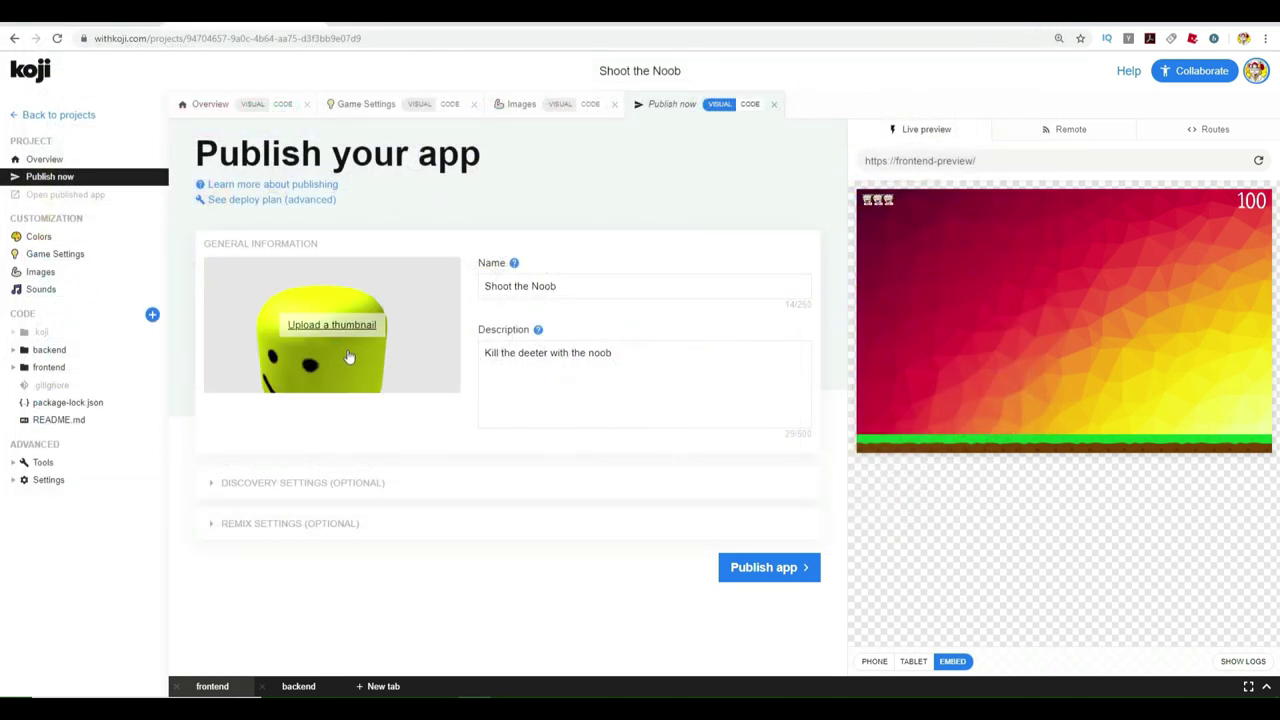
left_click(359, 342)
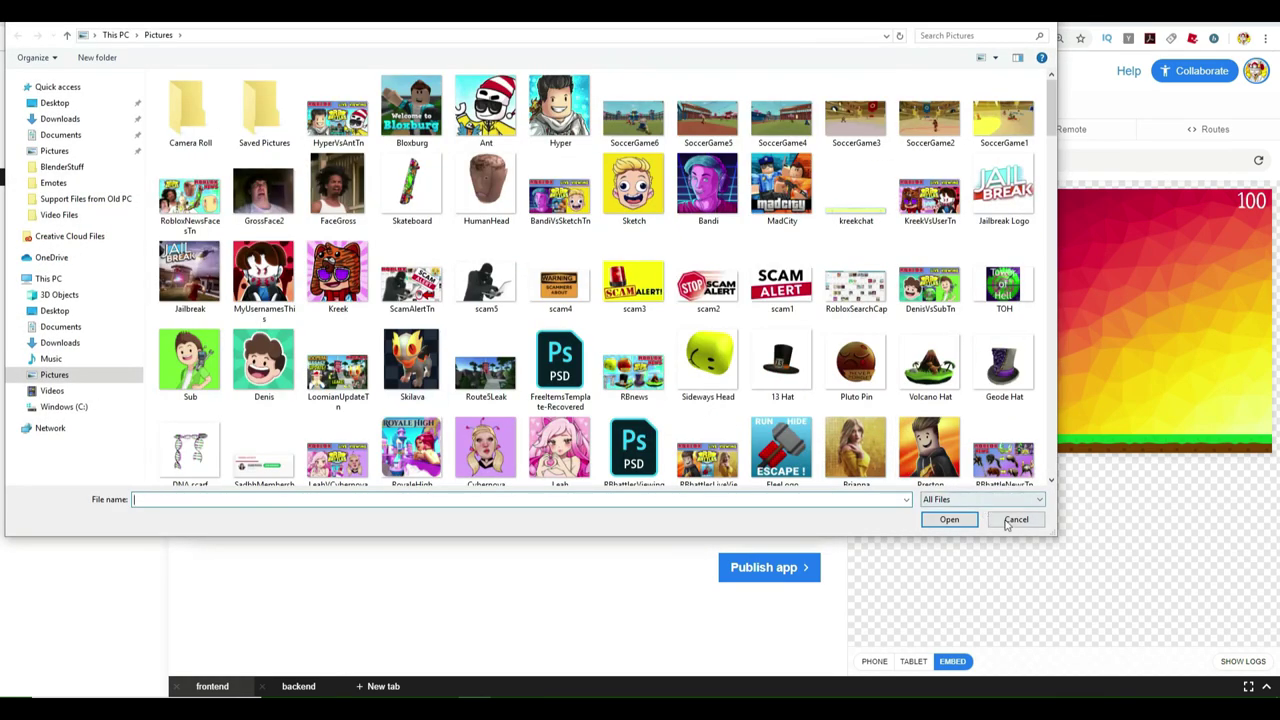
left_click(1010, 521)
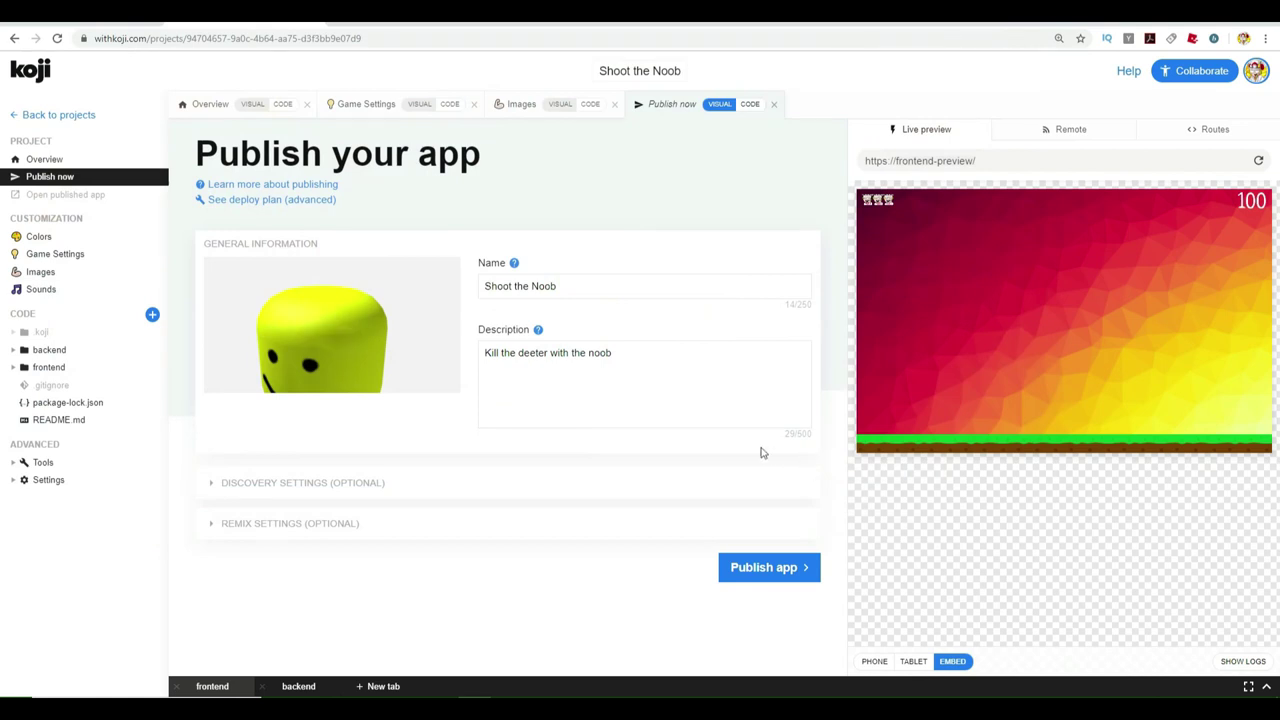
Expand the optional discovery and remix settings and publish the app with remixing allowed
left_click(210, 488)
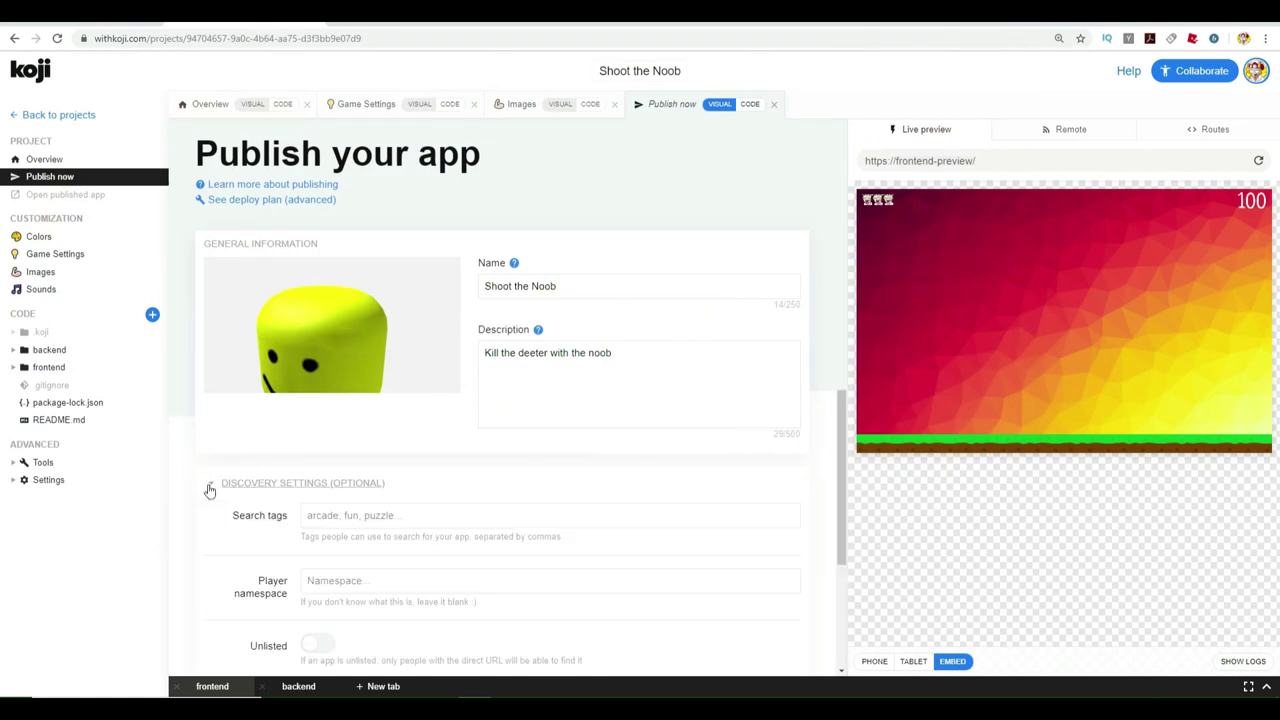
scroll(563, 443, "down", 2)
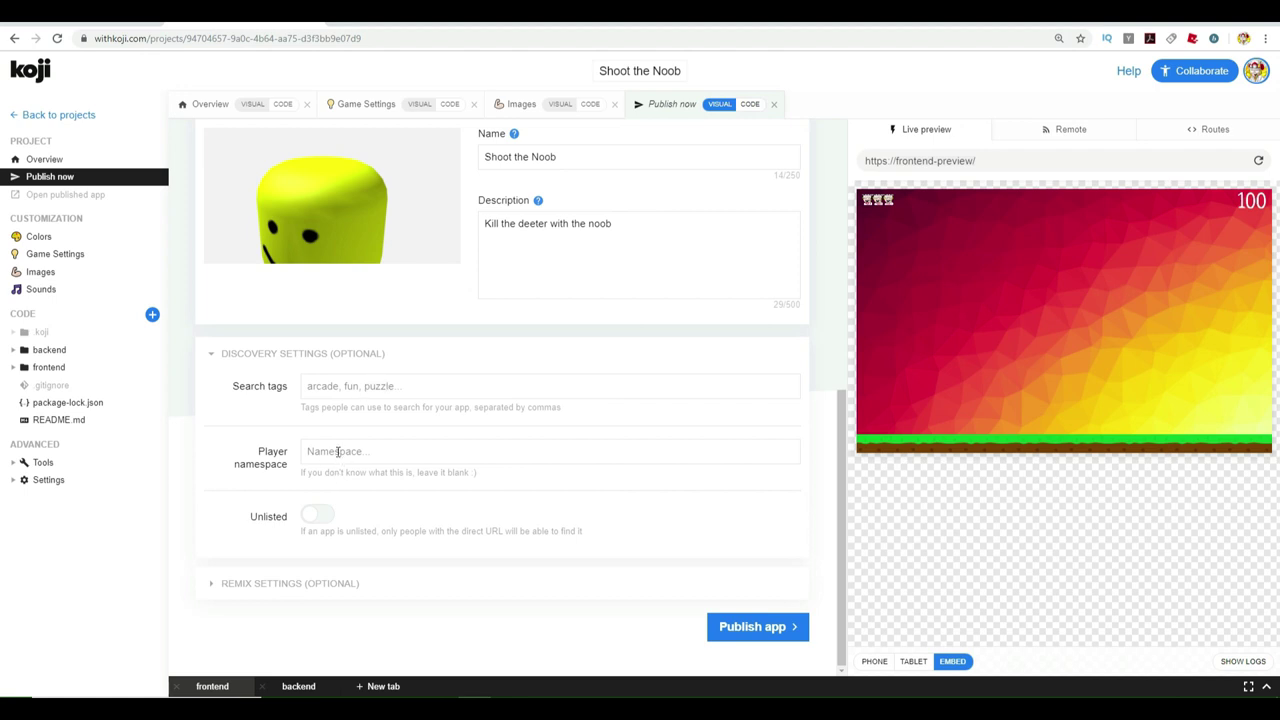
left_click(230, 588)
scroll(429, 450, "down", 1)
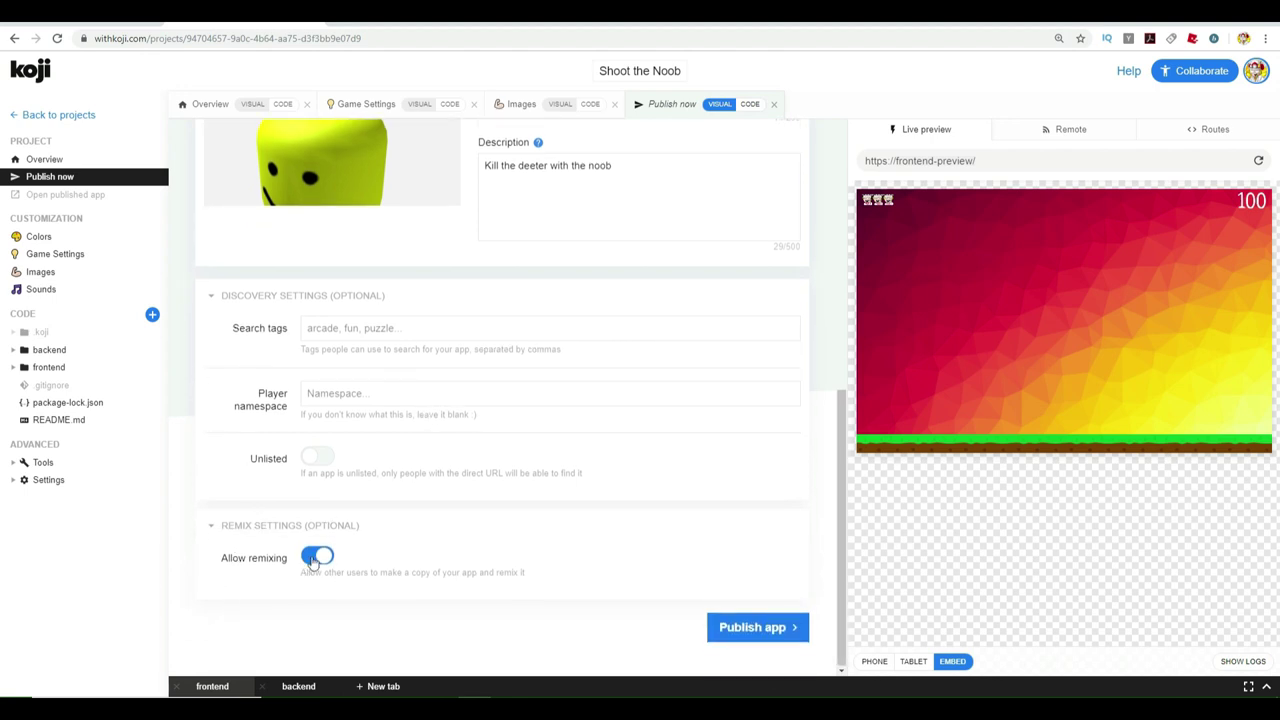
left_click(763, 630)
left_click(763, 630)
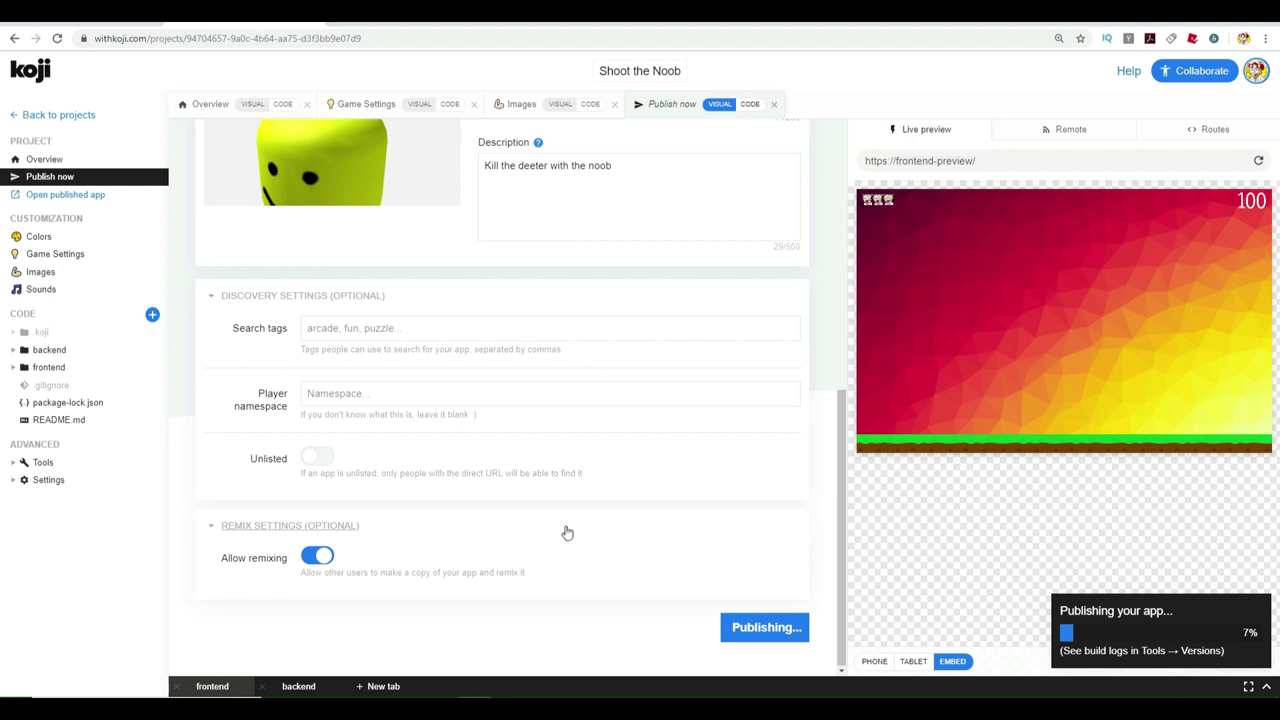
scroll(487, 420, "up", 2)
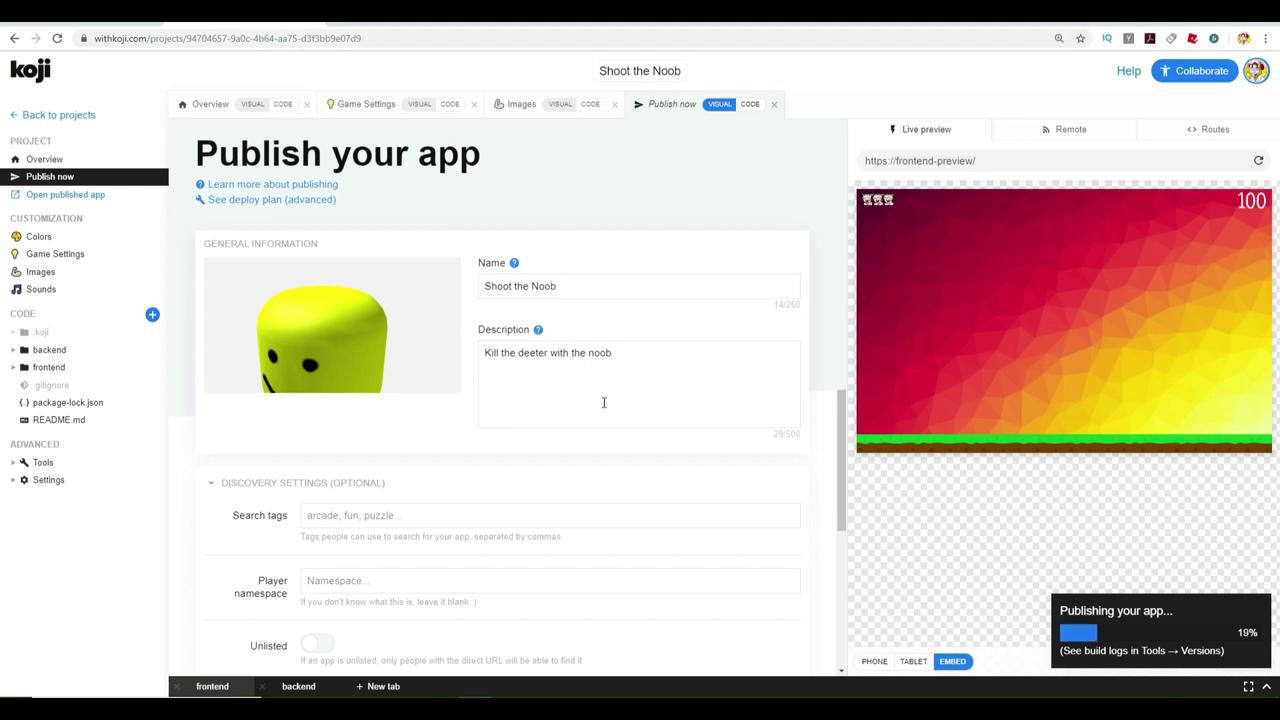
scroll(604, 402, "down", 3)
scroll(604, 402, "up", 3)
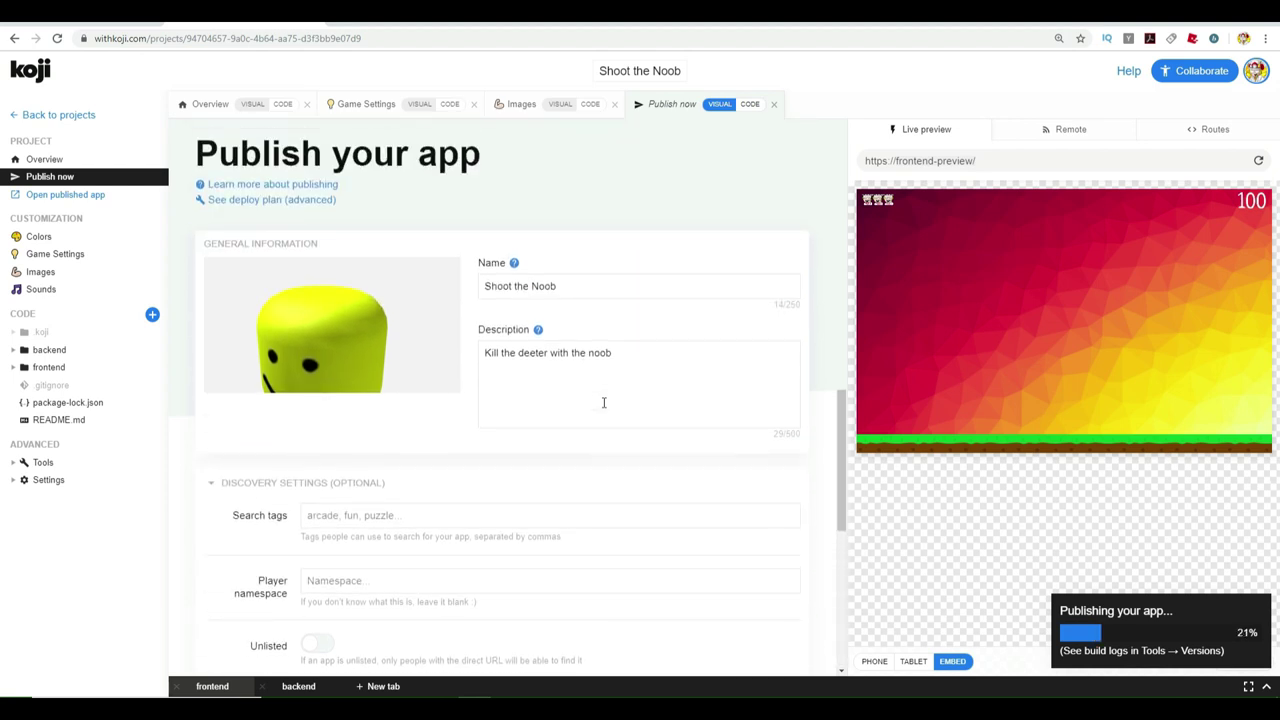